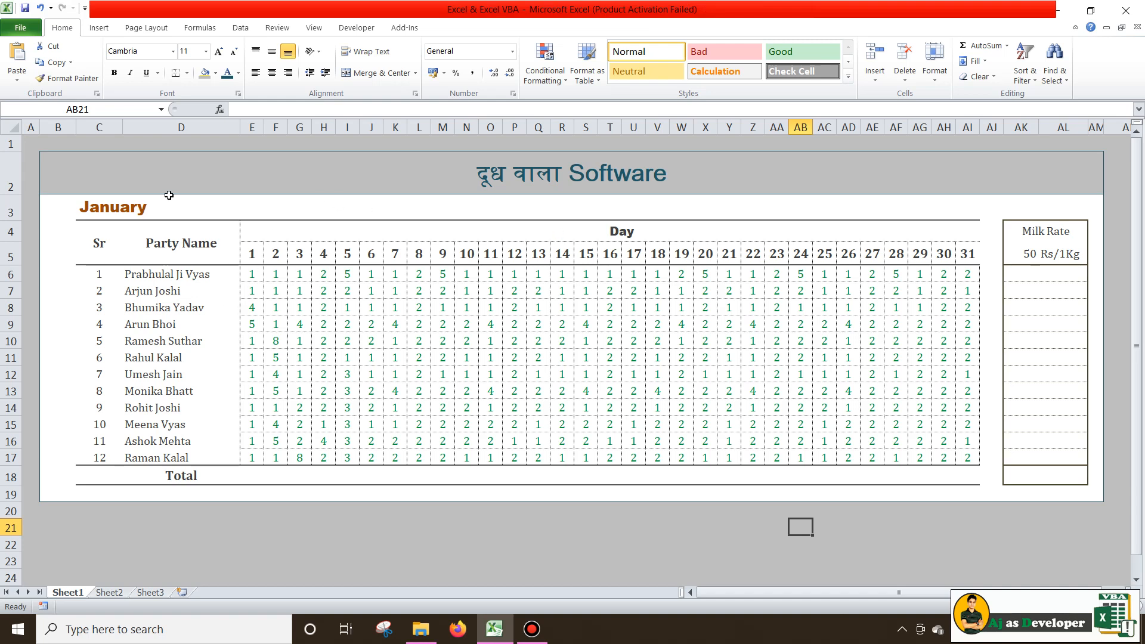
# Edit merged header E4 so it reads Days instead of Day
pyautogui.click(118, 208)
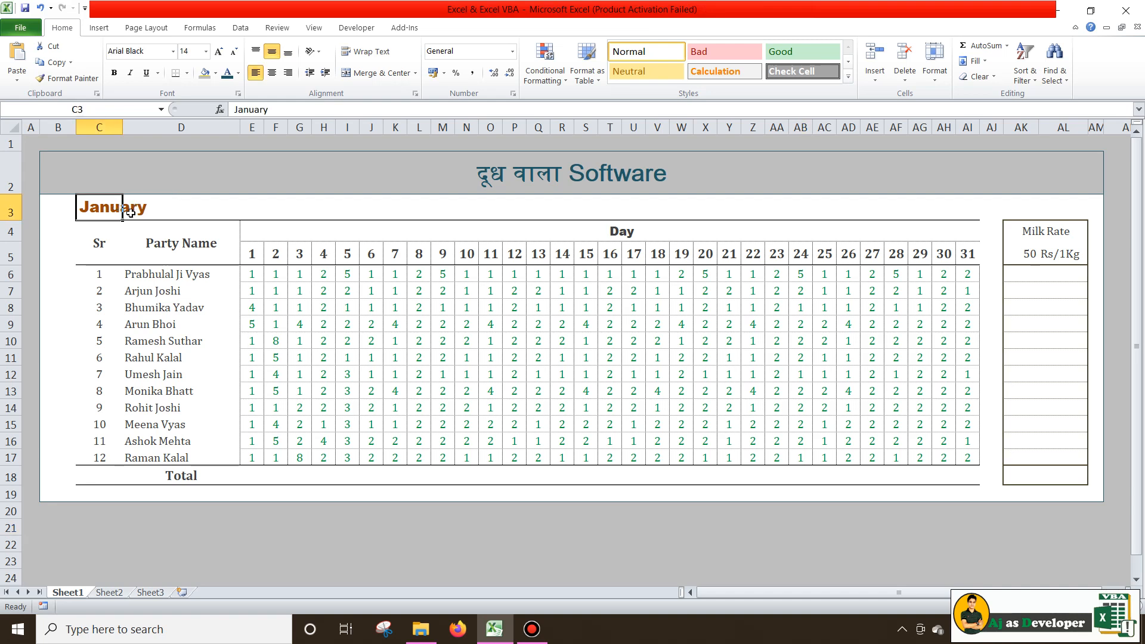
pyautogui.click(614, 232)
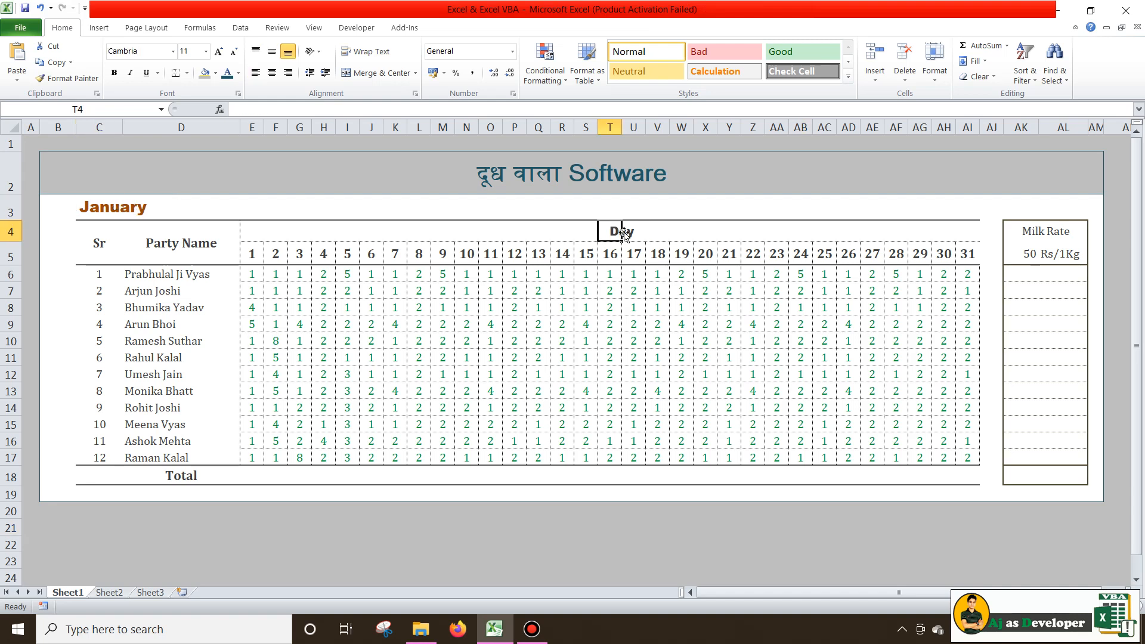
pyautogui.click(260, 228)
pyautogui.press('Left')
pyautogui.press('Left')
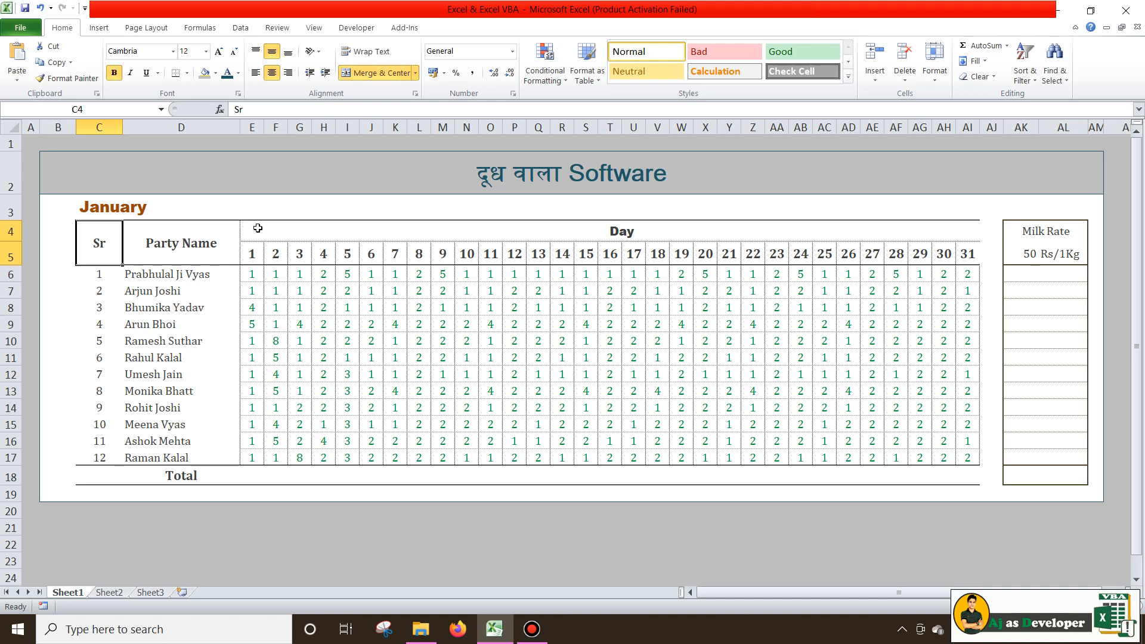
pyautogui.click(258, 229)
pyautogui.doubleClick(676, 232)
pyautogui.write('स')
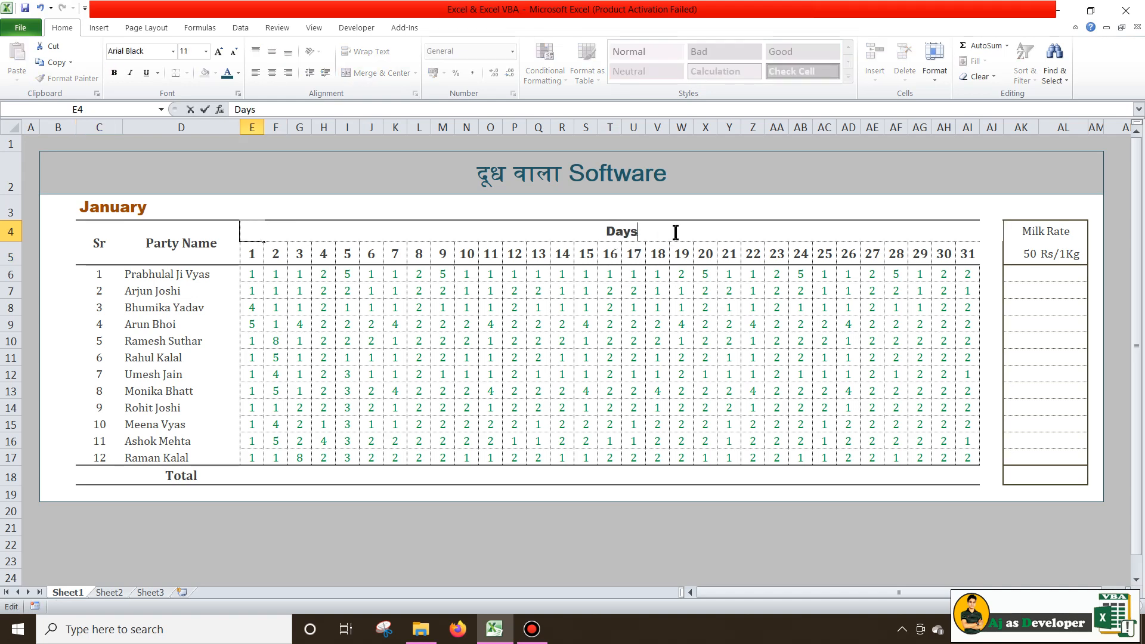
pyautogui.press('BackSpace')
pyautogui.write('s')
pyautogui.press('Return')
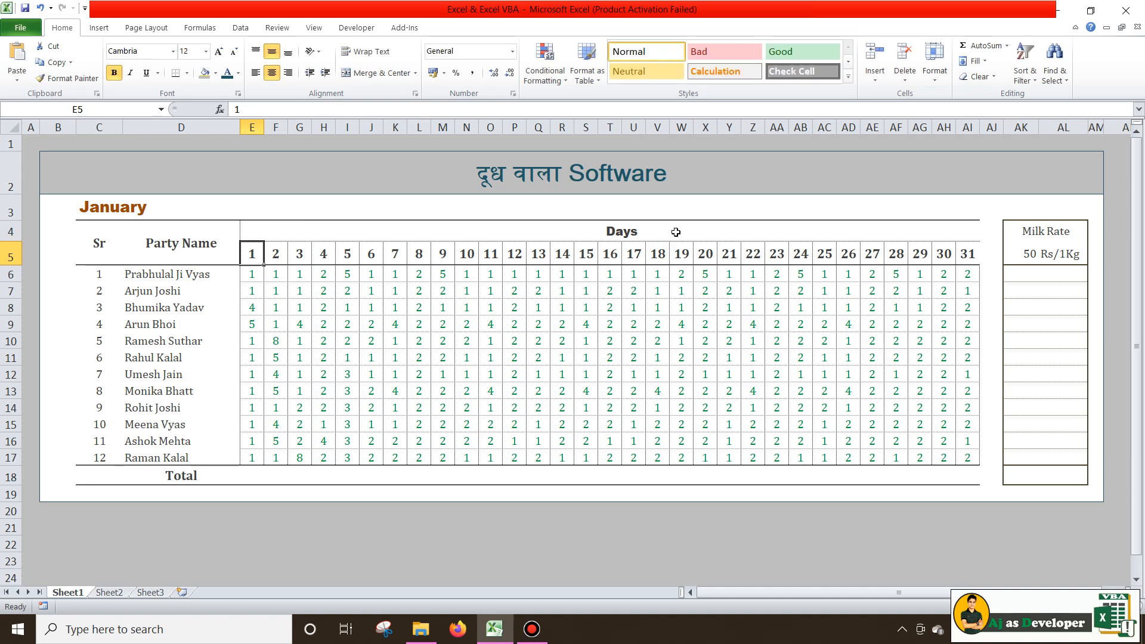
# Highlight the party names, serial numbers 1–12 and day numbers 1–31 to review them
pyautogui.click(180, 242)
pyautogui.moveTo(156, 280); pyautogui.dragTo(157, 459)
pyautogui.click(174, 238)
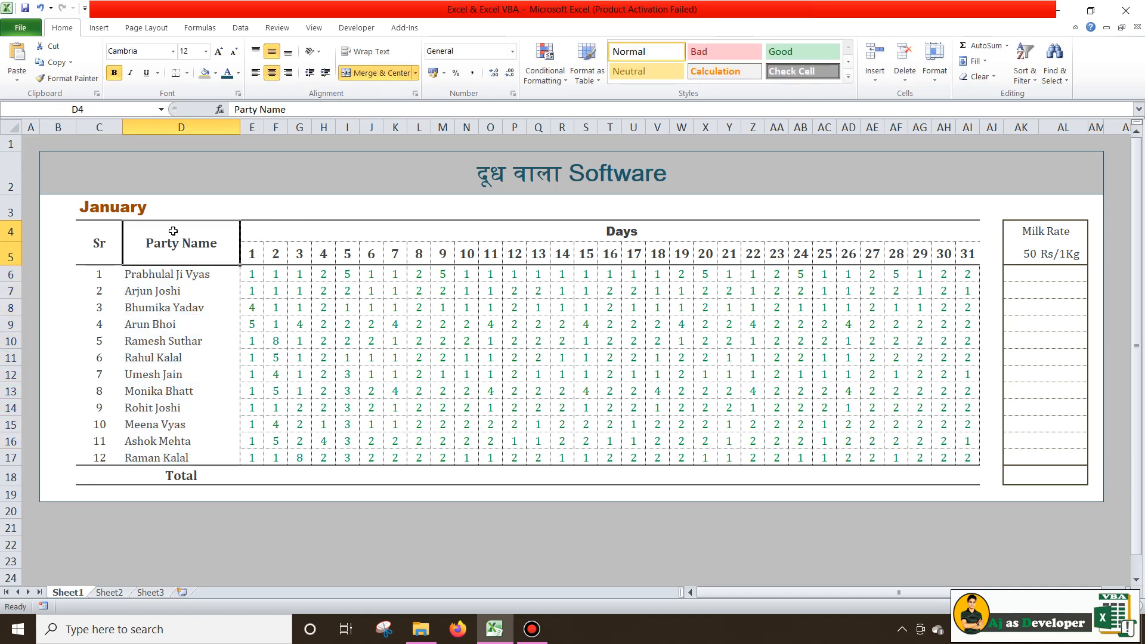
pyautogui.click(98, 241)
pyautogui.moveTo(99, 273); pyautogui.dragTo(96, 465)
pyautogui.click(230, 387)
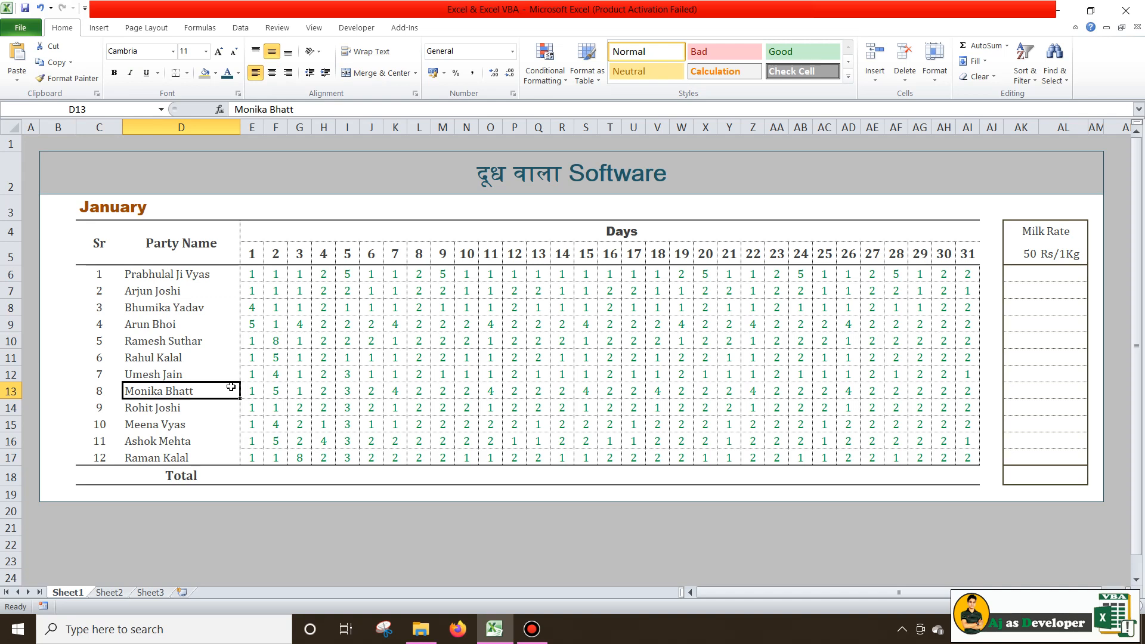
pyautogui.moveTo(253, 255); pyautogui.dragTo(968, 255)
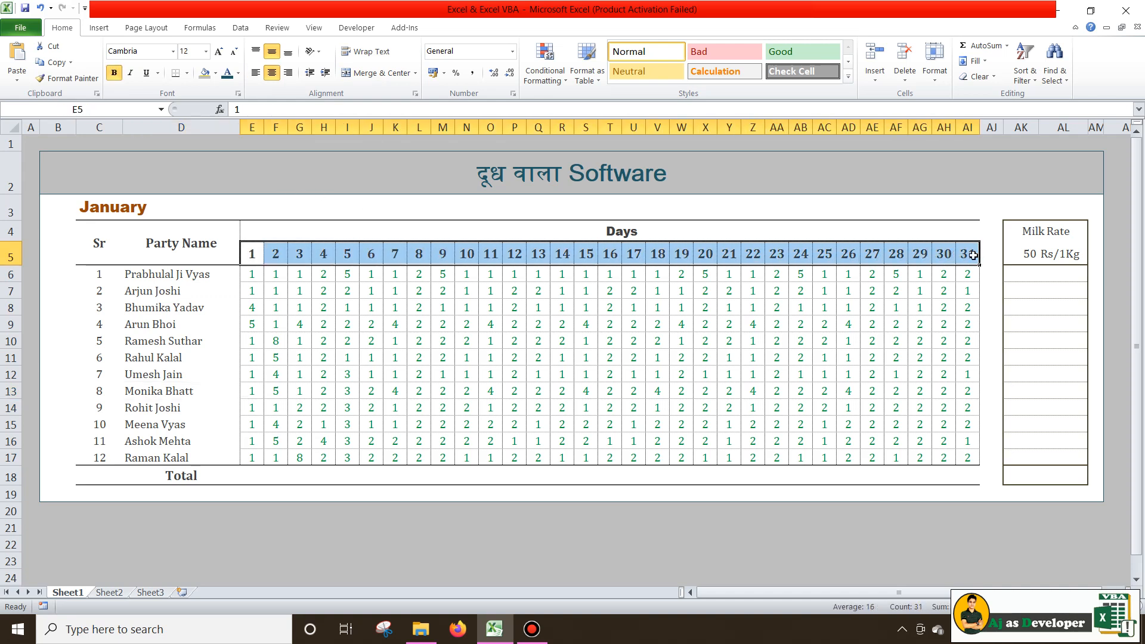
pyautogui.click(973, 255)
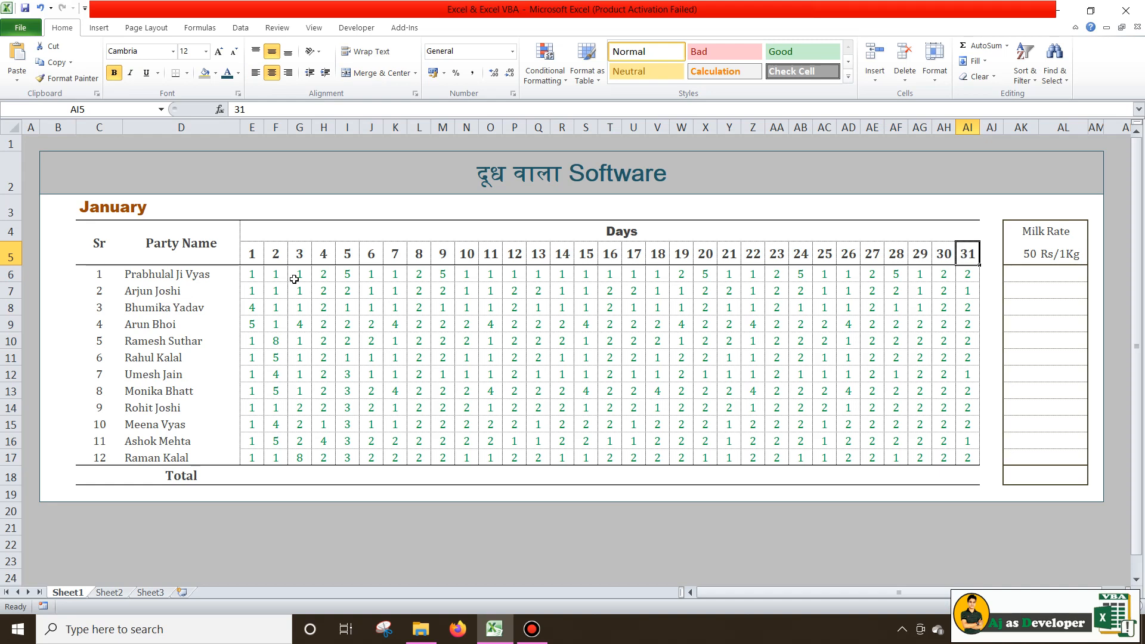
pyautogui.click(250, 255)
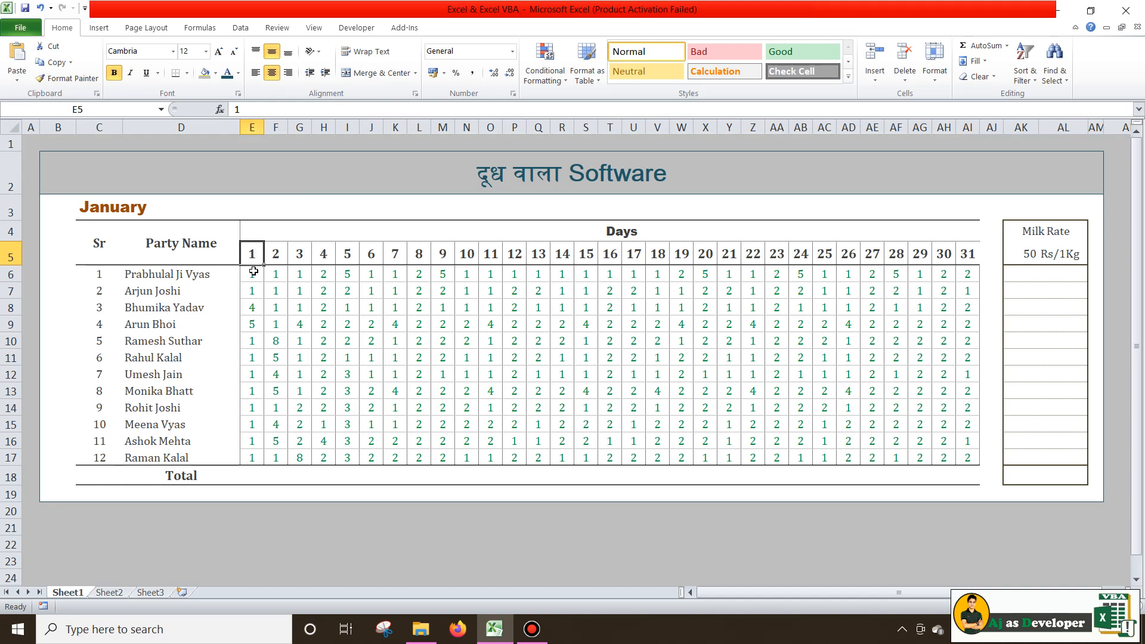
pyautogui.moveTo(253, 273); pyautogui.dragTo(973, 462)
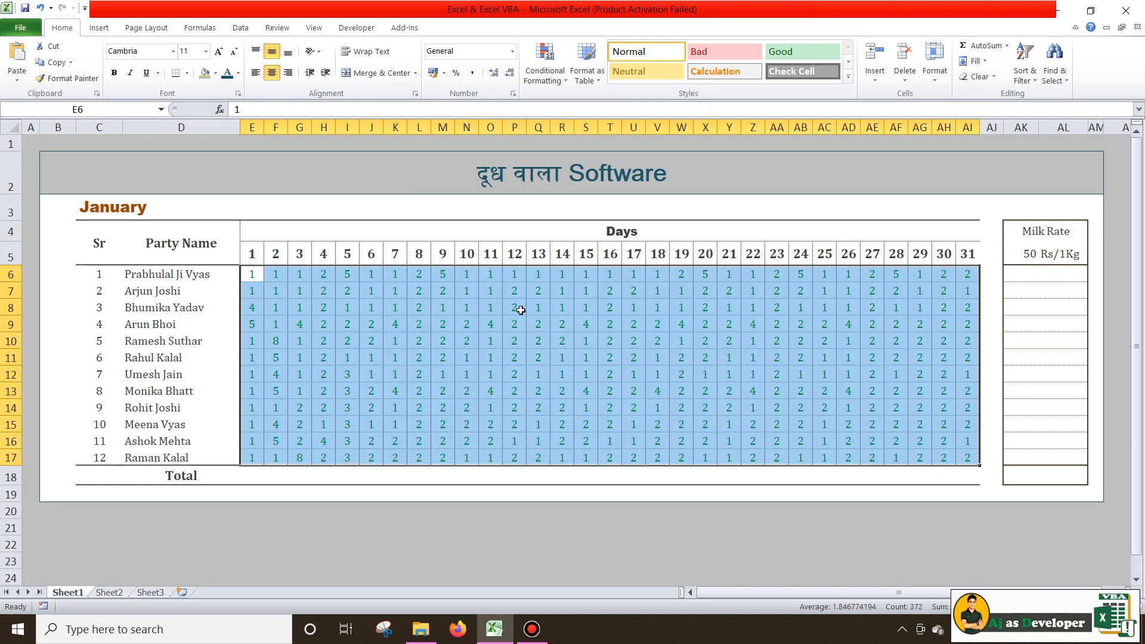
pyautogui.click(520, 310)
pyautogui.click(279, 250)
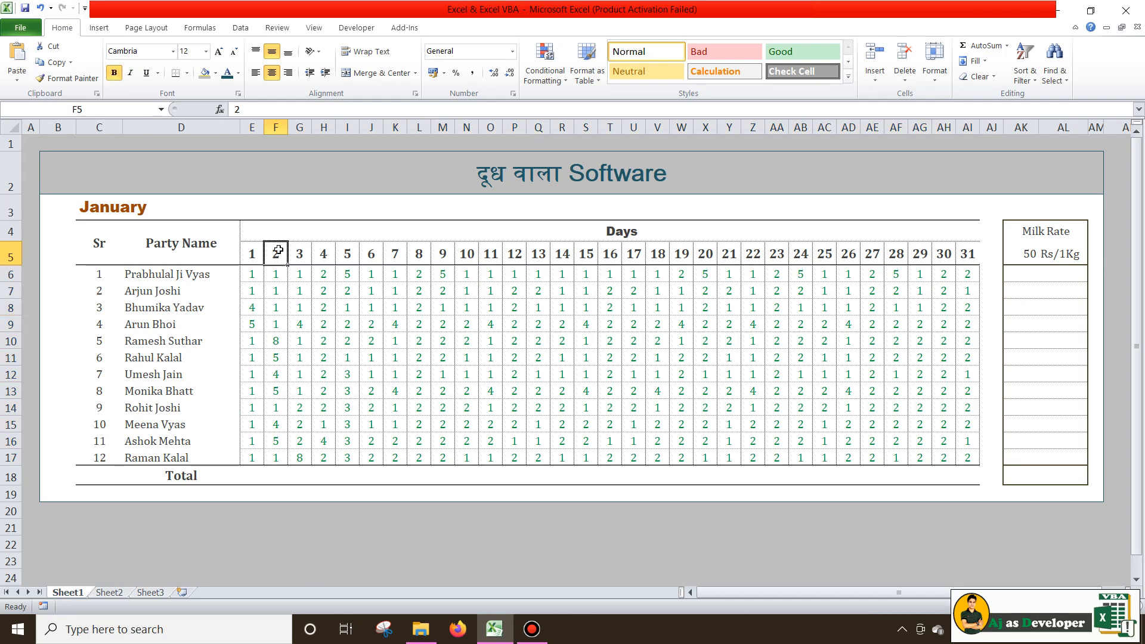
pyautogui.click(175, 278)
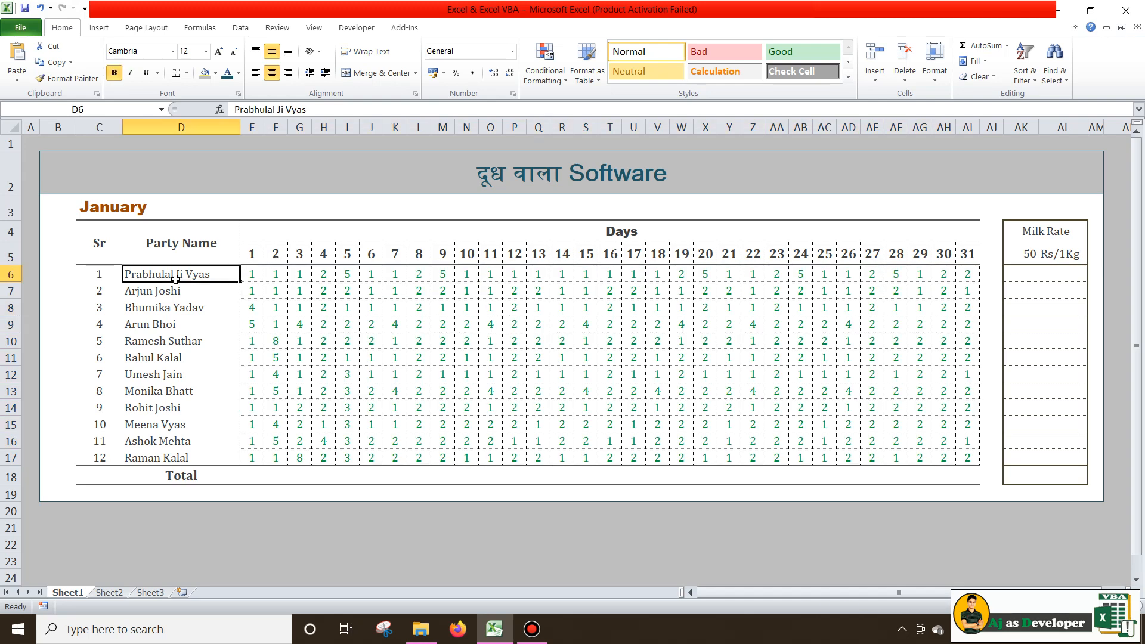
pyautogui.click(275, 273)
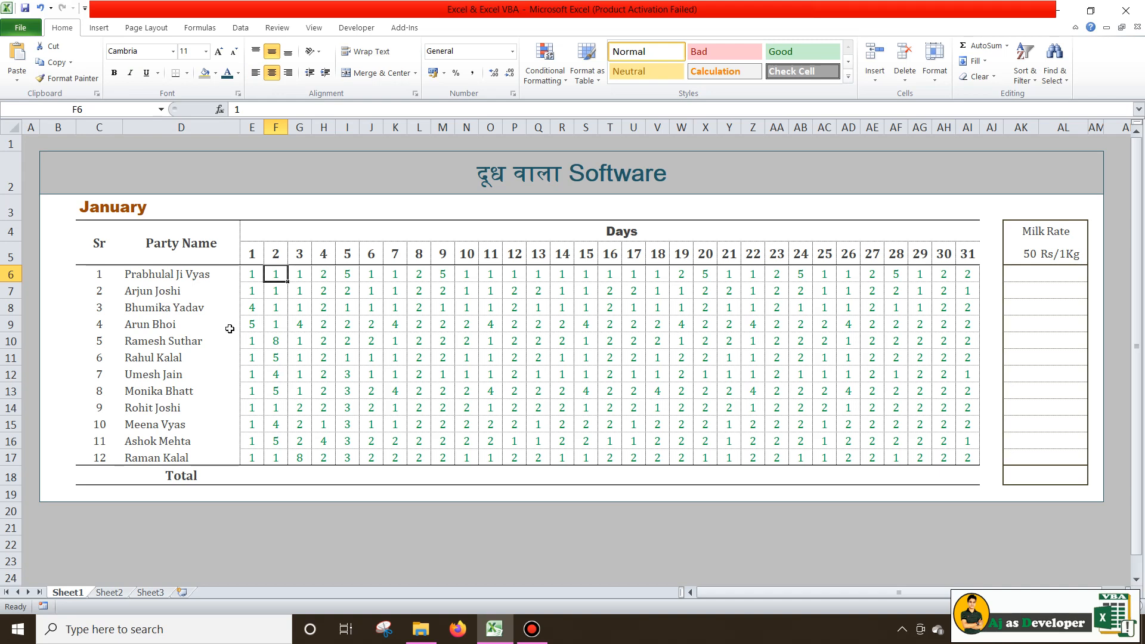
pyautogui.click(277, 342)
pyautogui.click(173, 345)
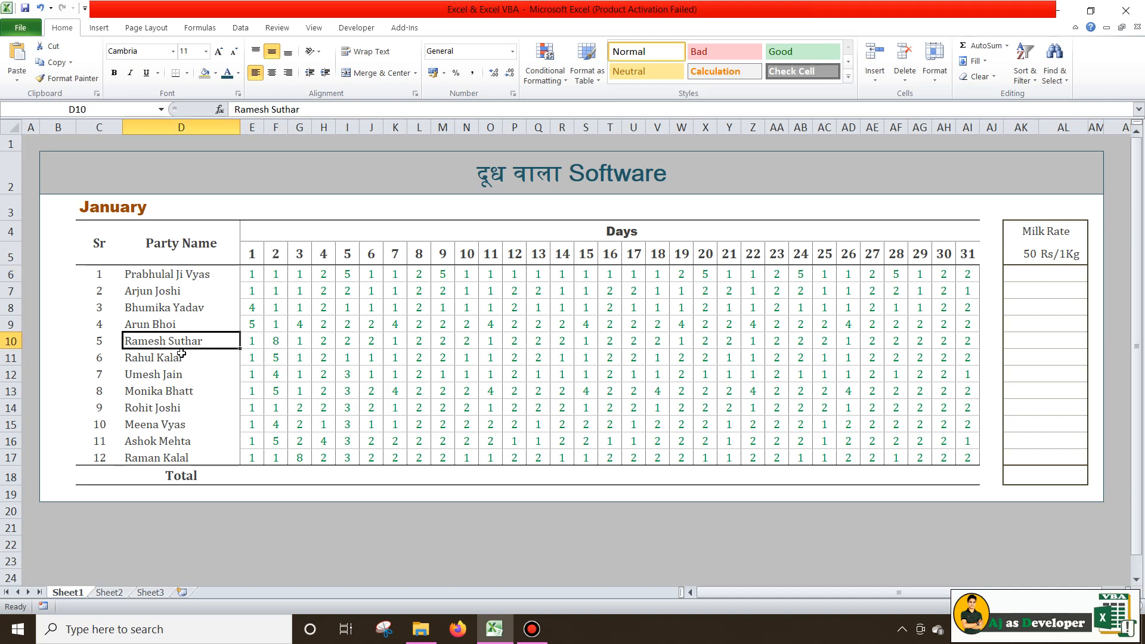
pyautogui.click(286, 341)
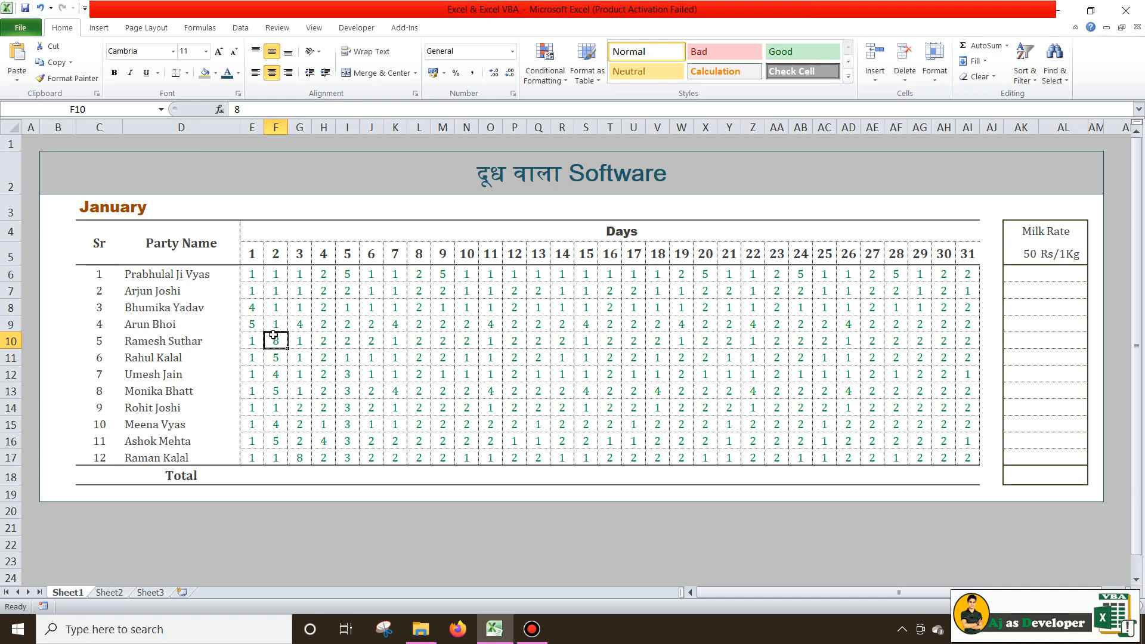
pyautogui.moveTo(252, 274); pyautogui.dragTo(961, 456)
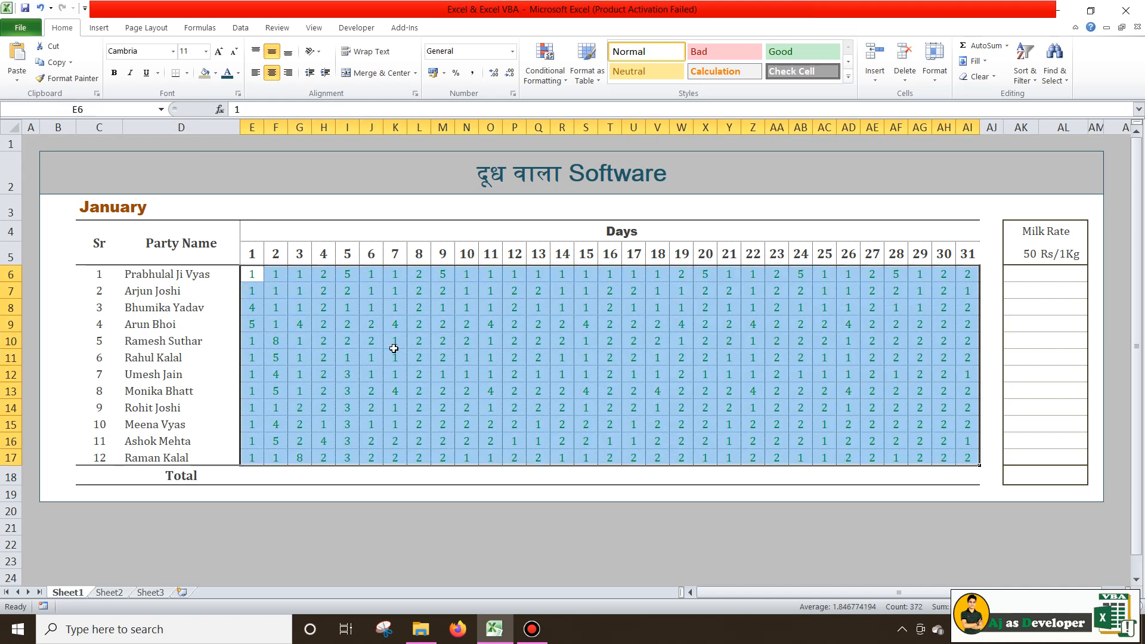
pyautogui.click(585, 323)
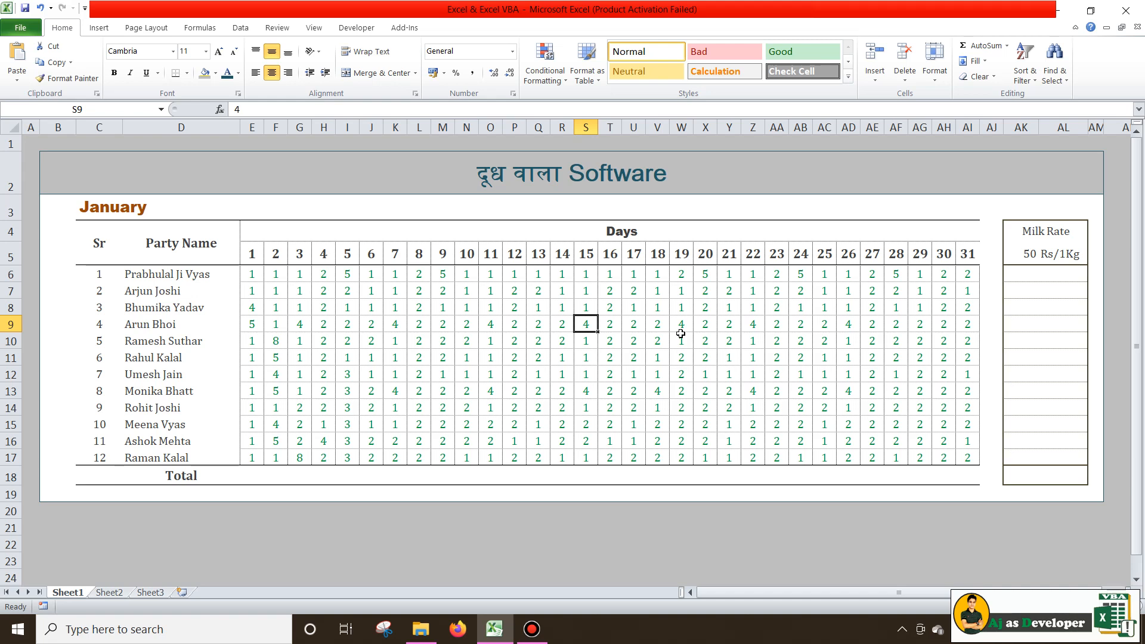
pyautogui.click(1053, 230)
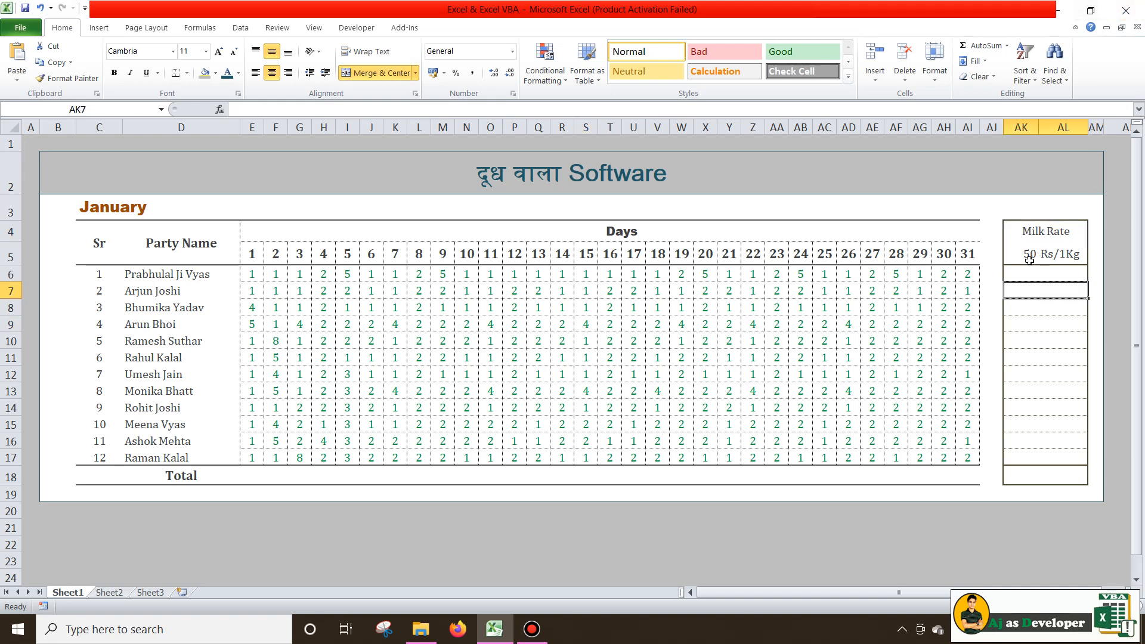
pyautogui.click(1031, 255)
pyautogui.press('Right')
pyautogui.click(1032, 255)
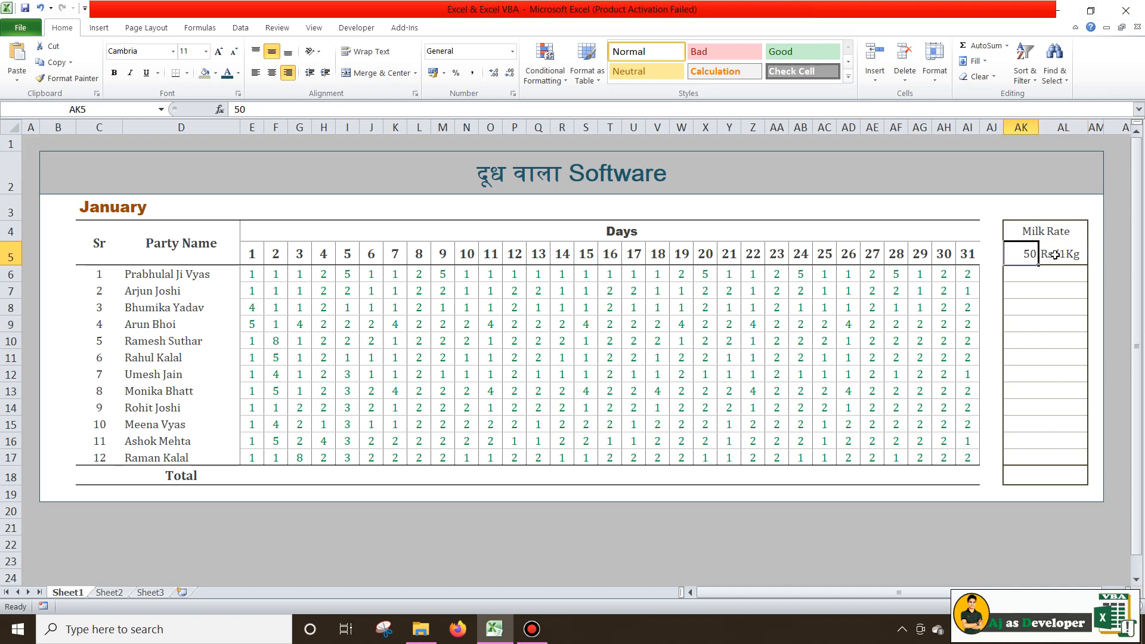
pyautogui.press('Right')
pyautogui.click(1031, 258)
pyautogui.click(1034, 275)
pyautogui.click(893, 543)
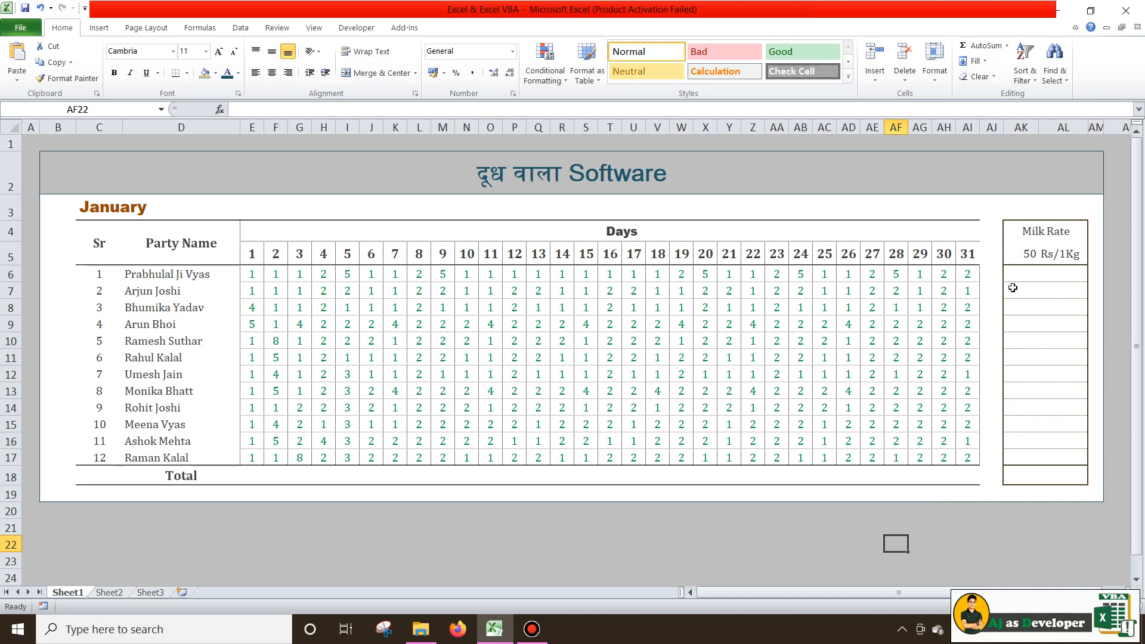
pyautogui.click(1018, 252)
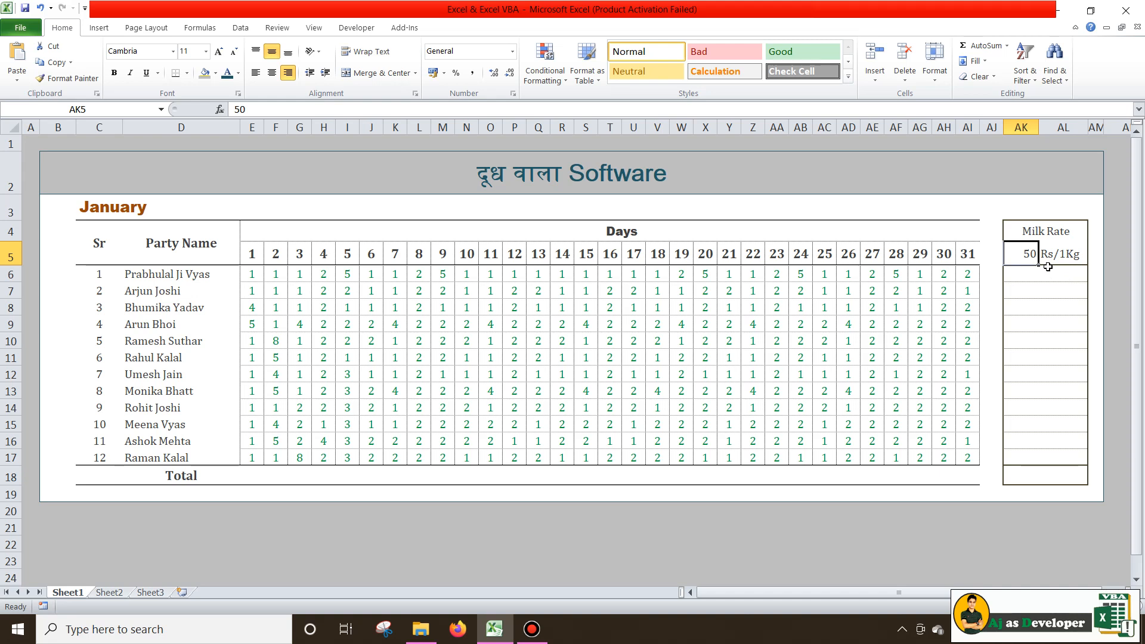
pyautogui.click(245, 472)
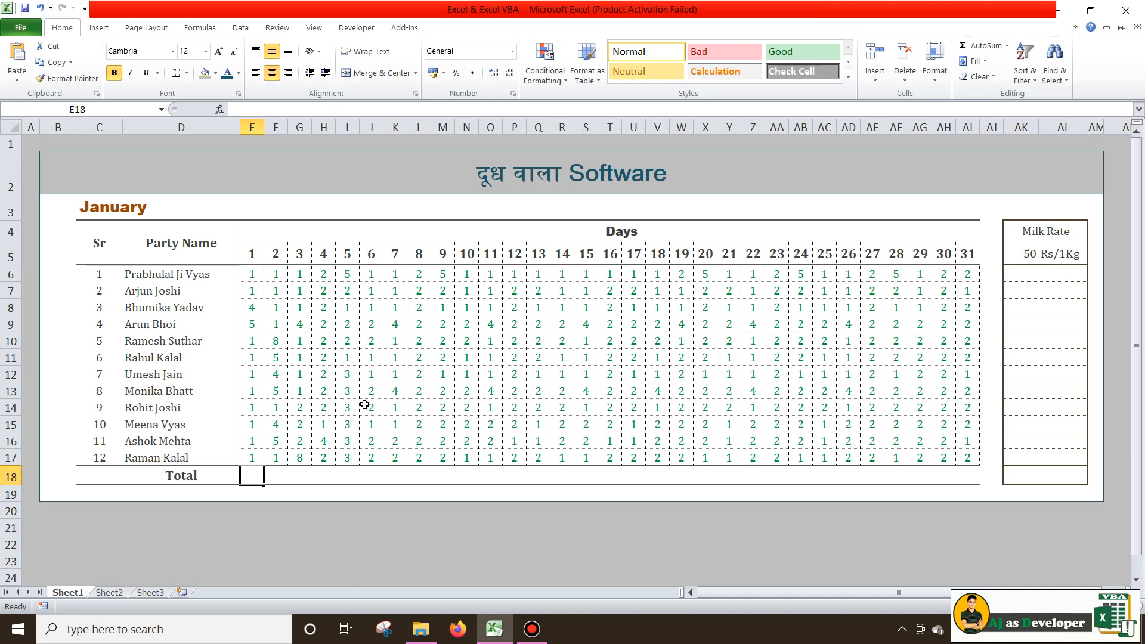
# Enter =SUM(E6:E17) in E18 so the day-1 total shows 19
pyautogui.click(177, 474)
pyautogui.click(257, 472)
pyautogui.click(254, 250)
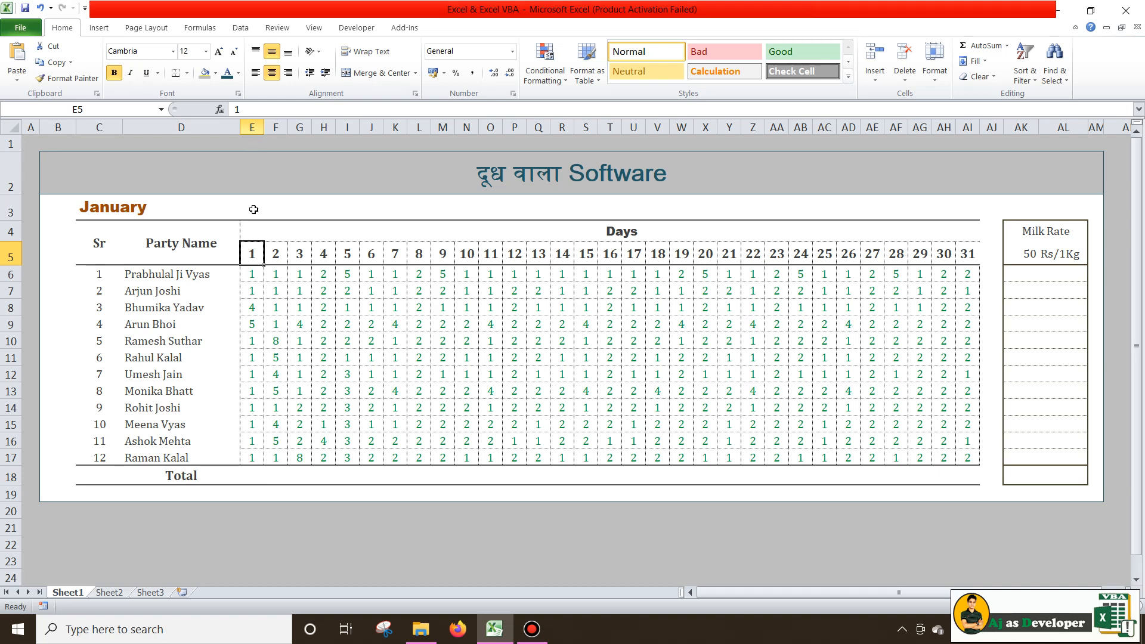
pyautogui.click(258, 480)
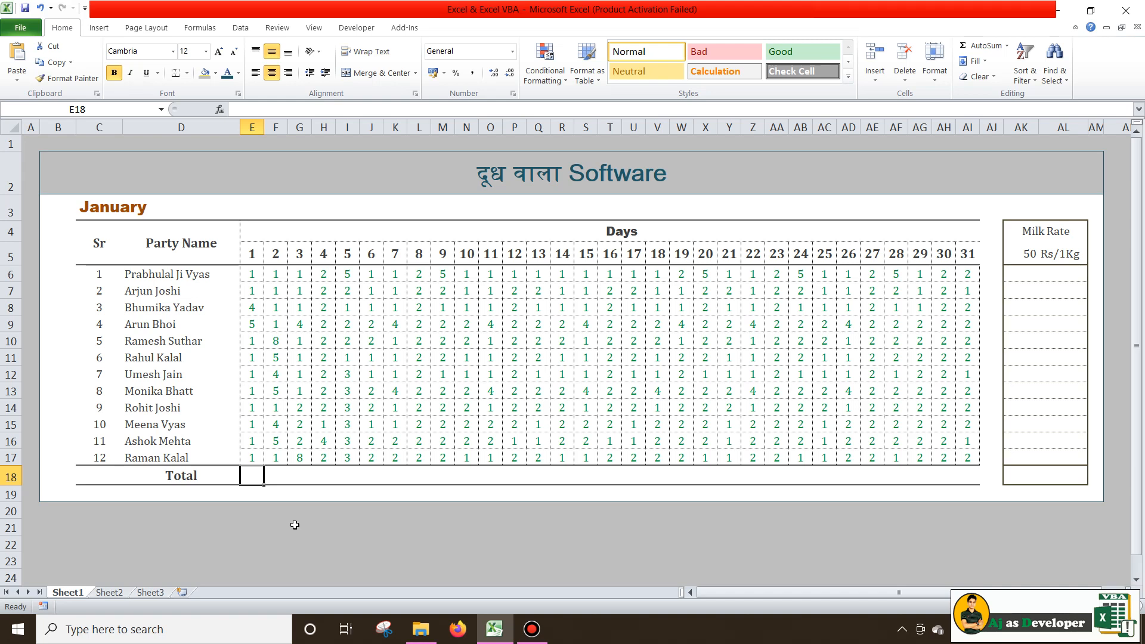
pyautogui.write('=sum')
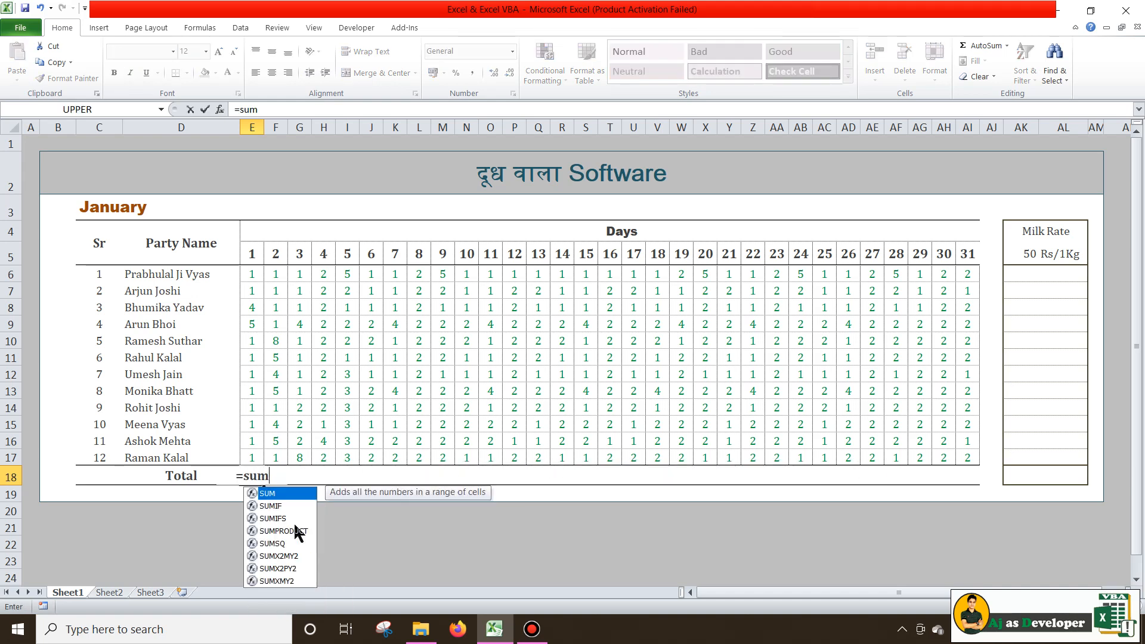
pyautogui.press('Tab')
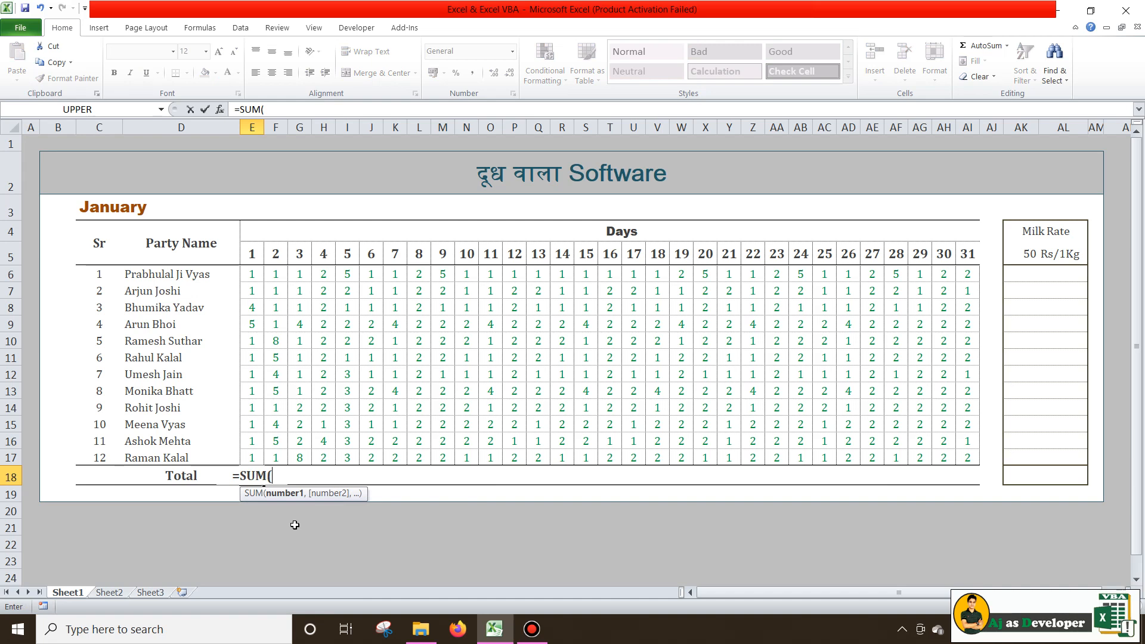
pyautogui.moveTo(253, 273); pyautogui.dragTo(251, 458)
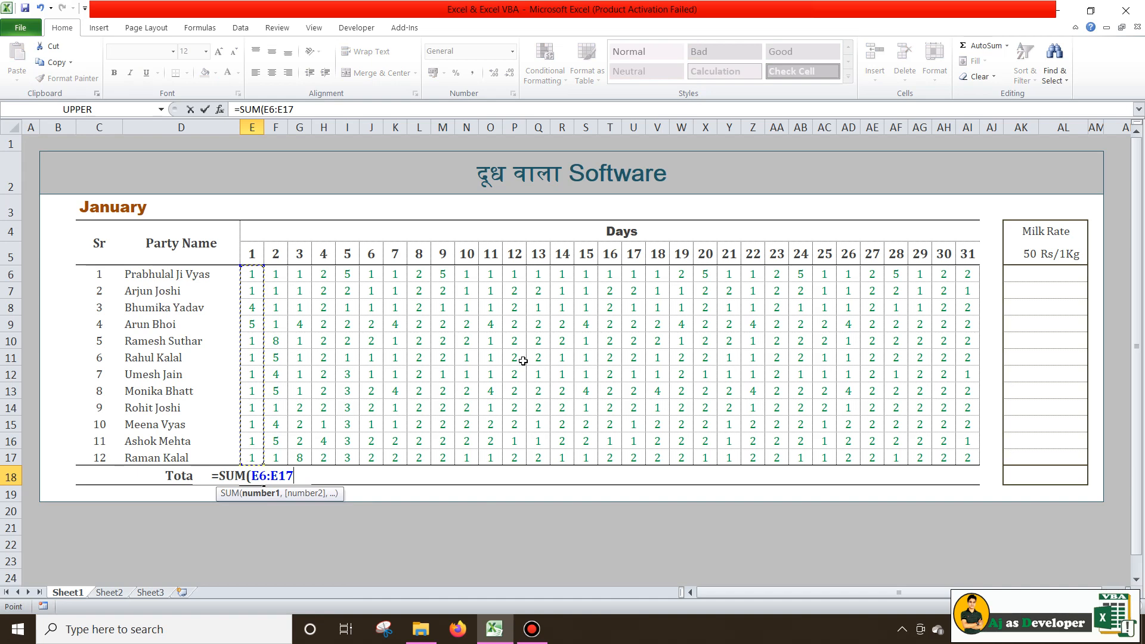
pyautogui.write(')')
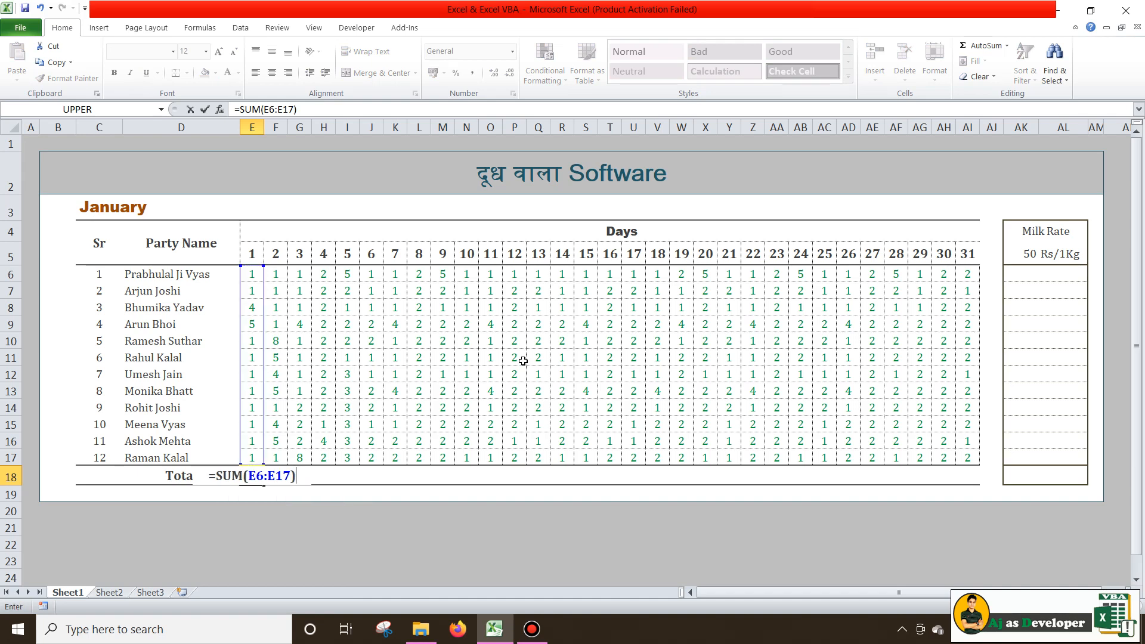
pyautogui.press('Return')
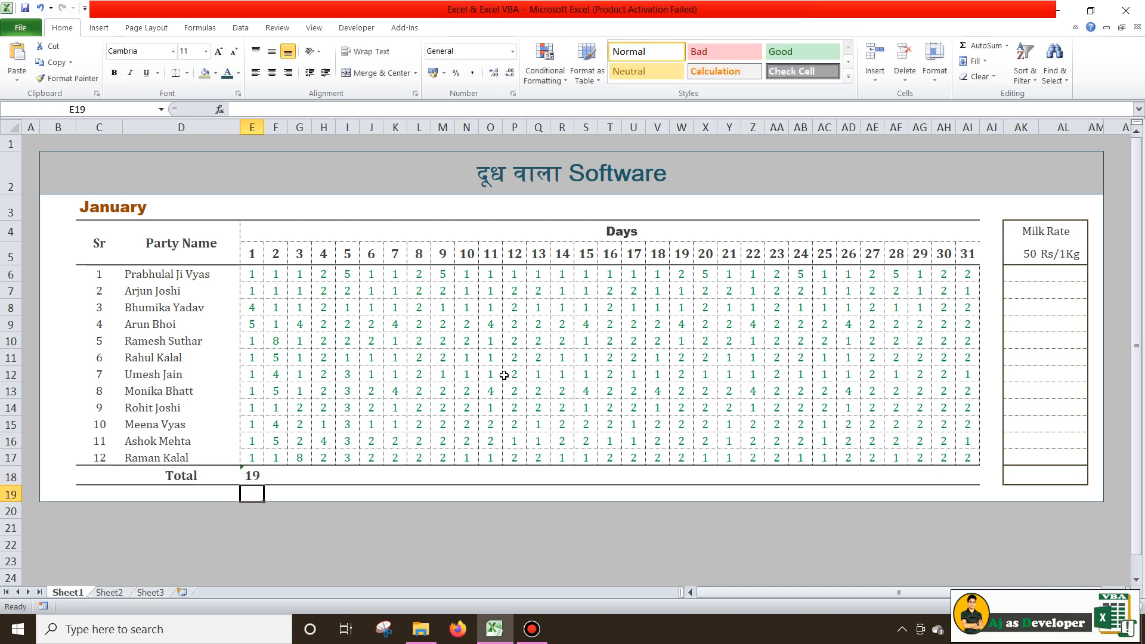
# Choose Ignore Error on E18's omitted-adjacent-cells warning
pyautogui.click(251, 470)
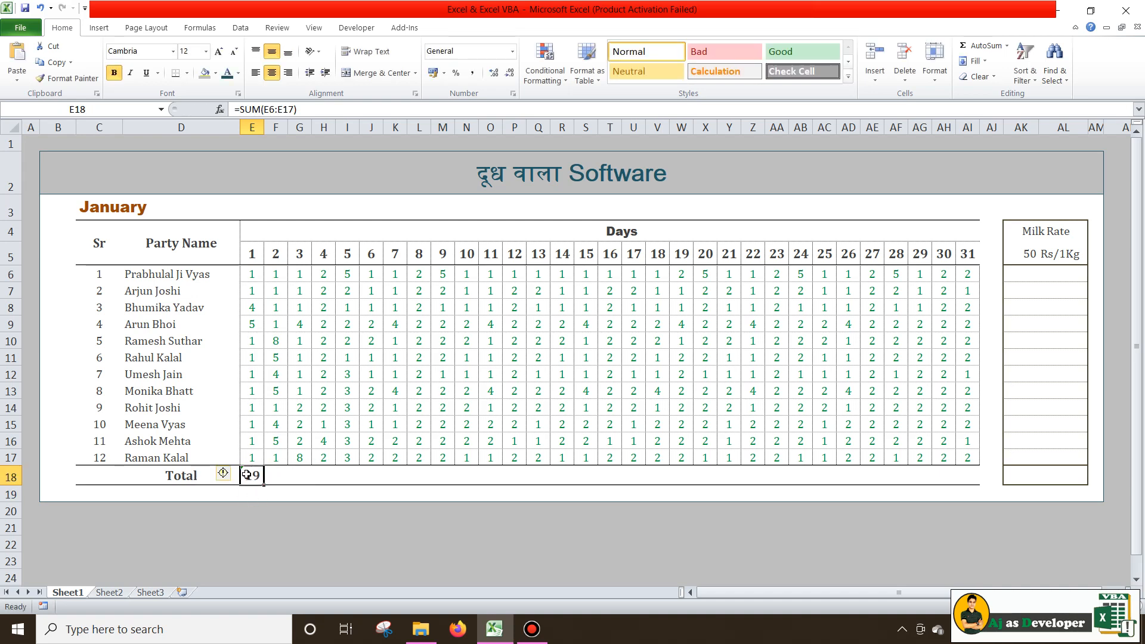
pyautogui.click(228, 473)
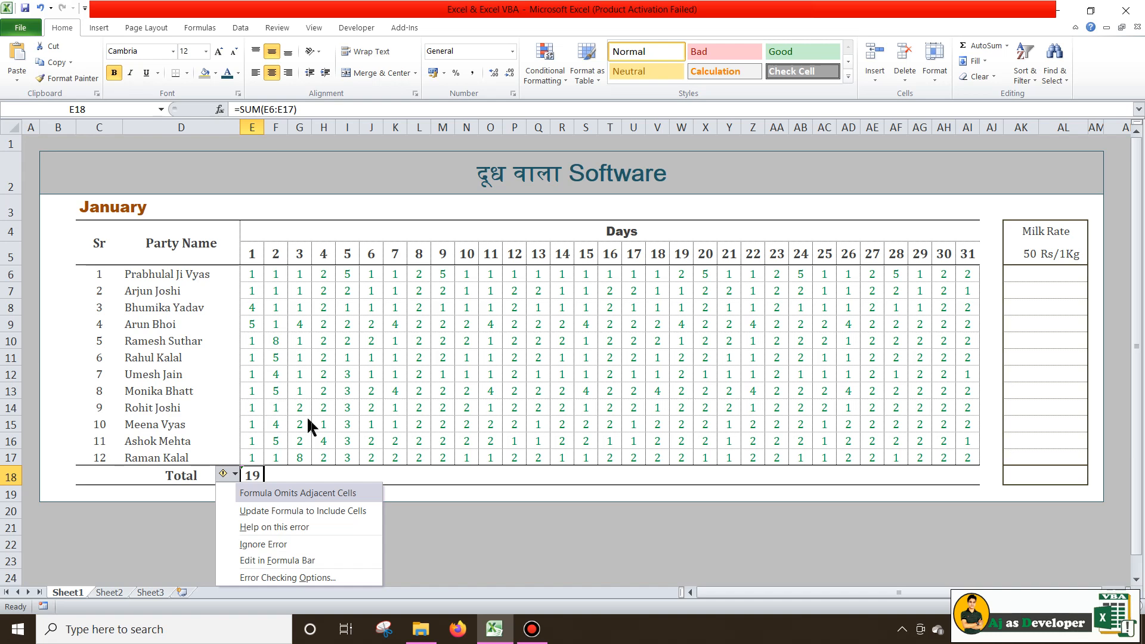
pyautogui.click(276, 544)
pyautogui.click(298, 510)
pyautogui.click(244, 476)
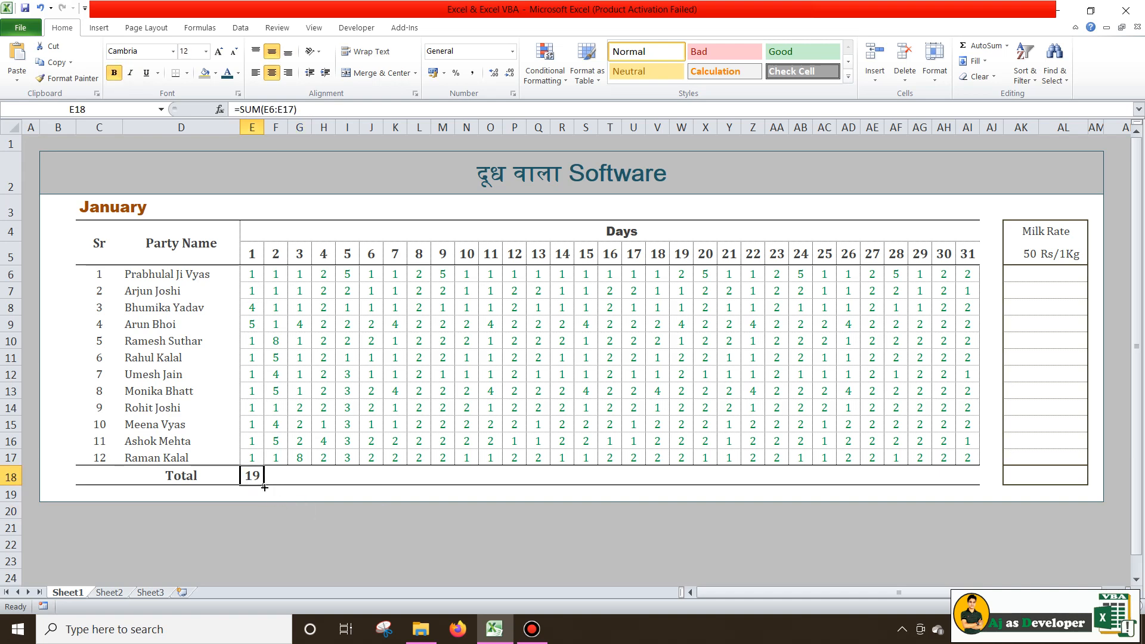
# Fill the E18 total formula across row 18 through the day-31 column AI18
pyautogui.moveTo(264, 486); pyautogui.dragTo(967, 497)
pyautogui.click(963, 494)
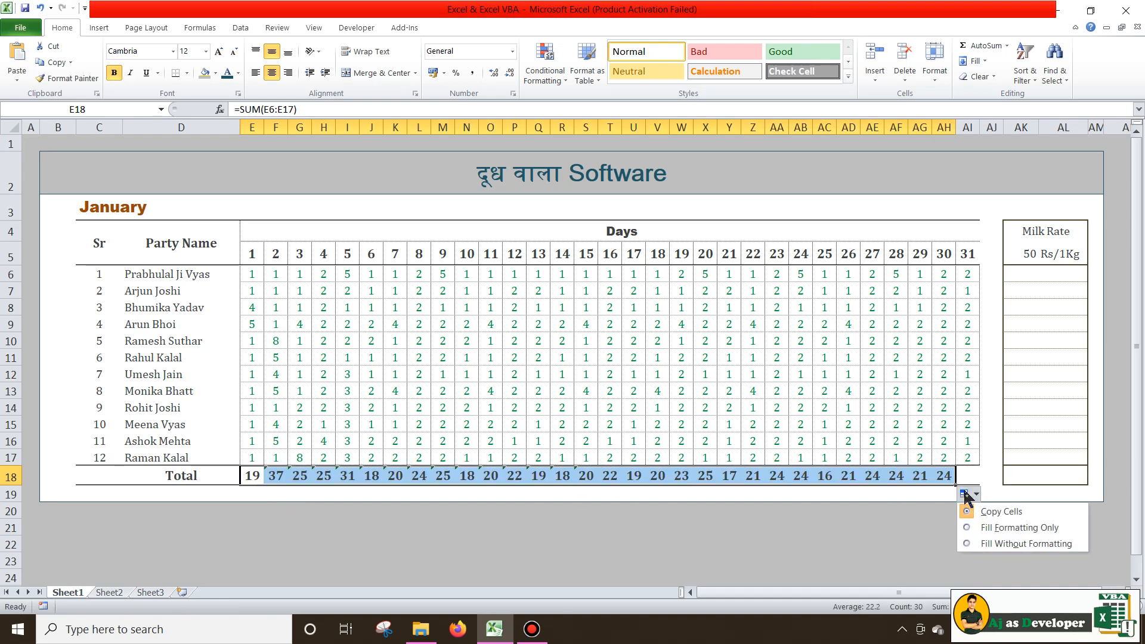
pyautogui.click(926, 507)
pyautogui.click(943, 476)
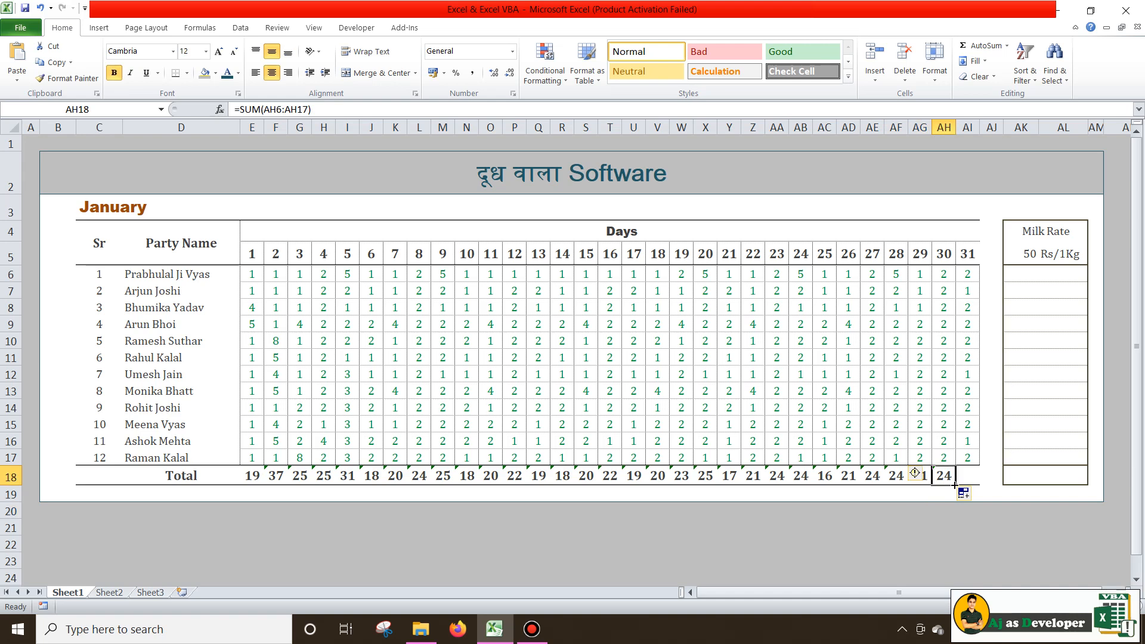
pyautogui.moveTo(955, 484); pyautogui.dragTo(973, 484)
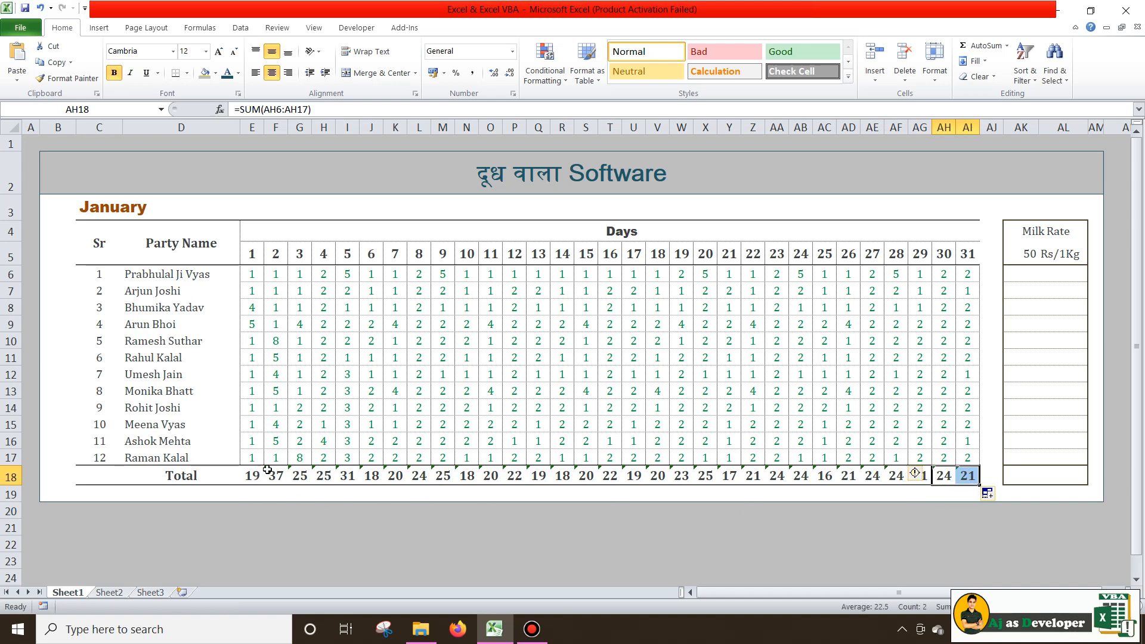
# Ignore the error warnings on the day totals F18:AI18
pyautogui.moveTo(269, 472); pyautogui.dragTo(968, 473)
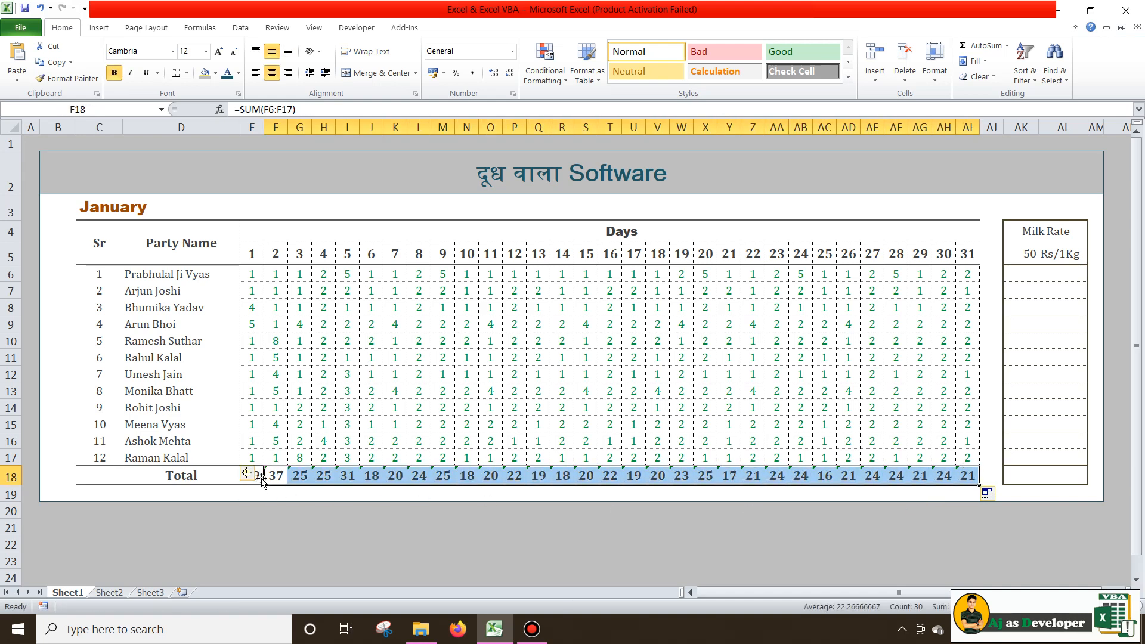
pyautogui.click(258, 474)
pyautogui.click(286, 544)
pyautogui.click(609, 510)
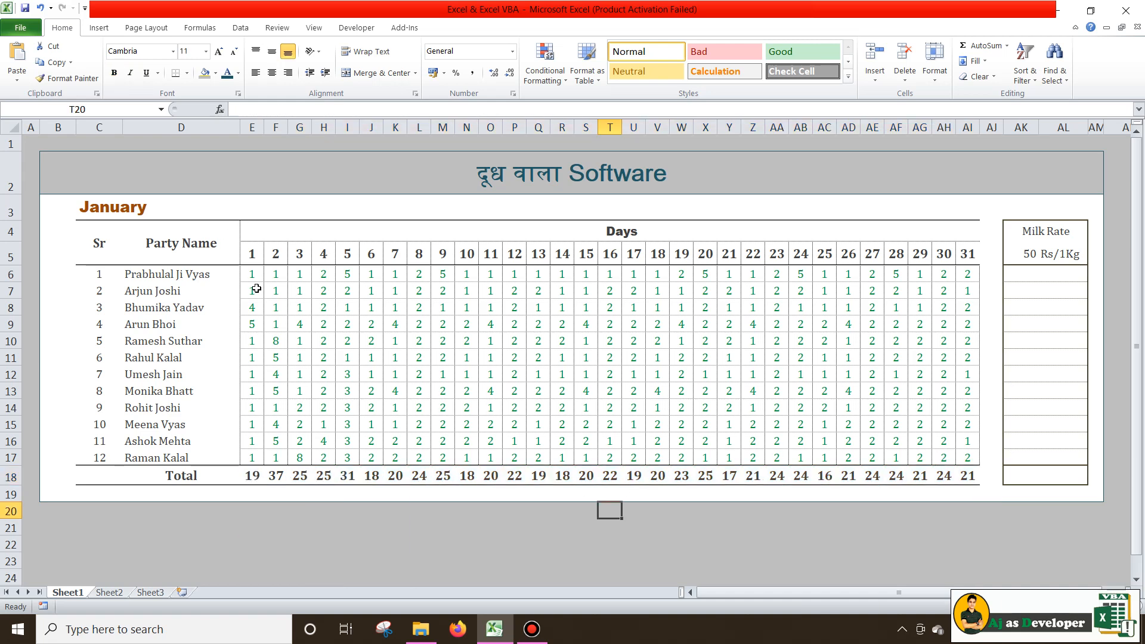
pyautogui.click(253, 475)
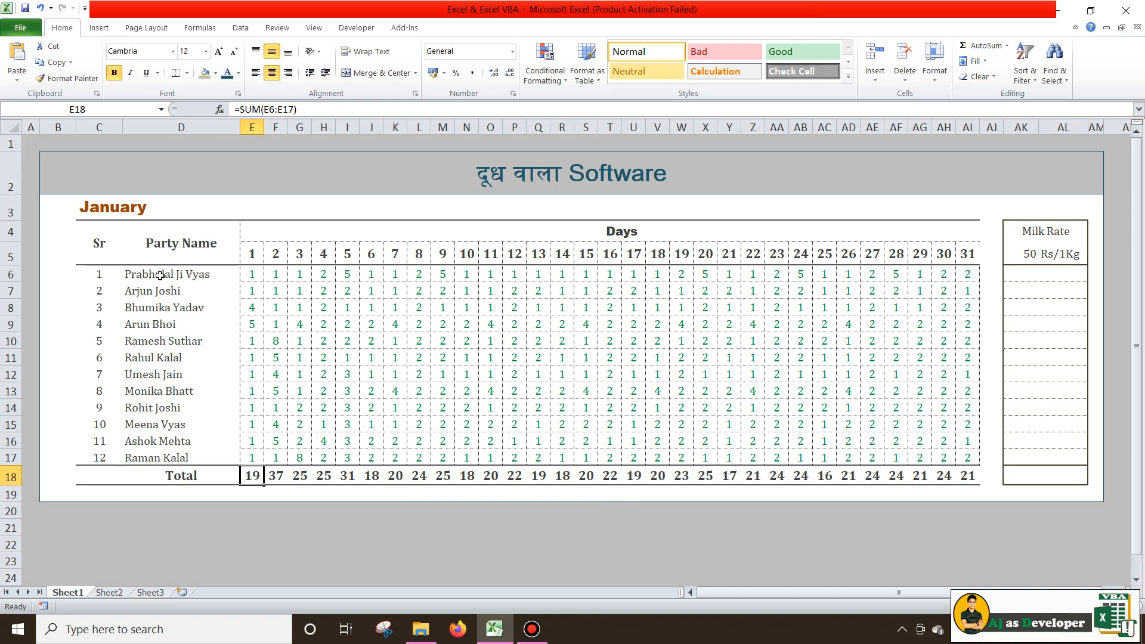
# Replace the word Party with Customer in the D4 header
pyautogui.moveTo(160, 275); pyautogui.dragTo(170, 457)
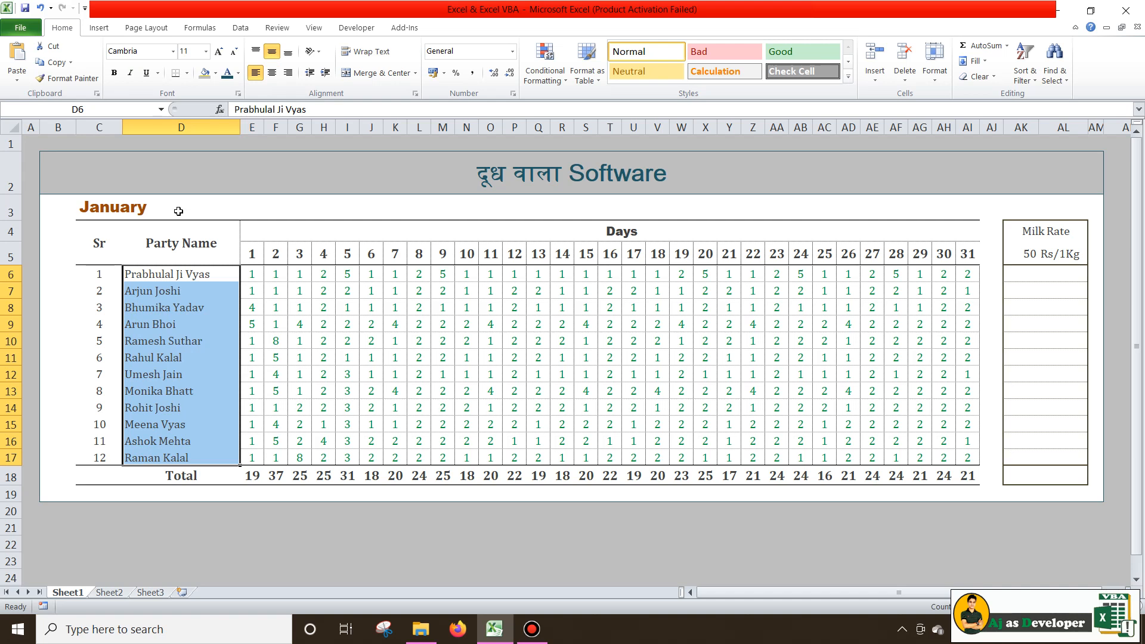
pyautogui.doubleClick(166, 241)
pyautogui.doubleClick(168, 243)
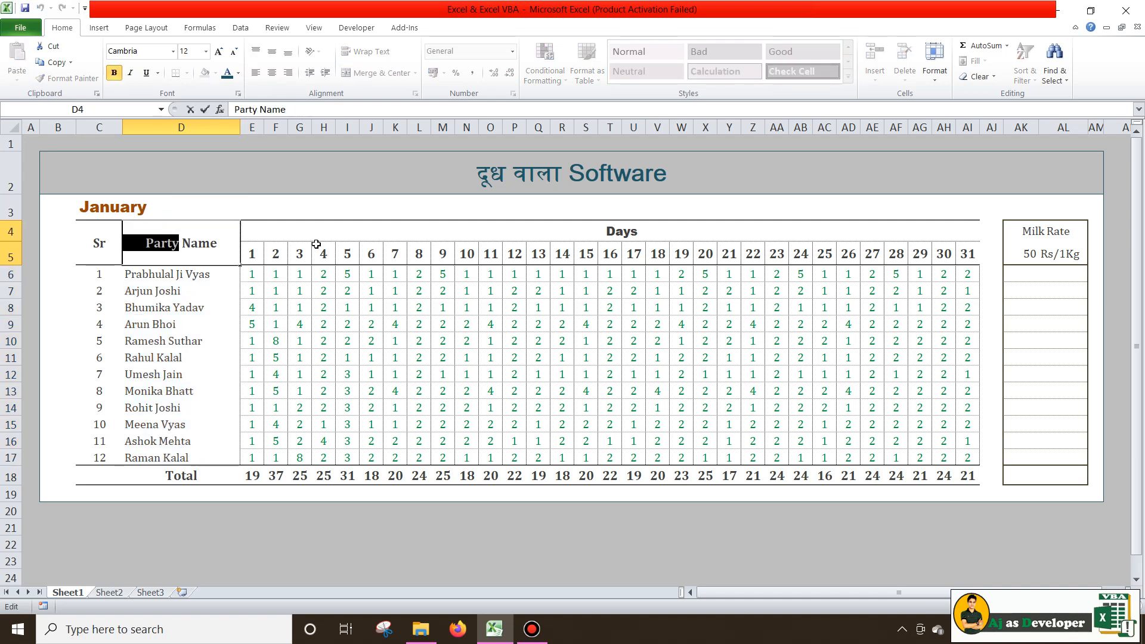
pyautogui.write('Customer')
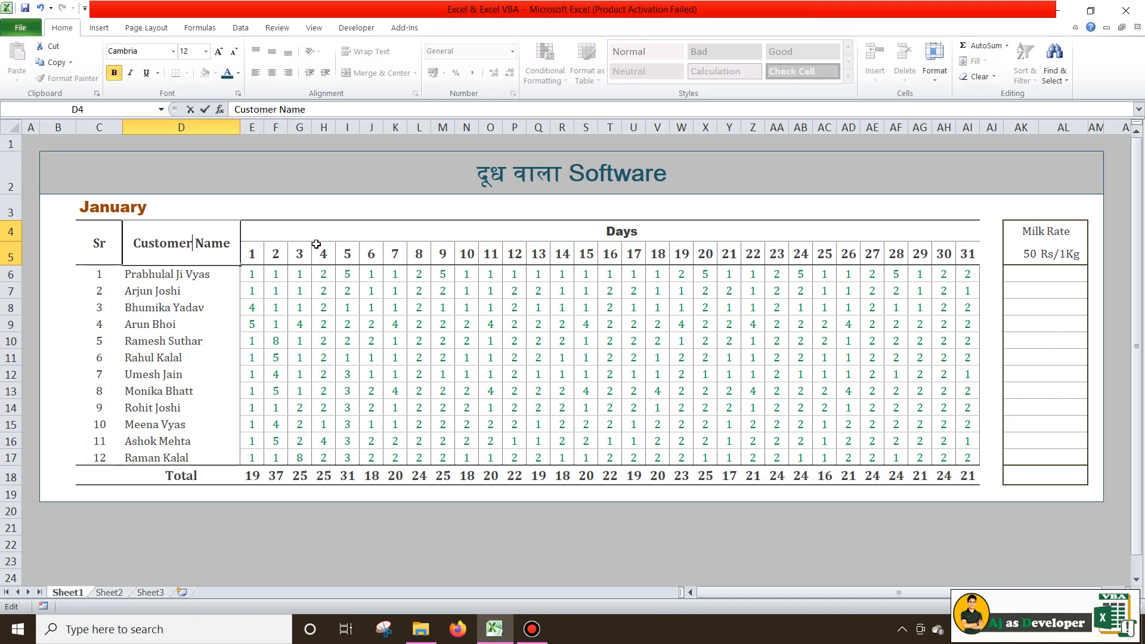
pyautogui.press('Return')
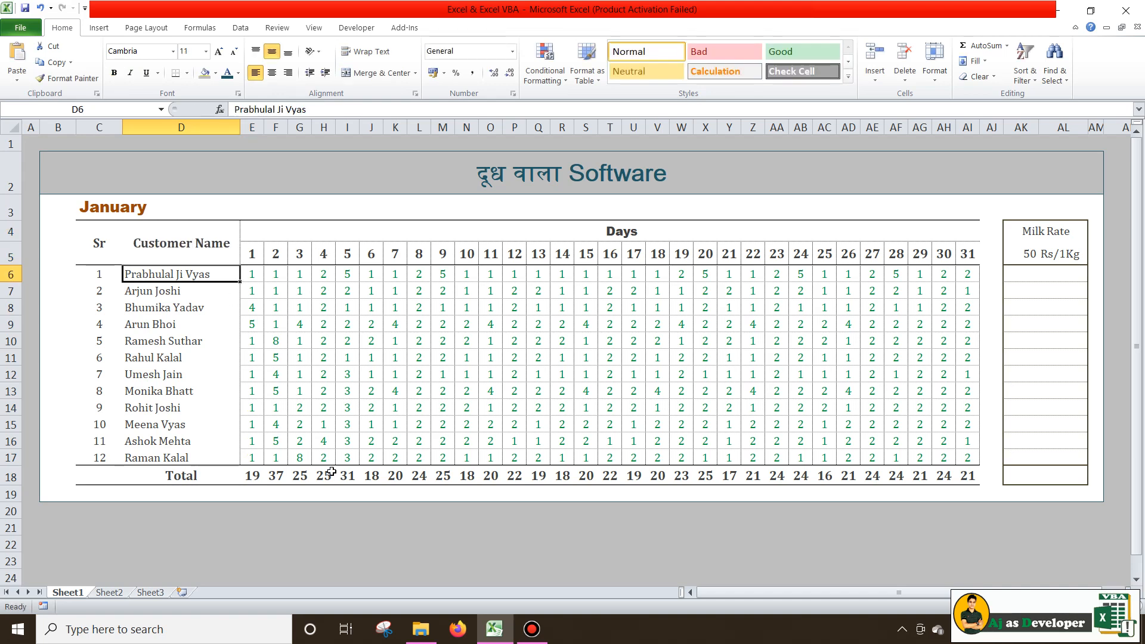
pyautogui.click(257, 476)
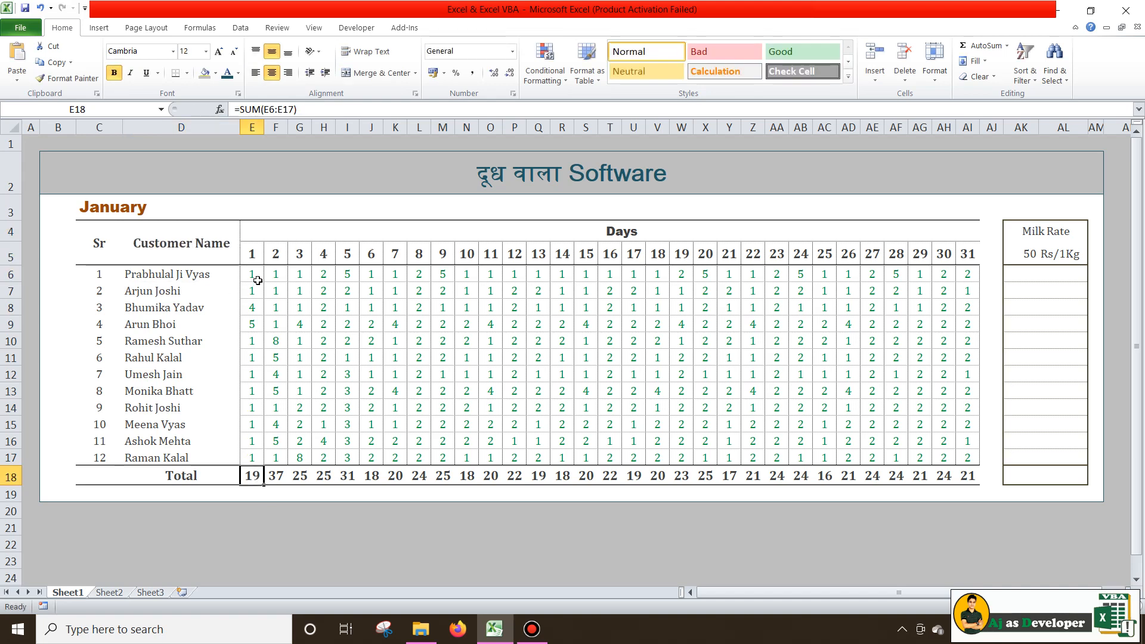
pyautogui.moveTo(254, 278); pyautogui.dragTo(250, 454)
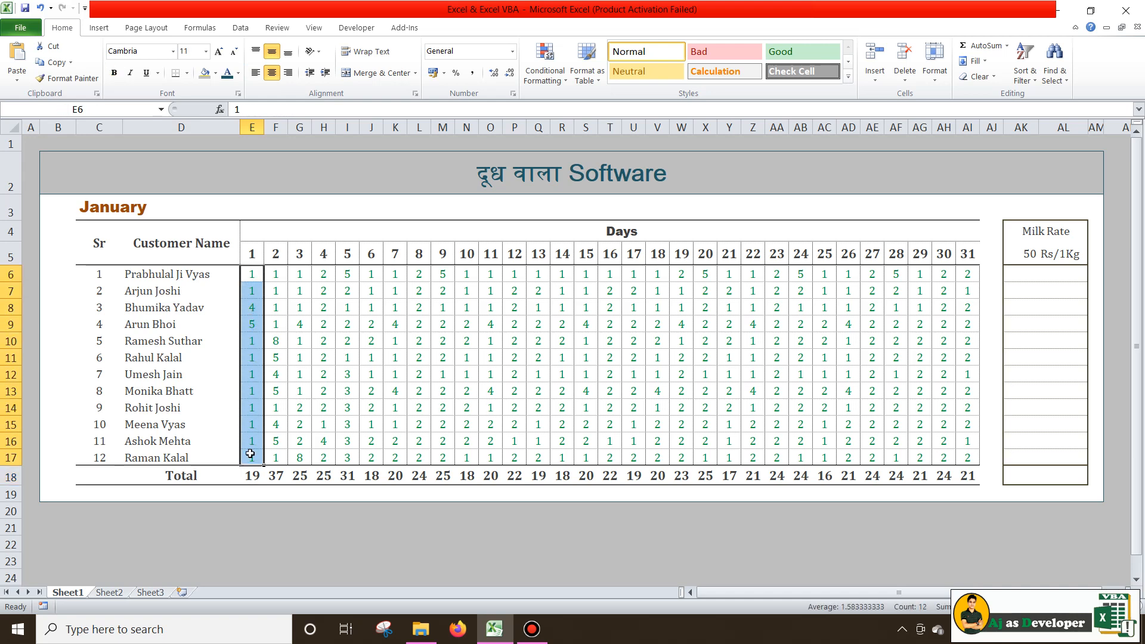
pyautogui.click(257, 476)
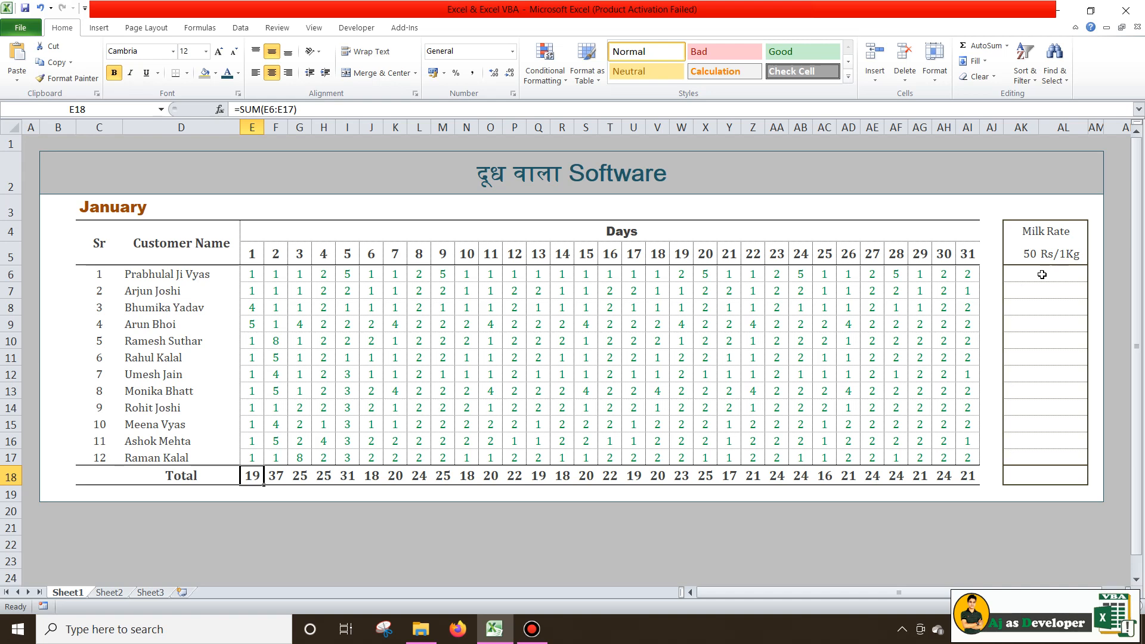
pyautogui.click(148, 274)
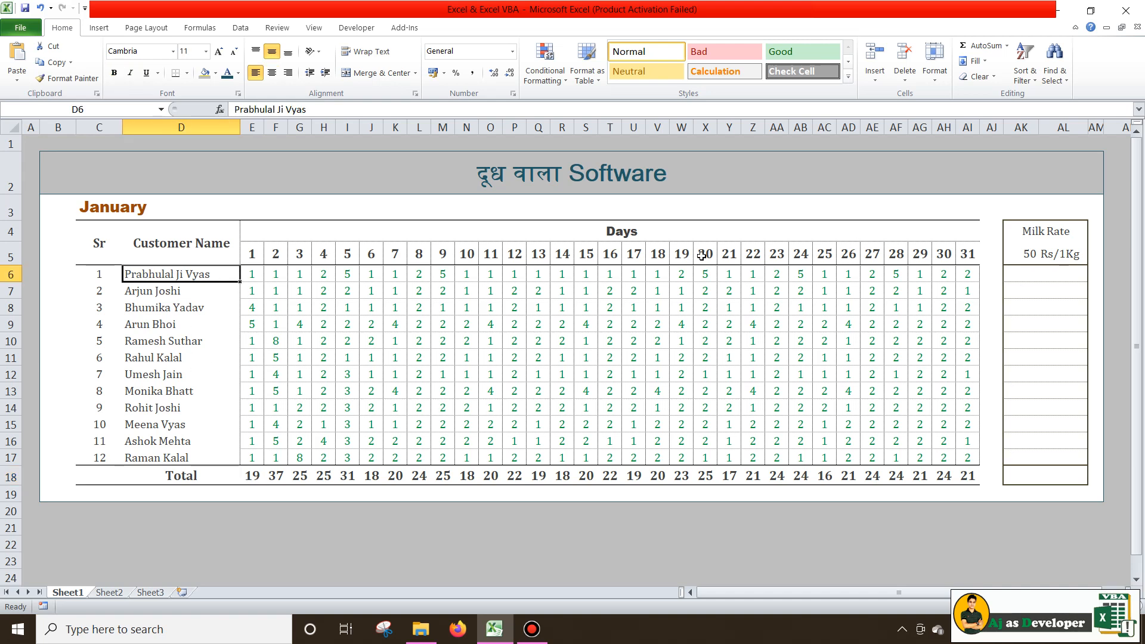
pyautogui.moveTo(966, 256); pyautogui.dragTo(251, 253)
pyautogui.click(1039, 274)
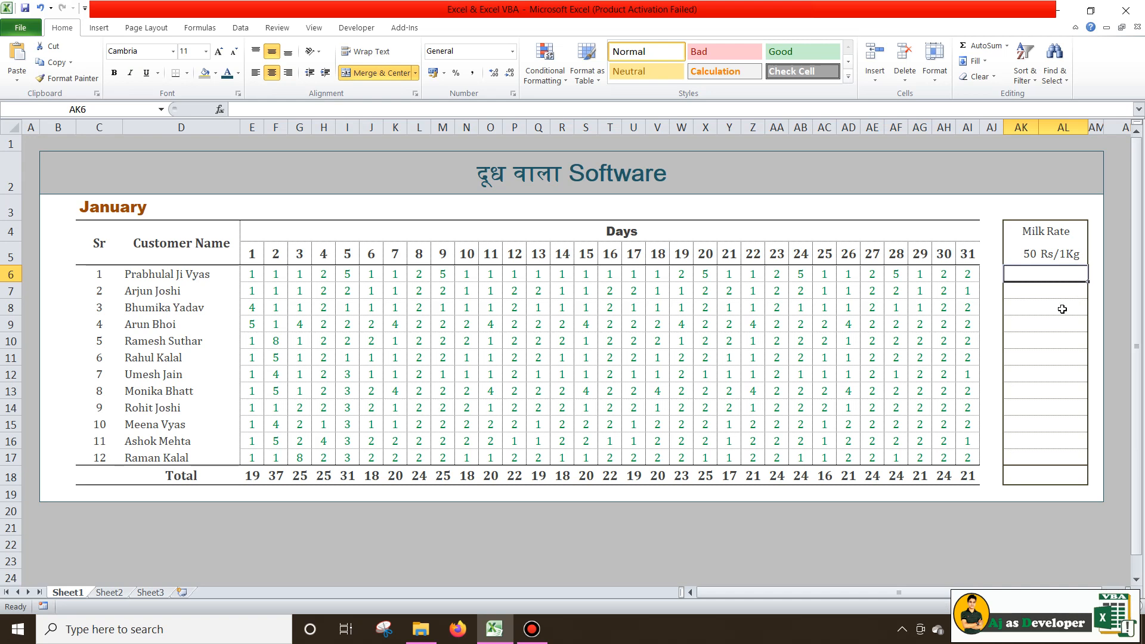
# Enter =SUM(E6:AI6) in AK6 to total the first customer's January quantity
pyautogui.write('=')
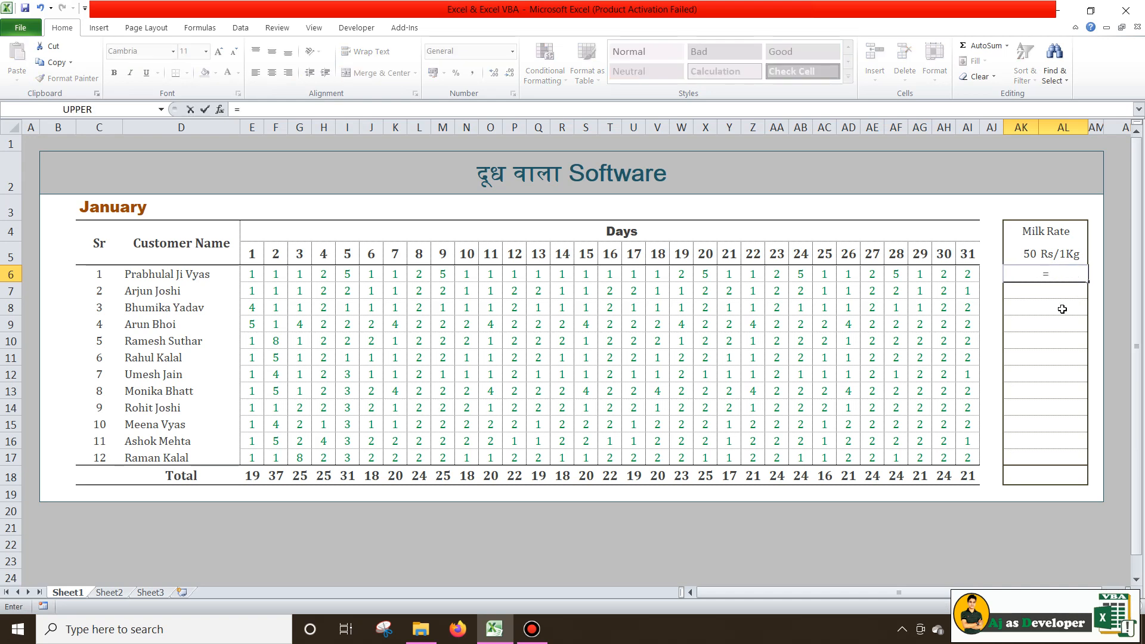
pyautogui.write('sum')
pyautogui.press('Tab')
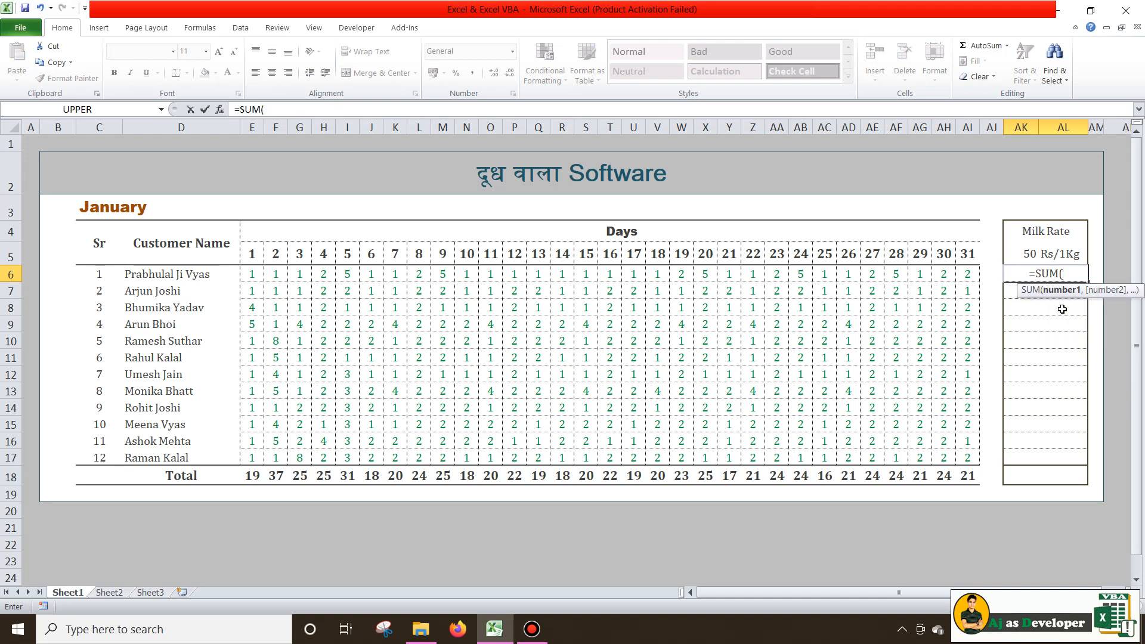
pyautogui.moveTo(251, 274); pyautogui.dragTo(965, 276)
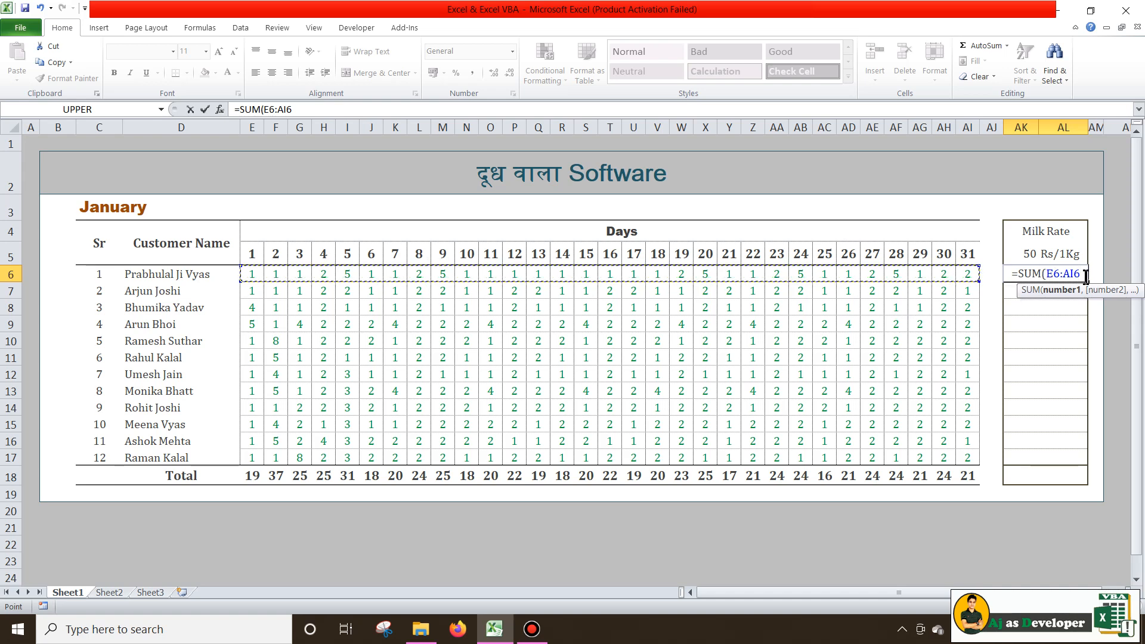
pyautogui.write(')')
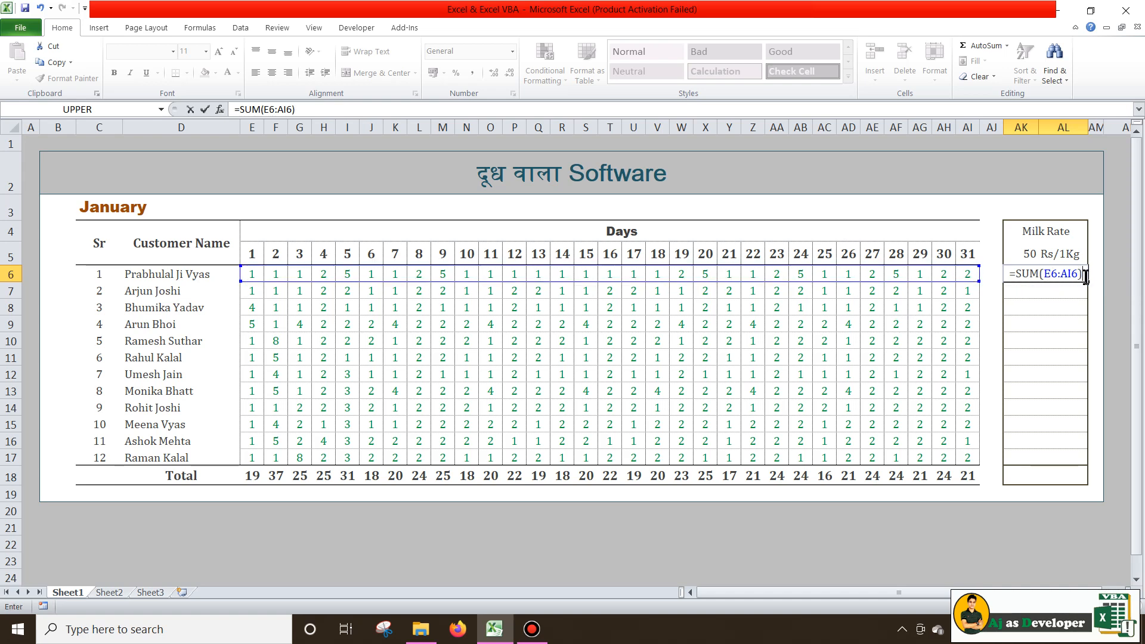
pyautogui.press('Return')
# Multiply the AK6 sum by the AK5 rate of 50, giving 2900
pyautogui.click(1068, 276)
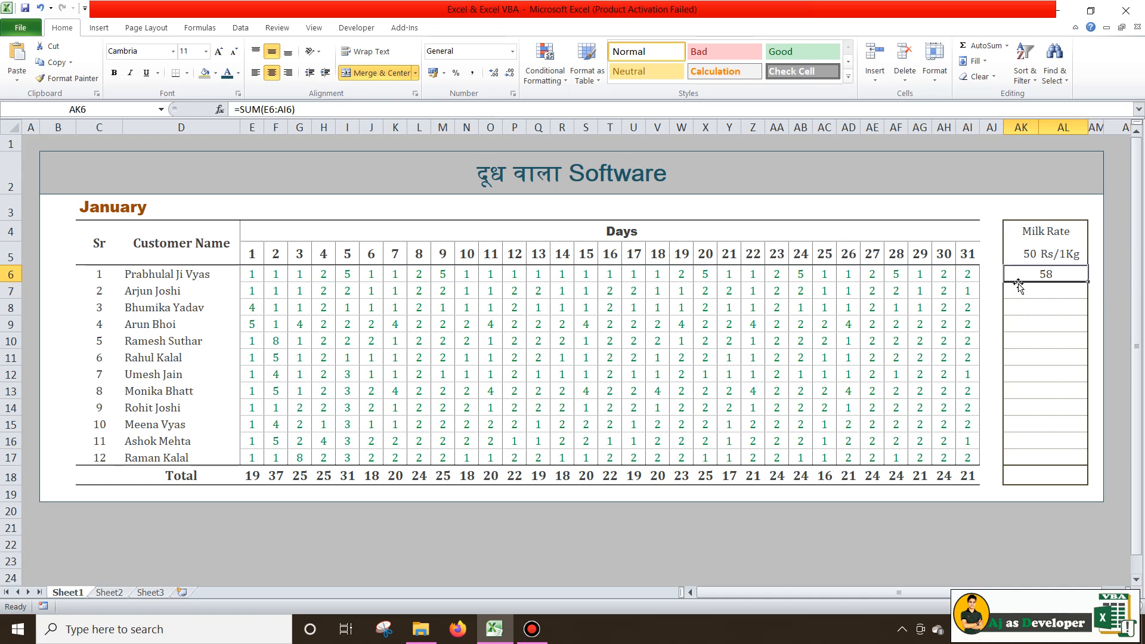
pyautogui.press('Up')
pyautogui.doubleClick(1044, 272)
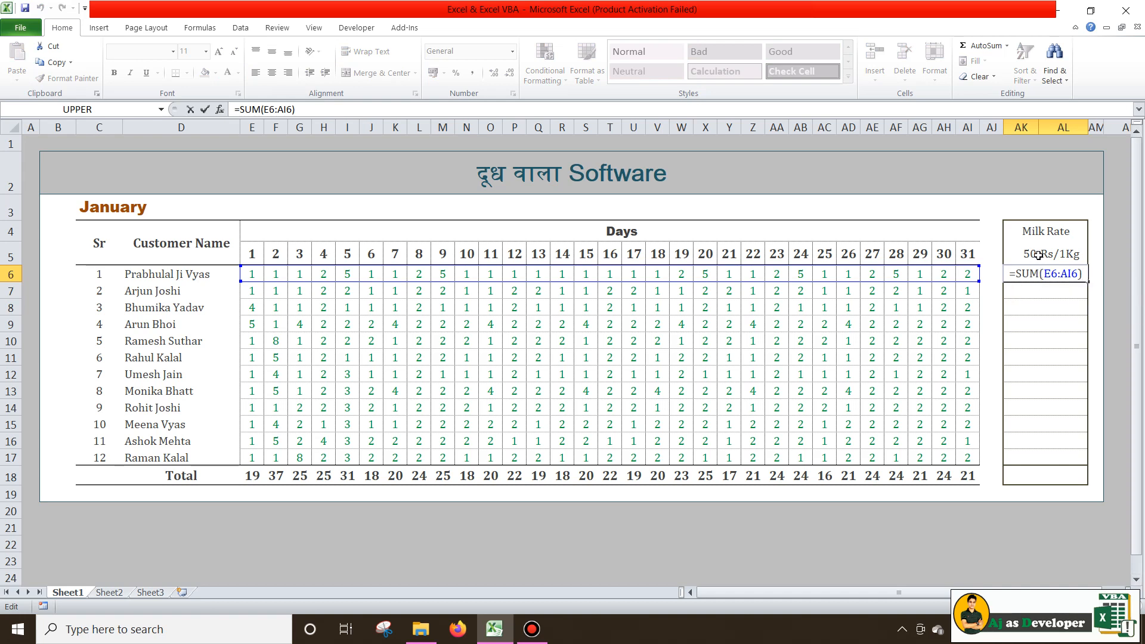
pyautogui.write('*')
pyautogui.click(1026, 256)
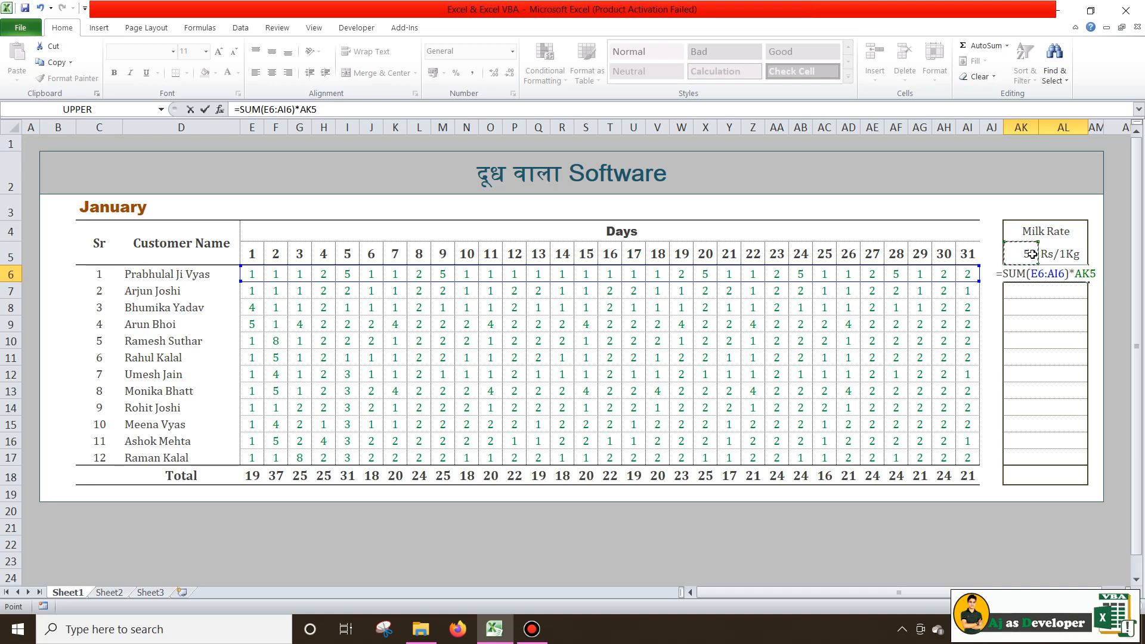
pyautogui.press('Return')
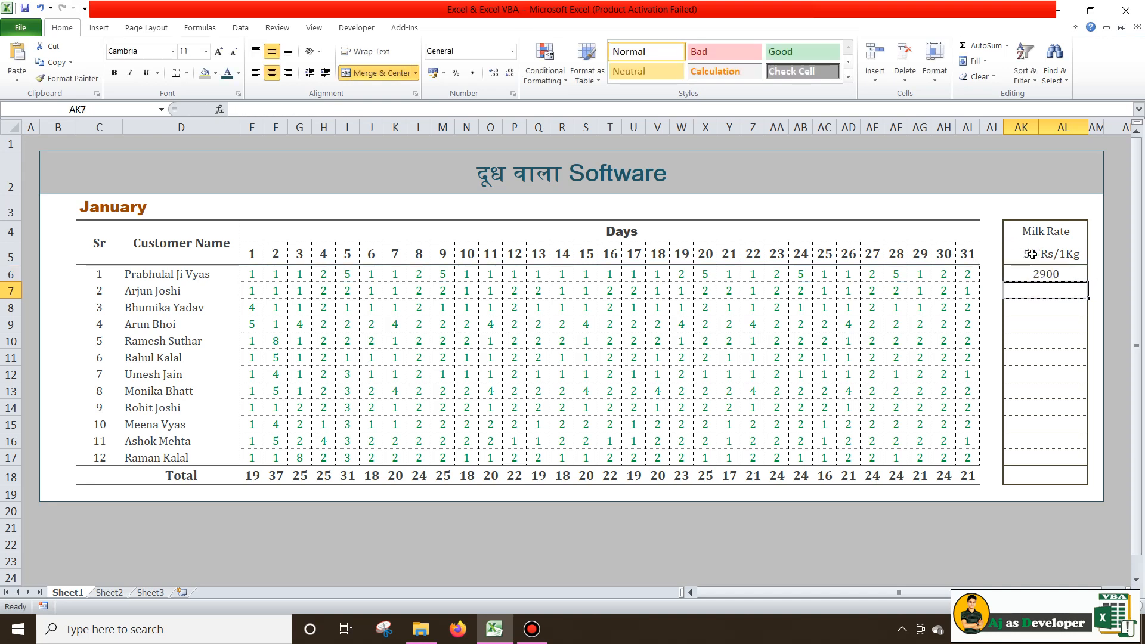
pyautogui.press('Up')
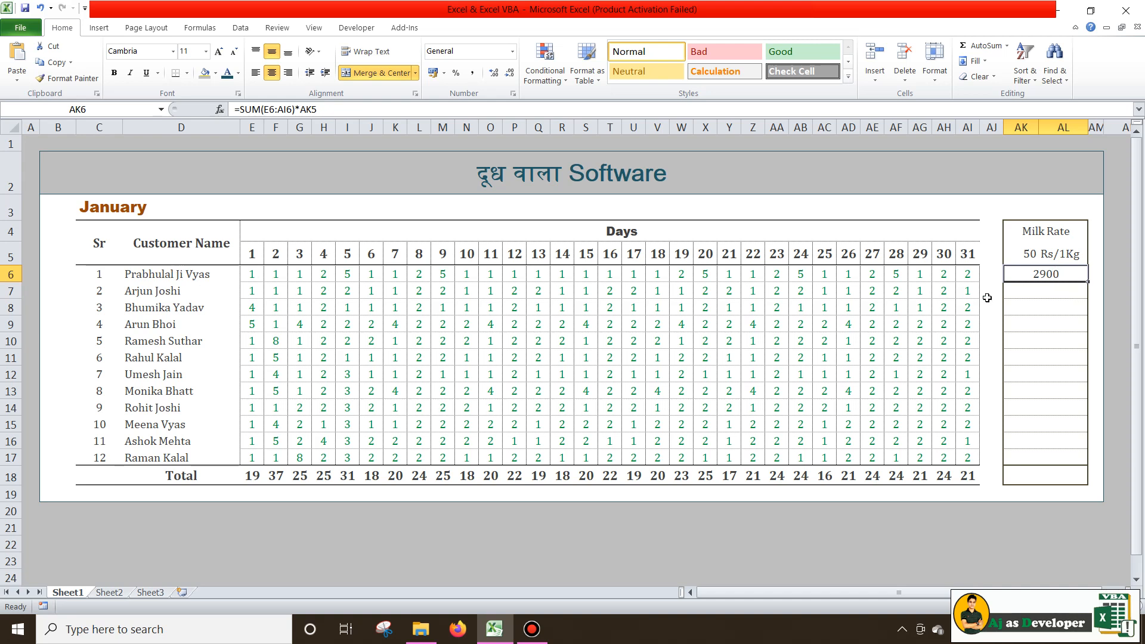
# Enter =SUM(E7:AI7)*AK5 in AK7 for the second customer, giving 2300
pyautogui.click(1057, 286)
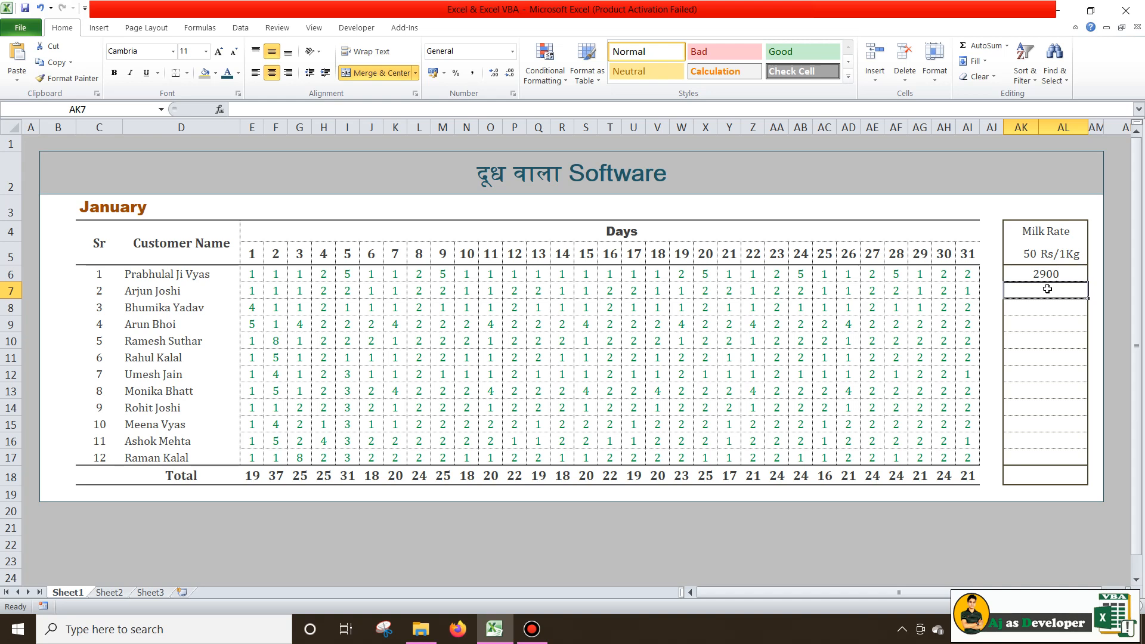
pyautogui.write('=sum')
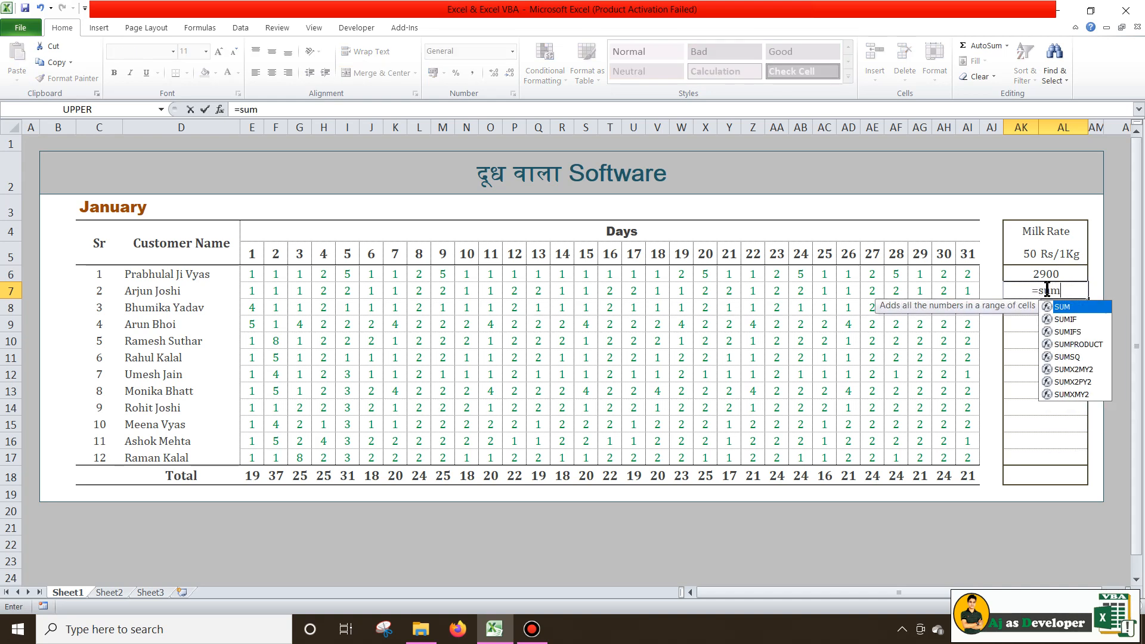
pyautogui.press('Tab')
pyautogui.moveTo(253, 285); pyautogui.dragTo(962, 290)
pyautogui.write(')*')
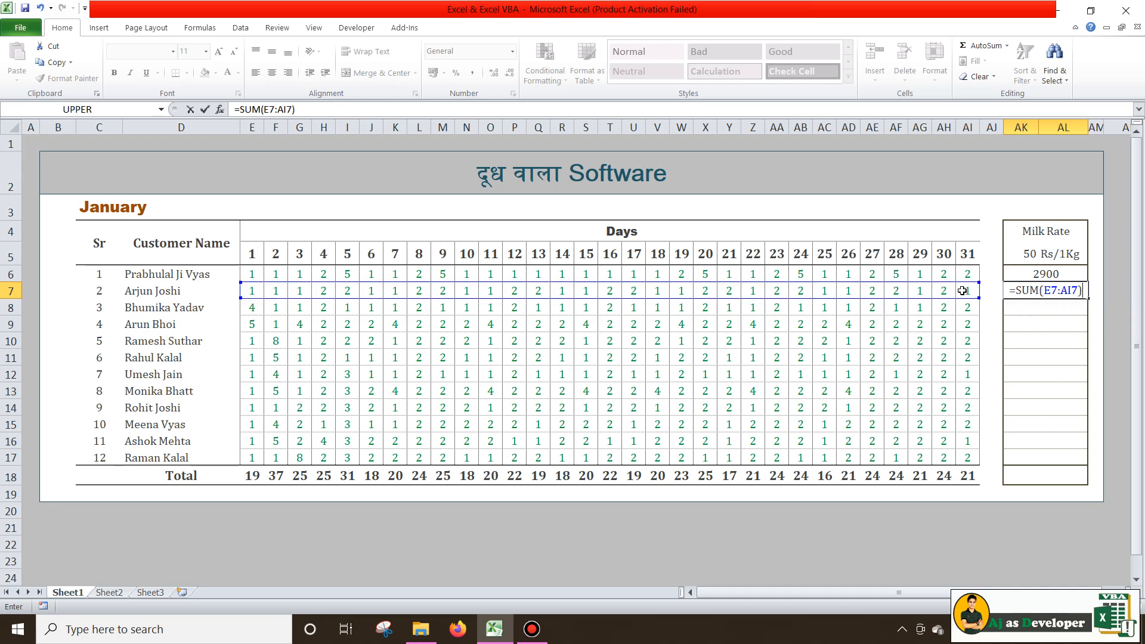
pyautogui.click(1034, 251)
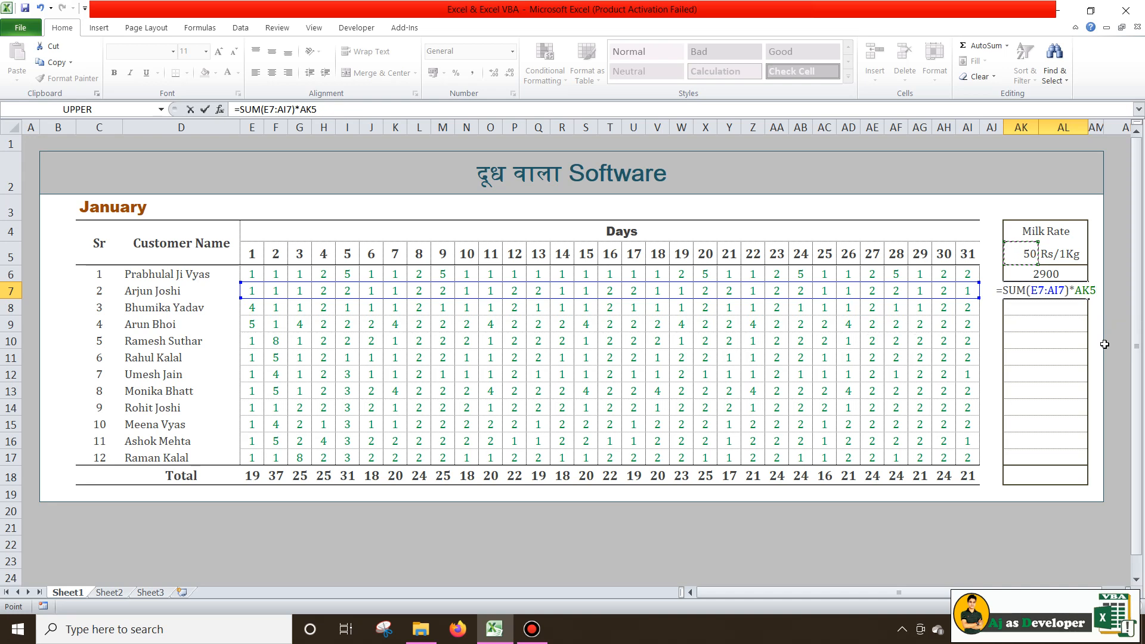
pyautogui.press('Return')
pyautogui.click(1053, 293)
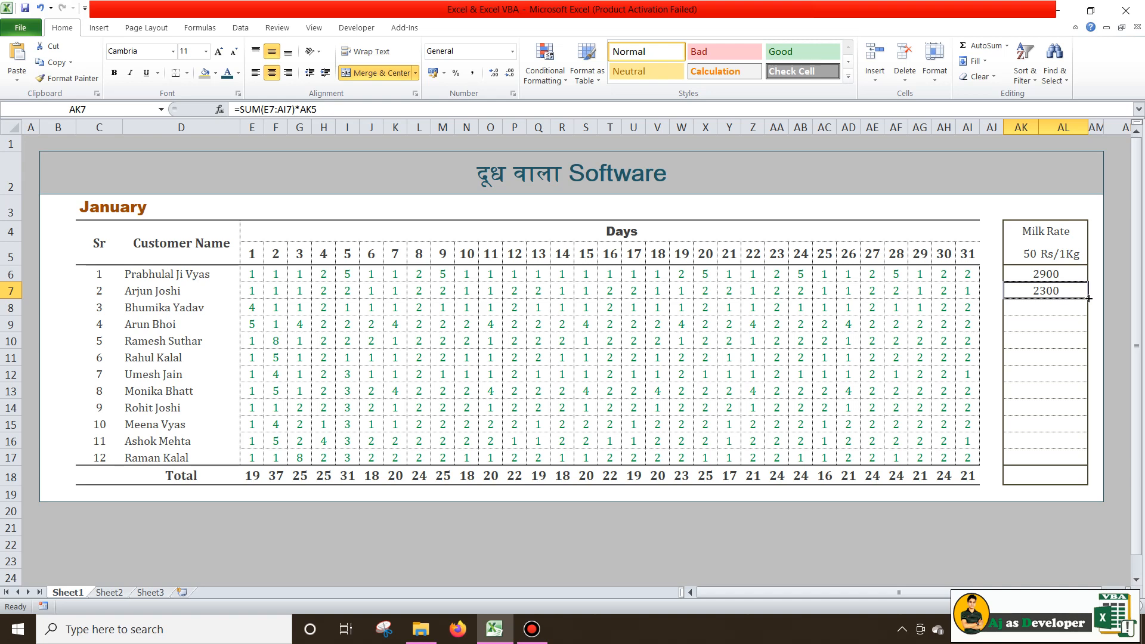
pyautogui.moveTo(1089, 298); pyautogui.dragTo(1086, 457)
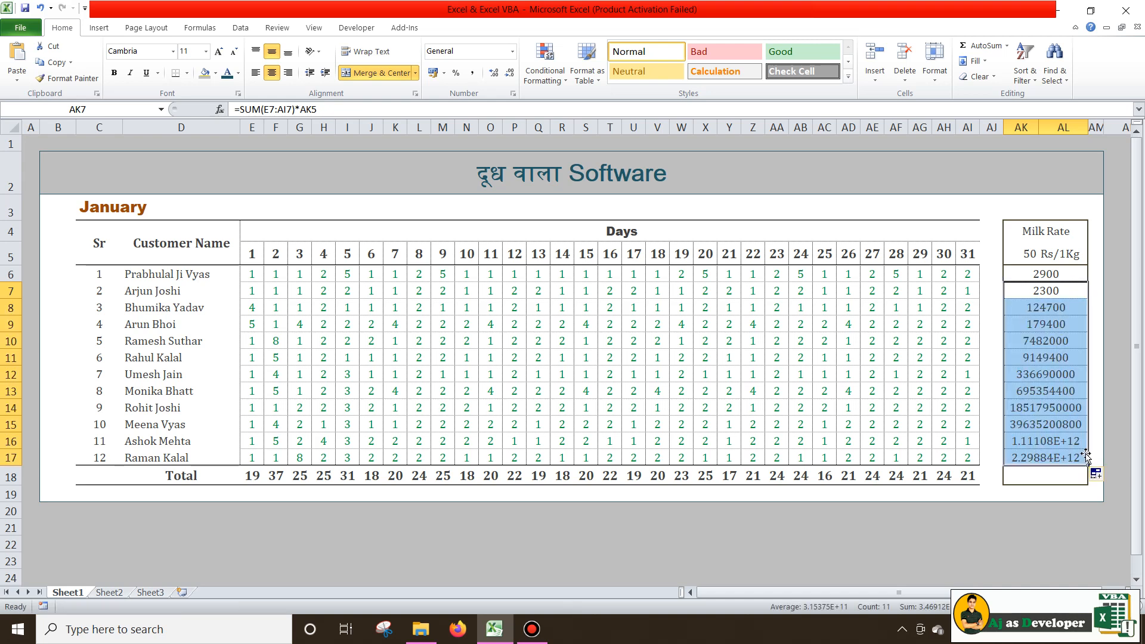
pyautogui.click(1054, 291)
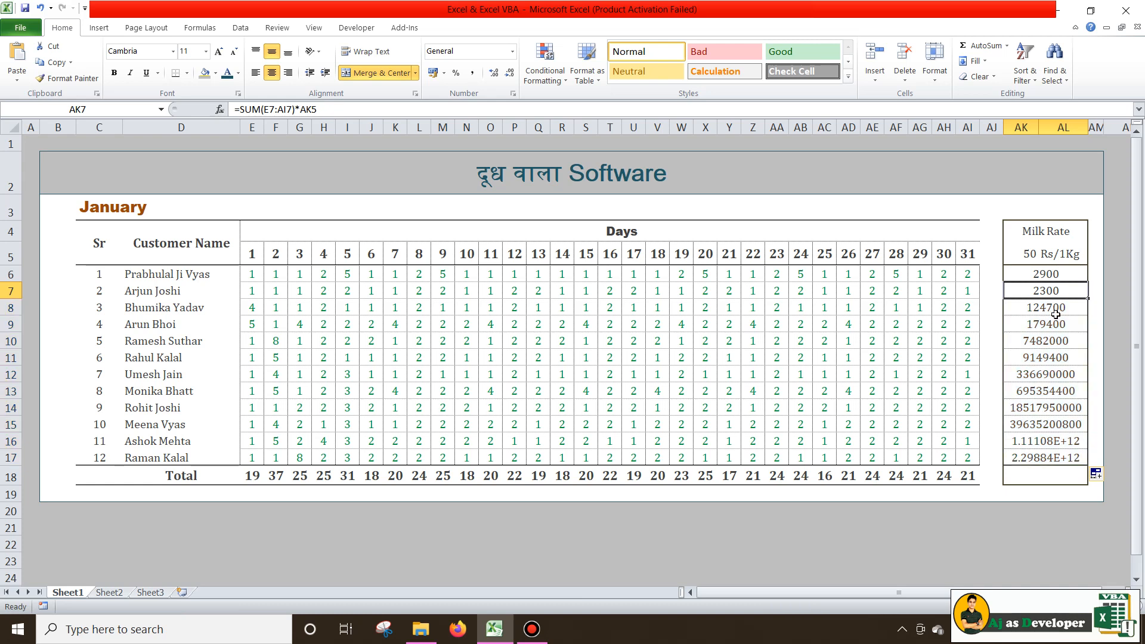
pyautogui.click(1054, 305)
pyautogui.click(1054, 323)
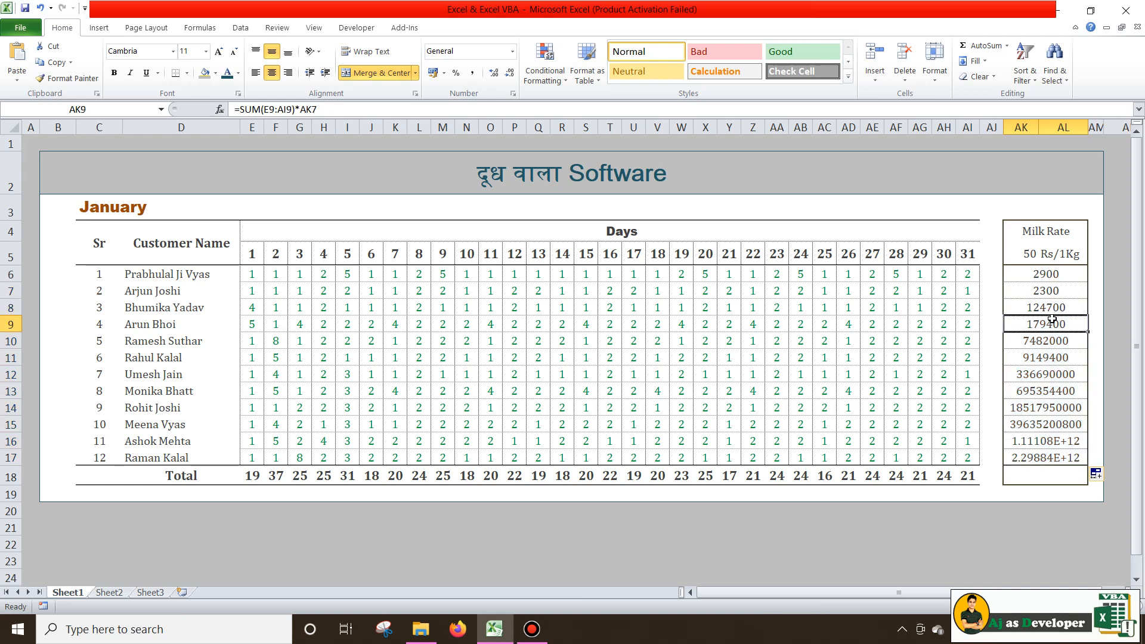
pyautogui.click(1054, 340)
pyautogui.click(1057, 363)
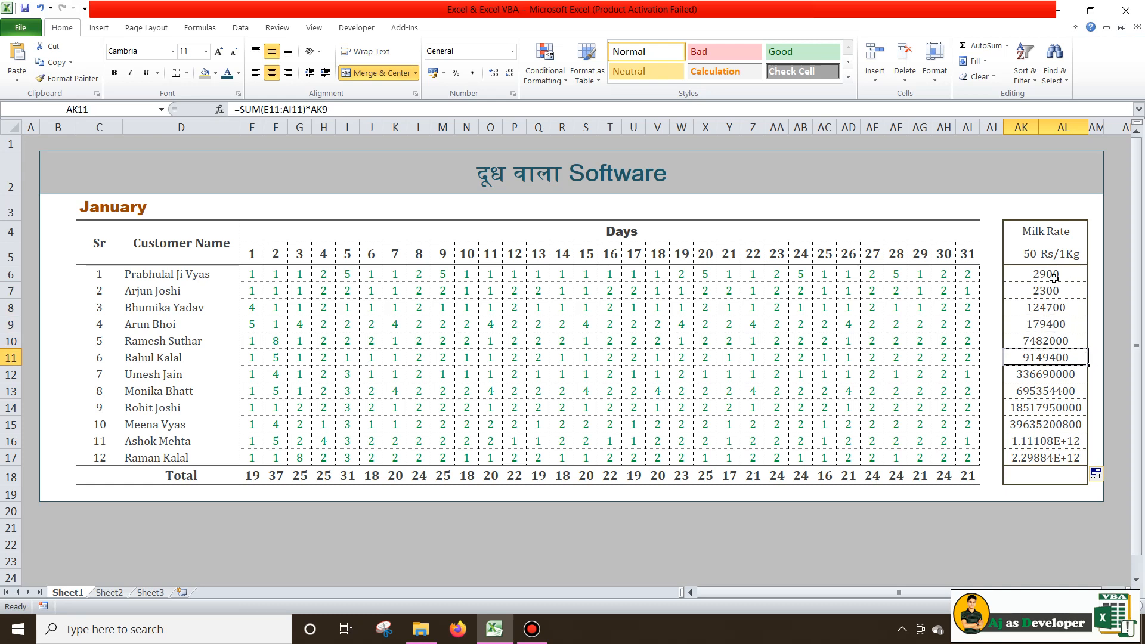
pyautogui.click(1045, 291)
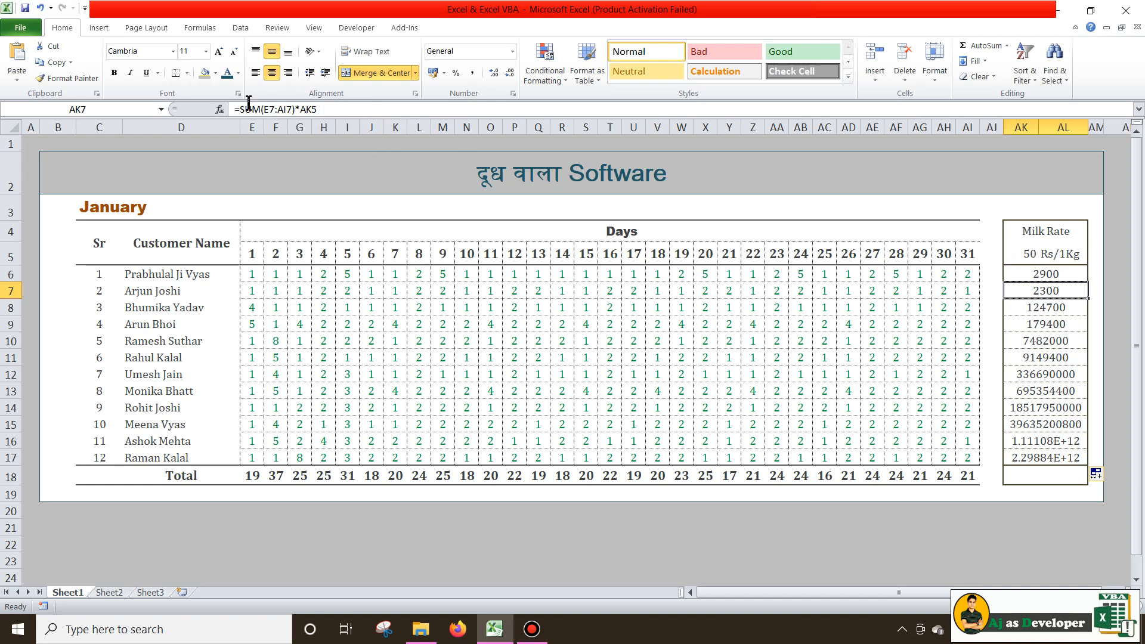
pyautogui.click(1023, 254)
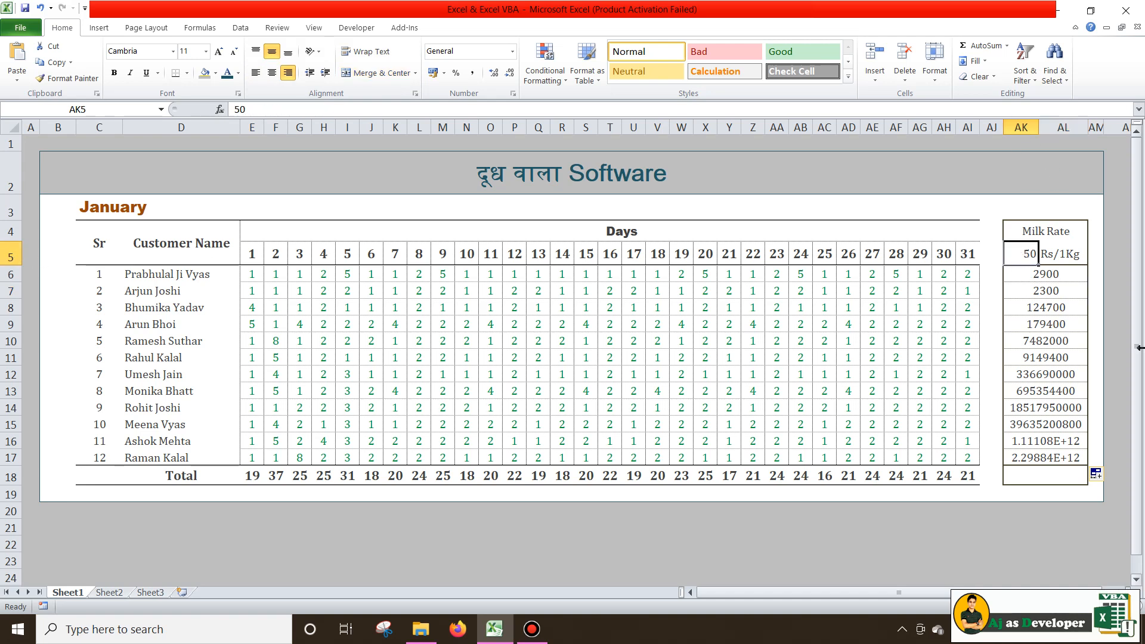
pyautogui.click(1056, 340)
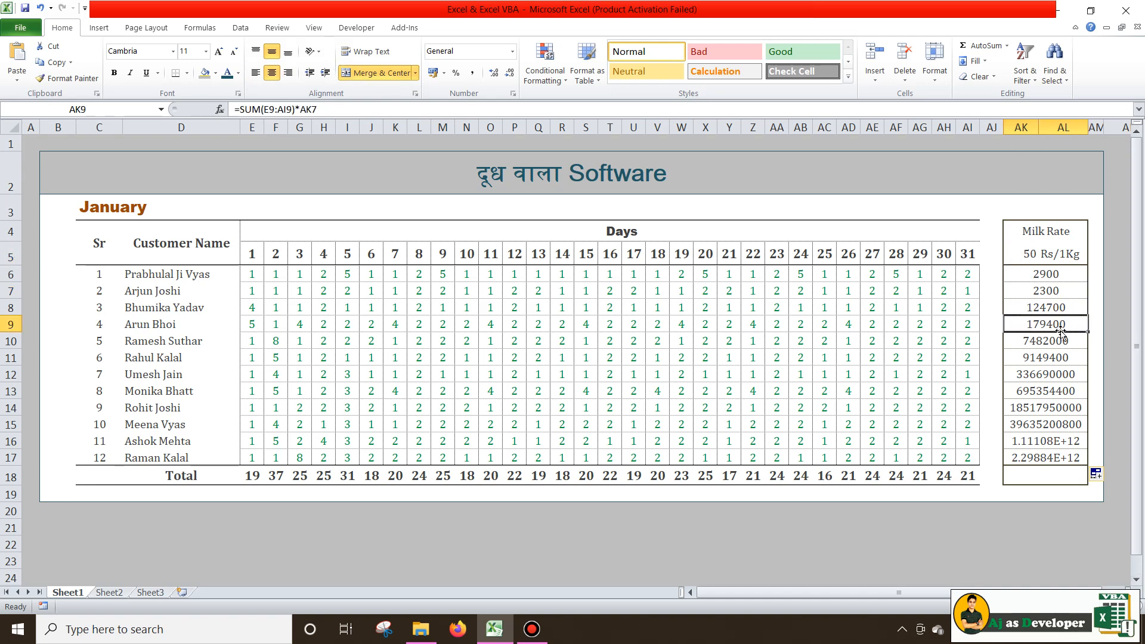
pyautogui.click(1058, 359)
pyautogui.click(1061, 376)
pyautogui.click(1062, 405)
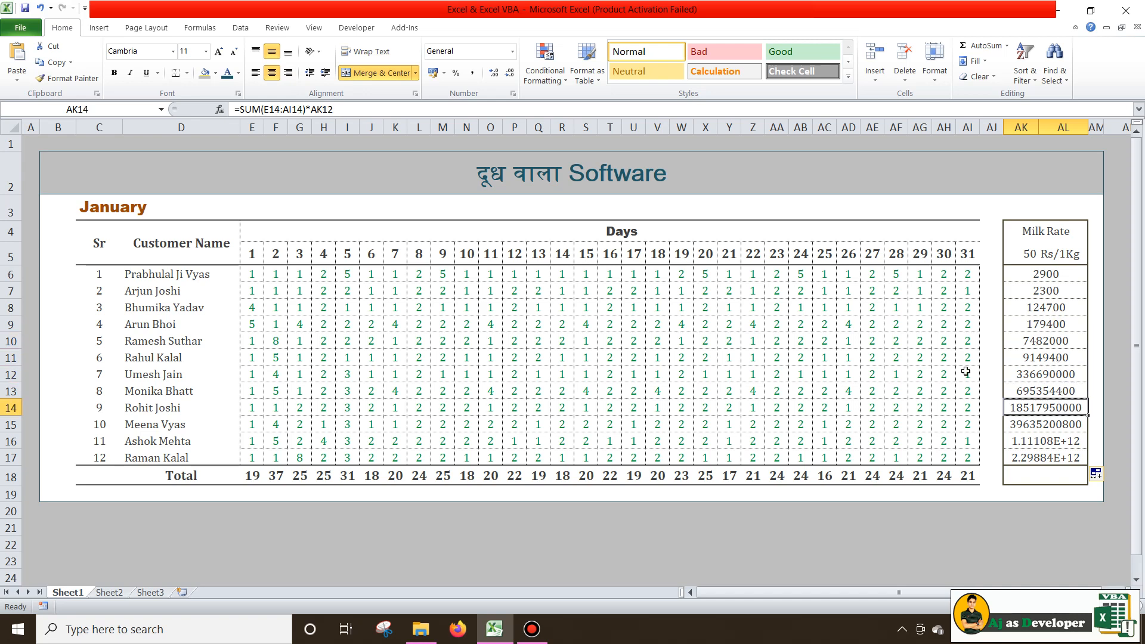
pyautogui.click(1061, 360)
pyautogui.press('Down')
pyautogui.press('Down')
pyautogui.press('Down')
pyautogui.click(1055, 289)
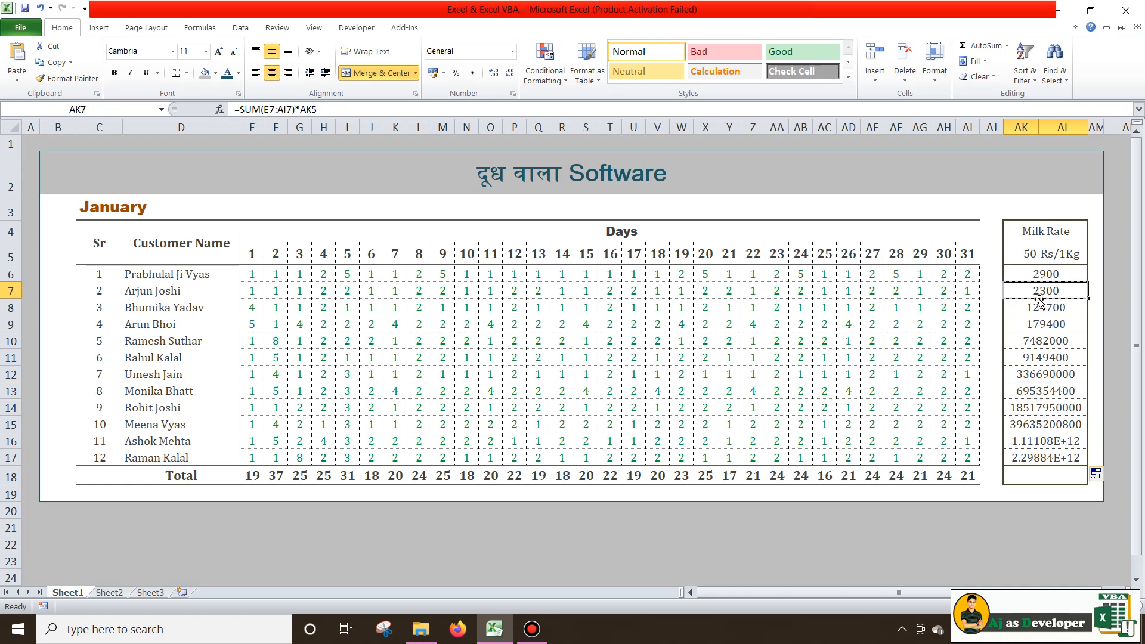
pyautogui.moveTo(1052, 307); pyautogui.dragTo(1053, 455)
pyautogui.press('Delete')
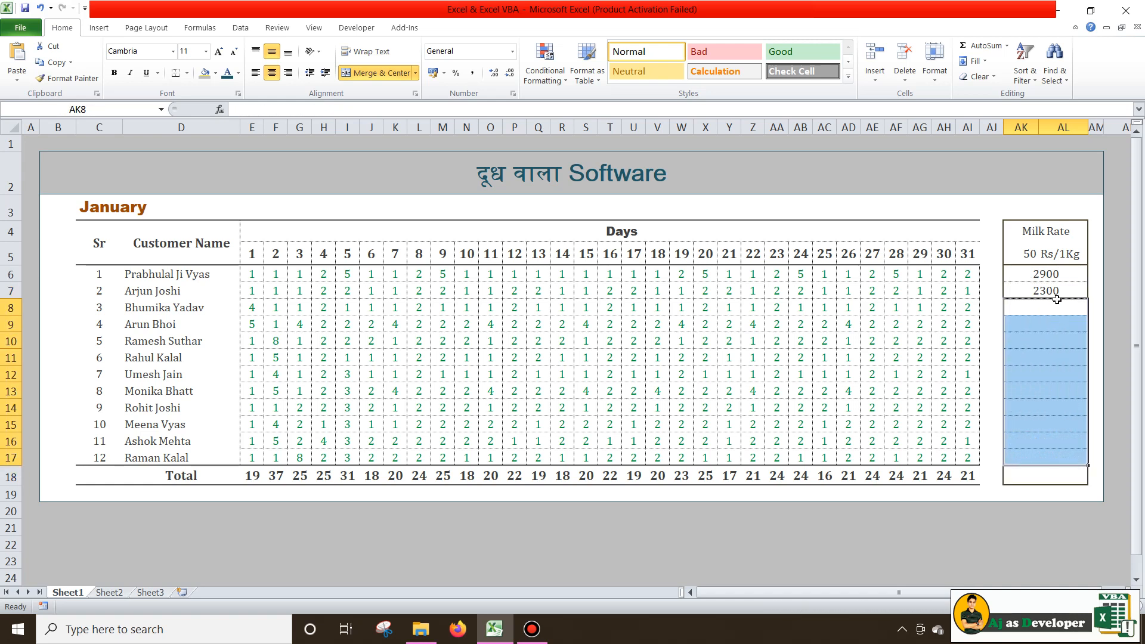
# Change the rate reference in AK6's formula to absolute $AK$5
pyautogui.click(1057, 294)
pyautogui.click(1059, 272)
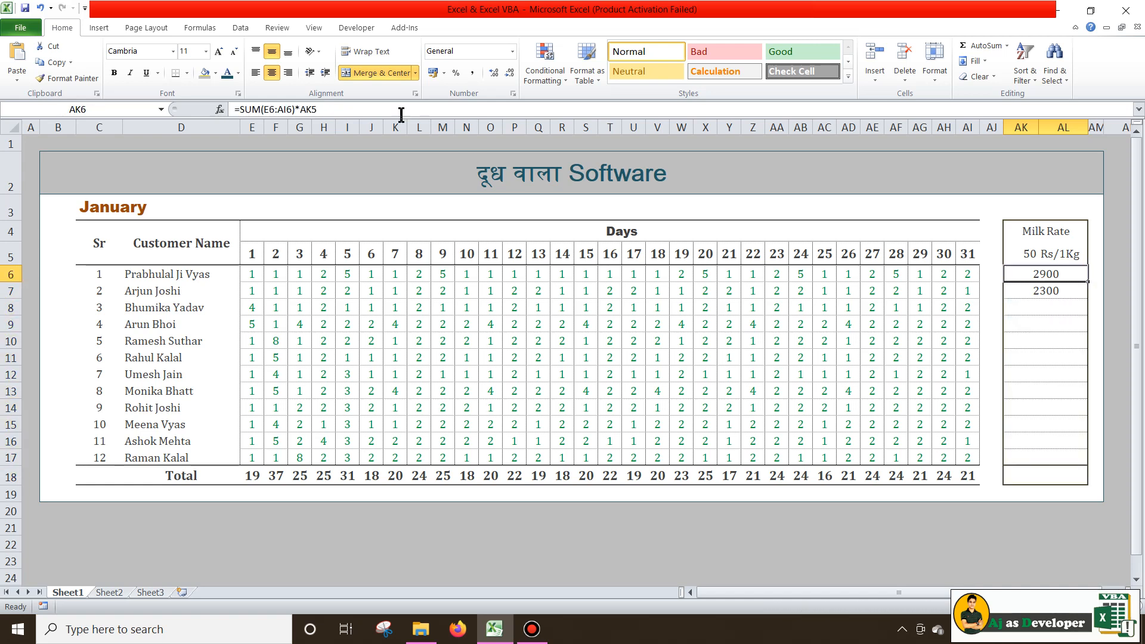
pyautogui.click(322, 109)
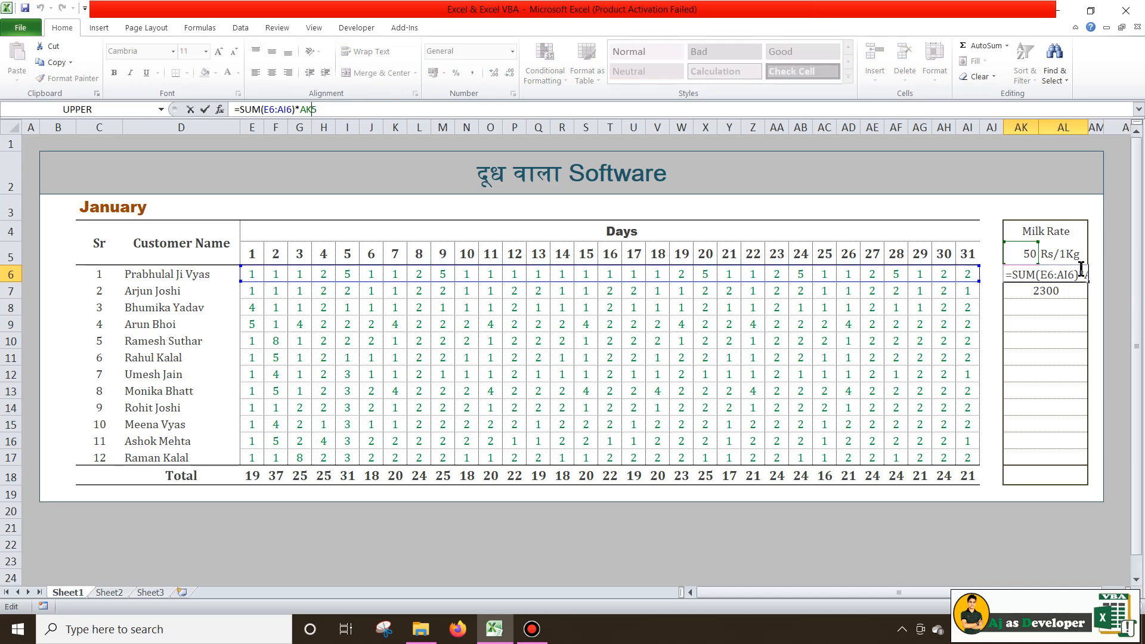
pyautogui.doubleClick(304, 109)
pyautogui.press('F4')
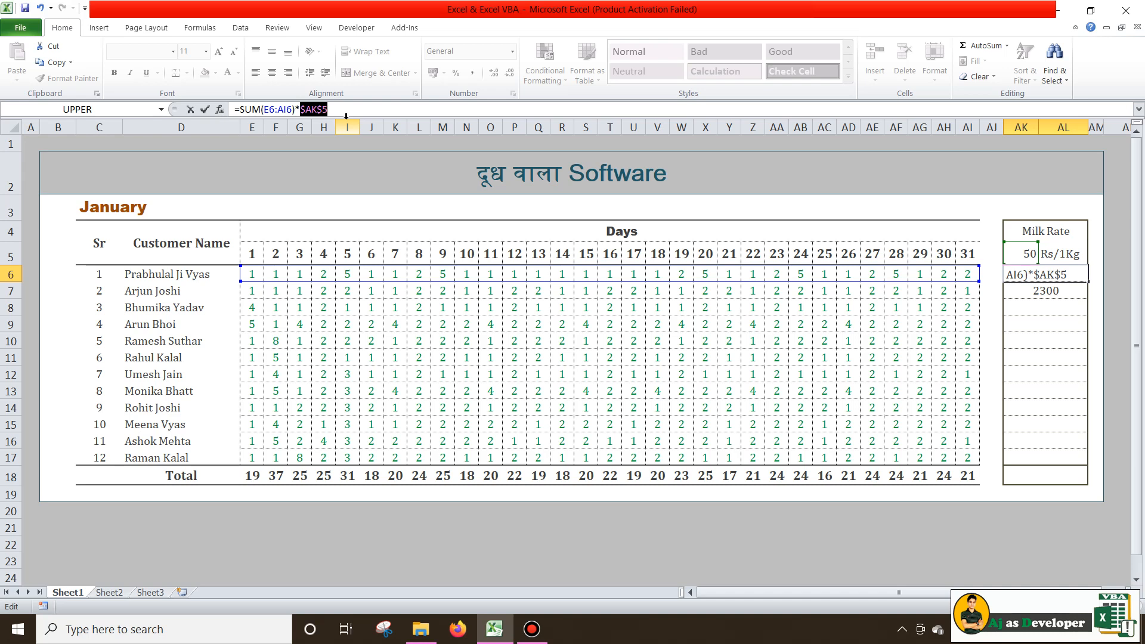
pyautogui.press('Return')
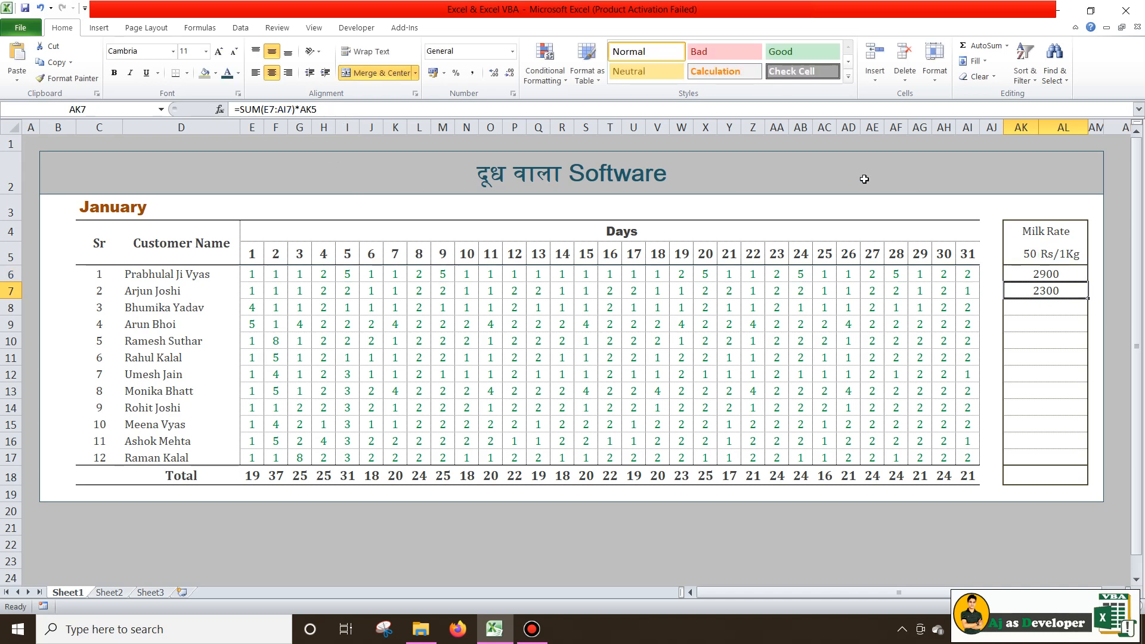
# Make AK7's rate reference $AK$5 and fill it down to AK17
pyautogui.click(314, 109)
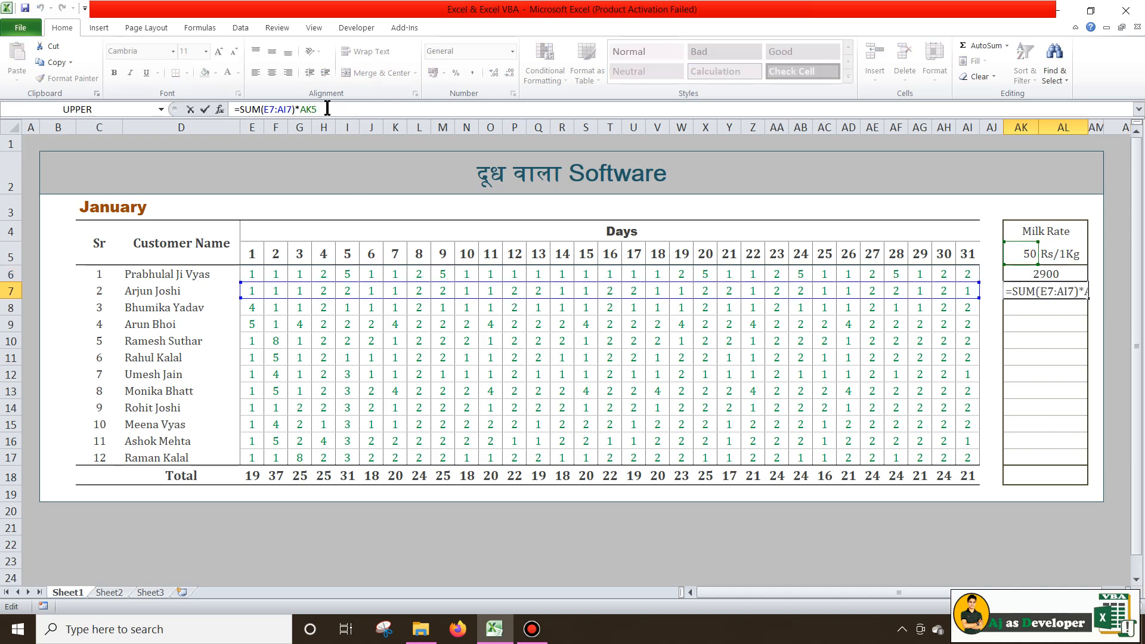
pyautogui.press('F4')
pyautogui.press('Return')
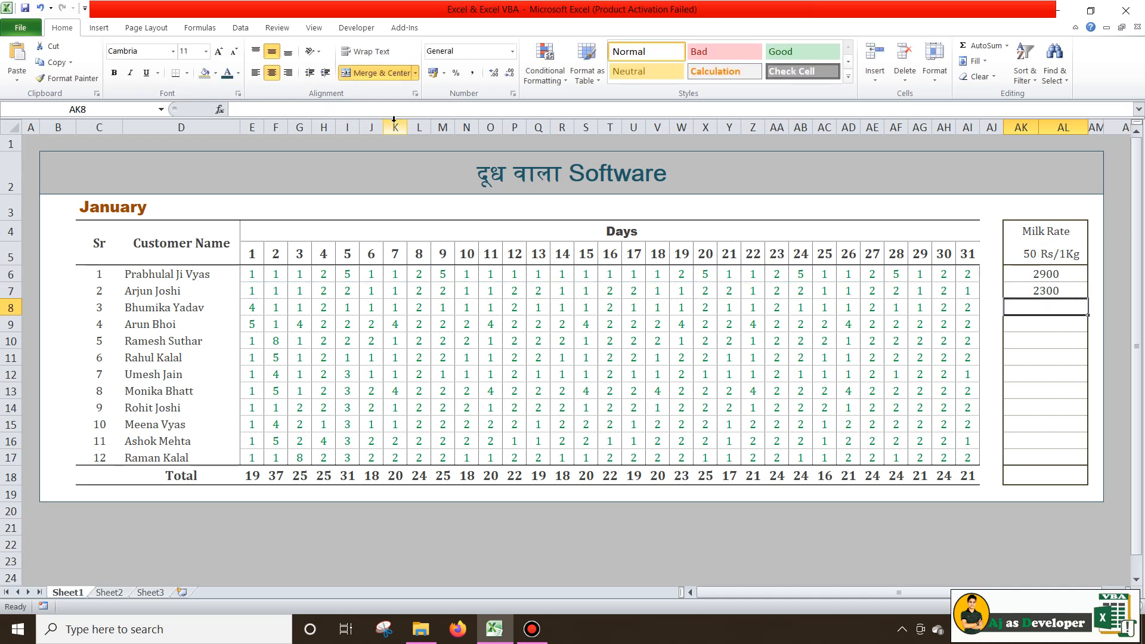
pyautogui.click(1073, 296)
pyautogui.moveTo(1087, 299); pyautogui.dragTo(1086, 465)
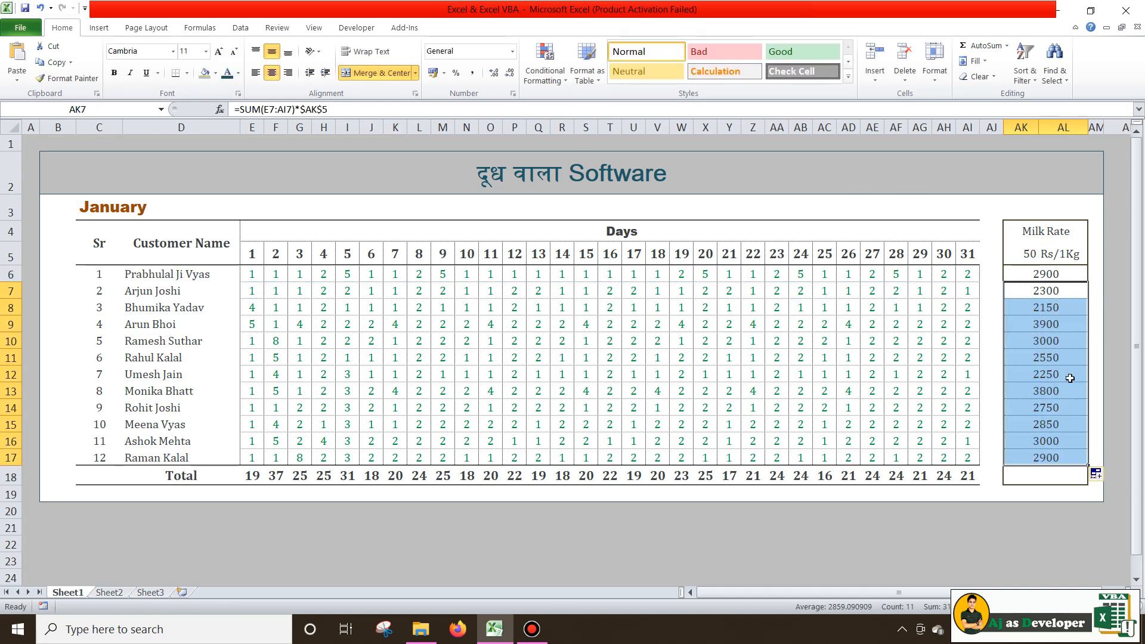
# Inspect the filled amount formulas in AK7, AK8, AK9 and AK13
pyautogui.click(1060, 293)
pyautogui.click(1053, 335)
pyautogui.click(1048, 383)
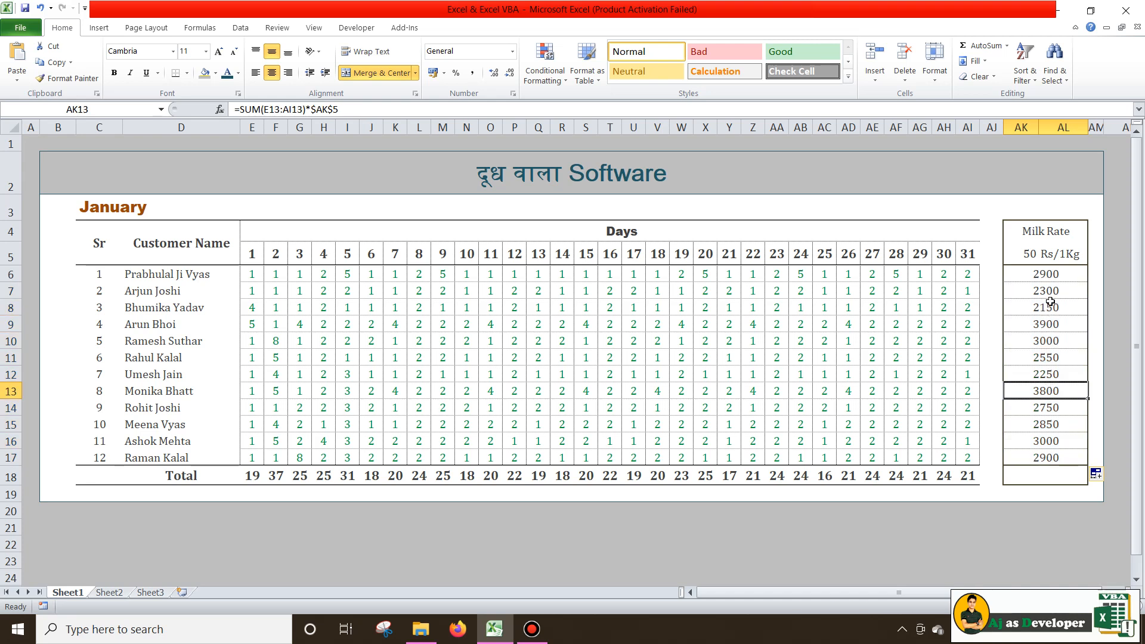
pyautogui.click(1056, 307)
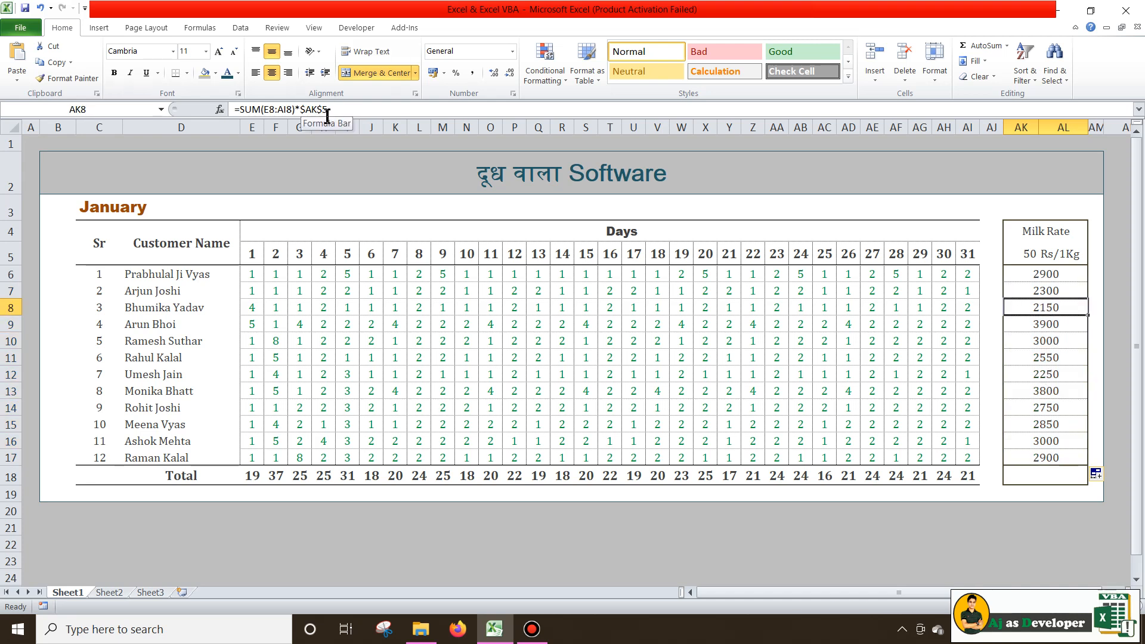
pyautogui.doubleClick(1071, 307)
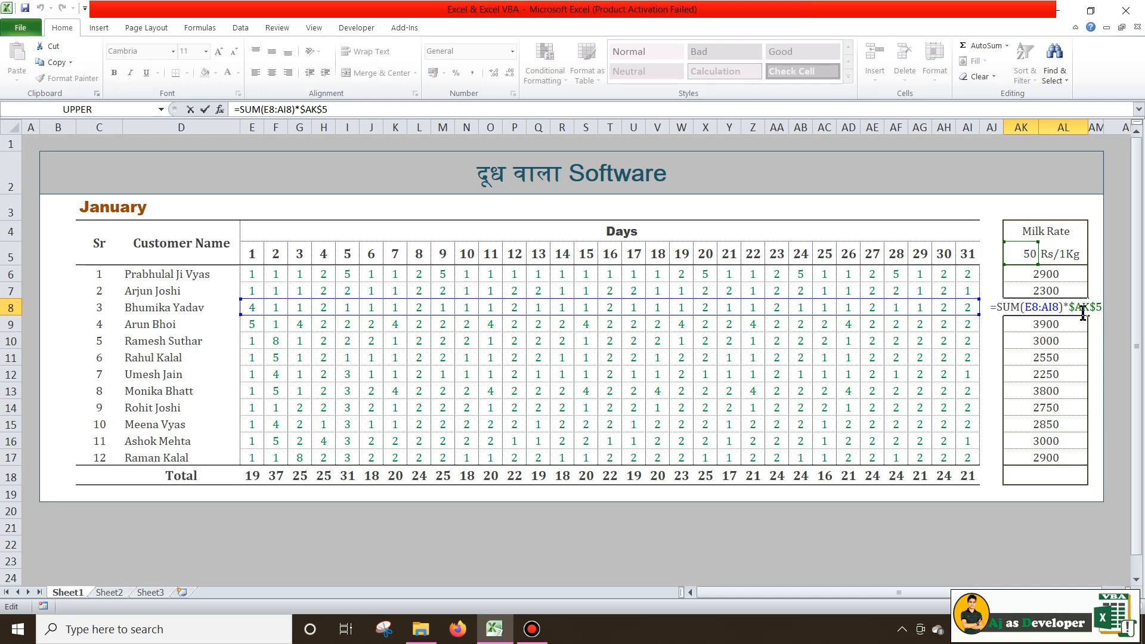
pyautogui.press('Return')
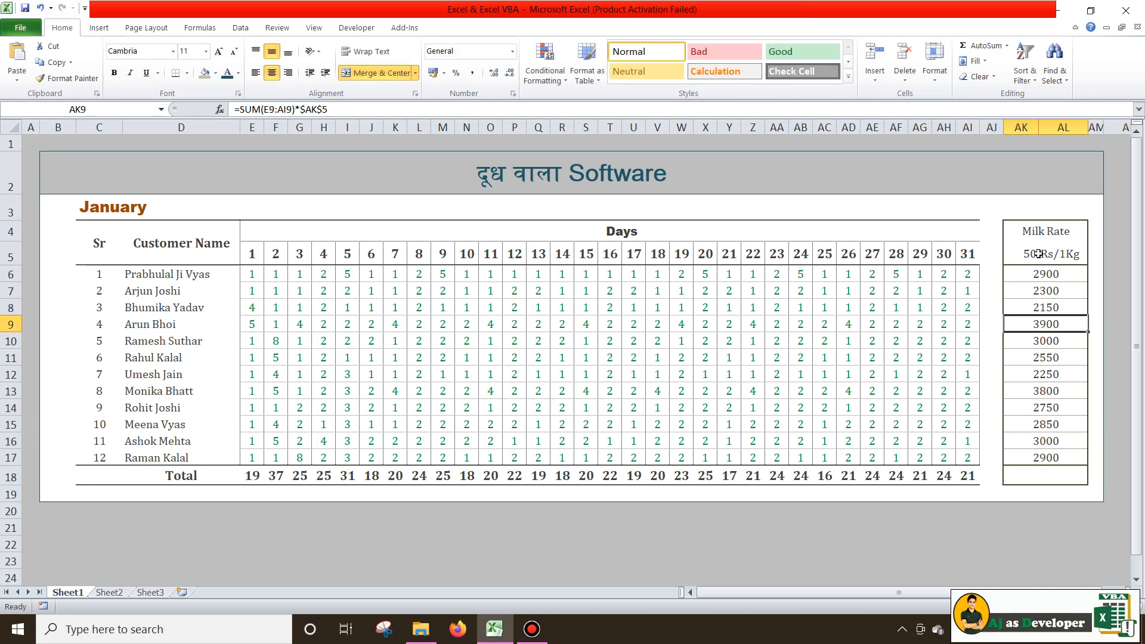
pyautogui.doubleClick(1052, 322)
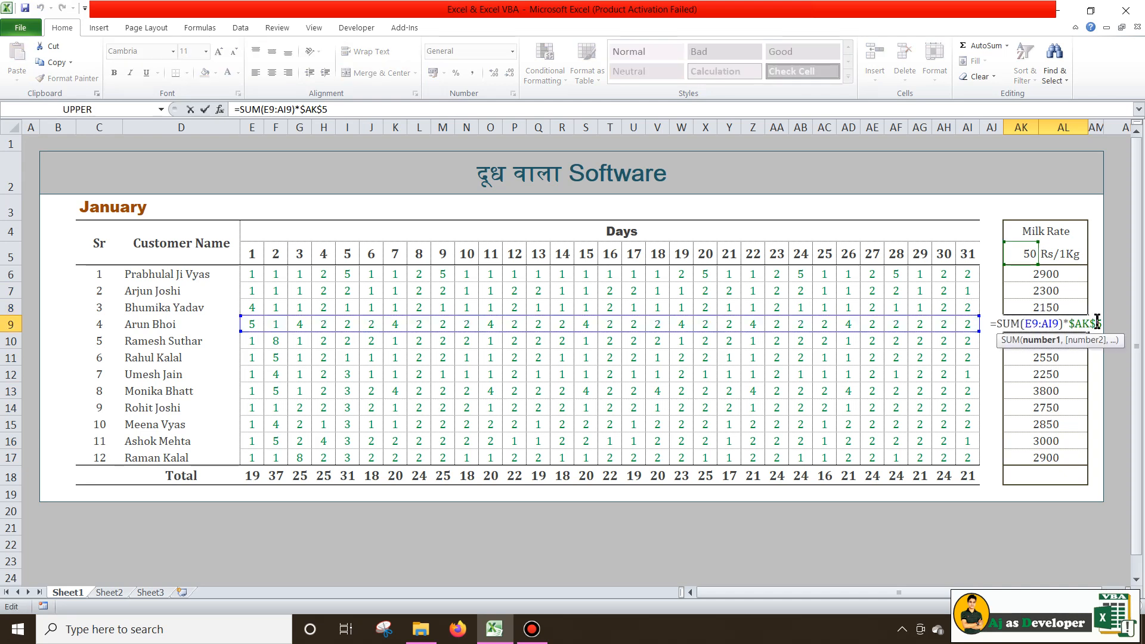
pyautogui.press('Return')
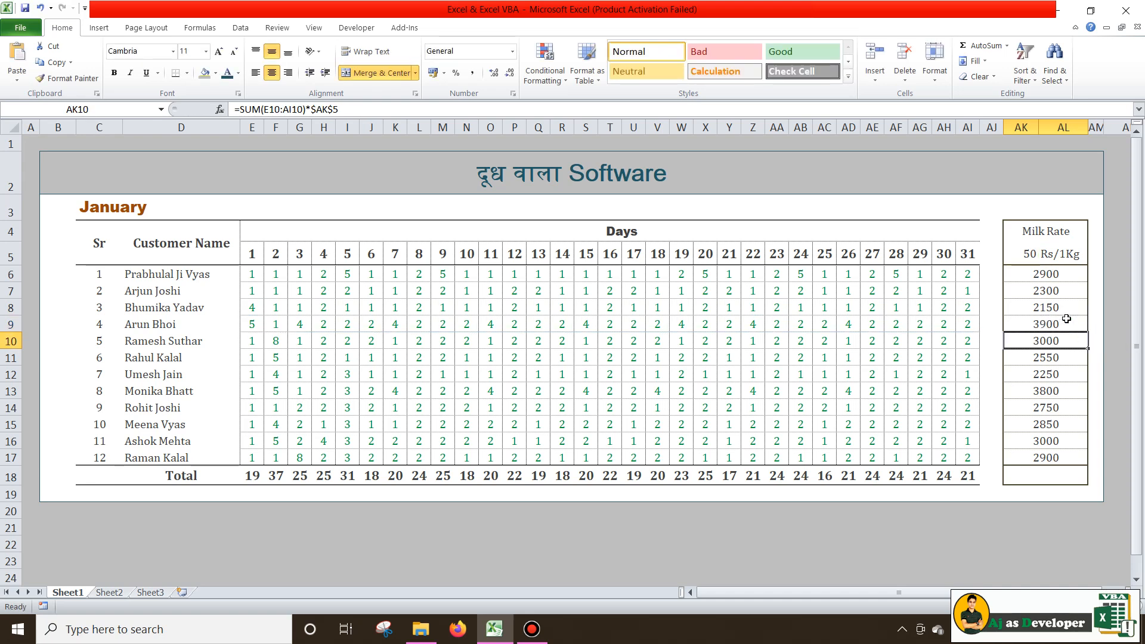
# Undo back to the relative-reference amounts and show AK8 multiplying by AK6
pyautogui.hotkey('ctrl', 'z')
pyautogui.hotkey('ctrl', 'z')
pyautogui.hotkey('ctrl', 'z')
pyautogui.hotkey('ctrl', 'z')
pyautogui.hotkey('ctrl', 'z')
pyautogui.hotkey('ctrl', 'z')
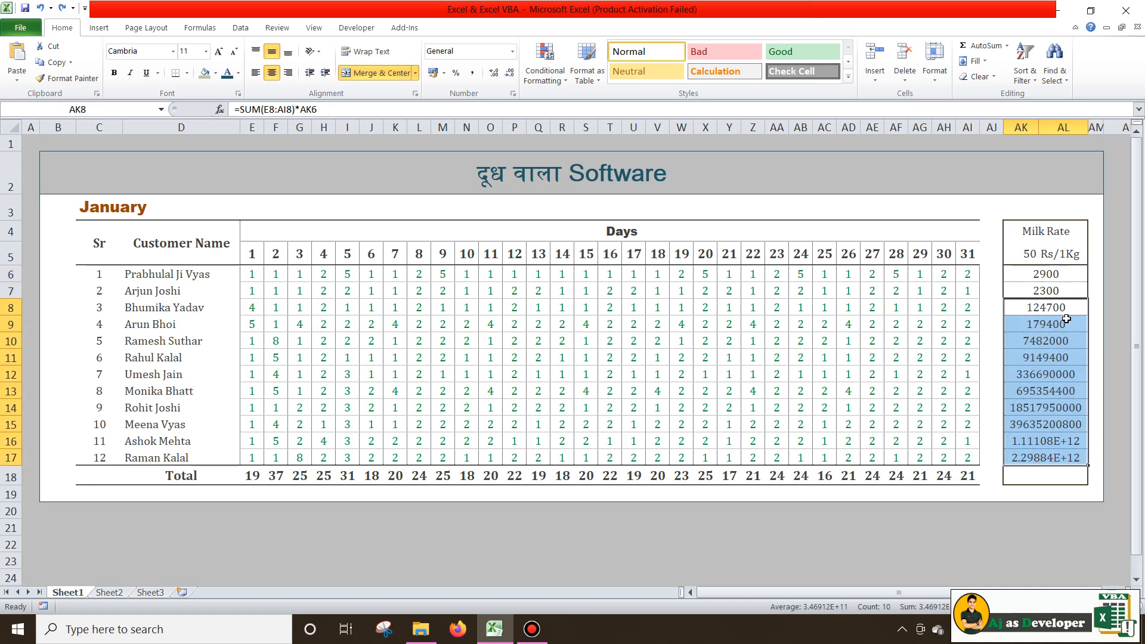
pyautogui.click(1064, 312)
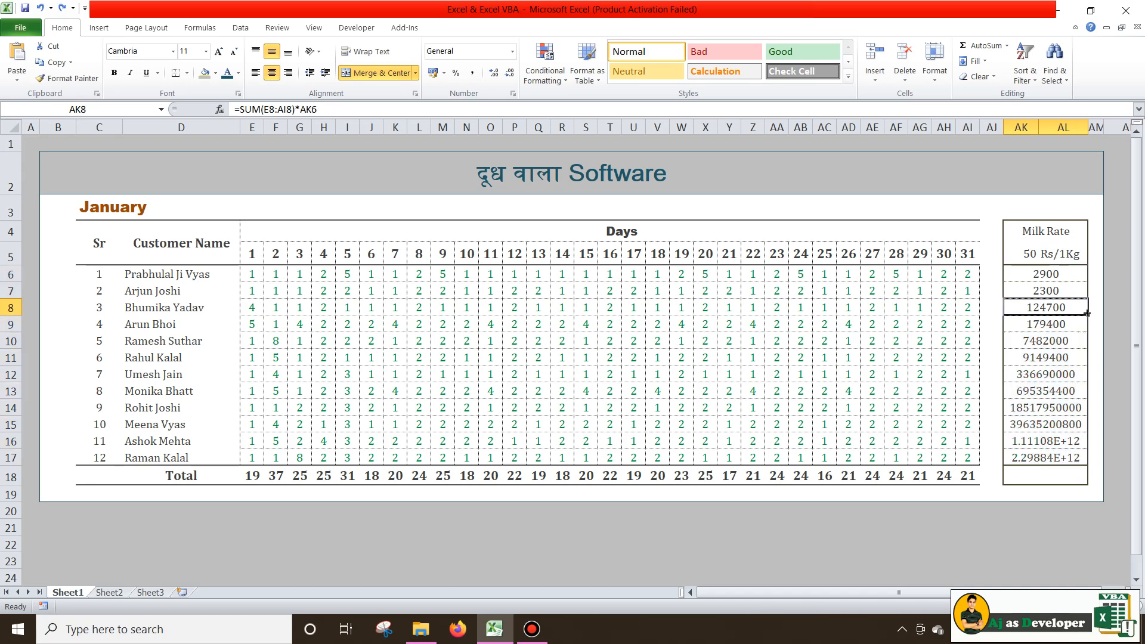
pyautogui.doubleClick(1068, 307)
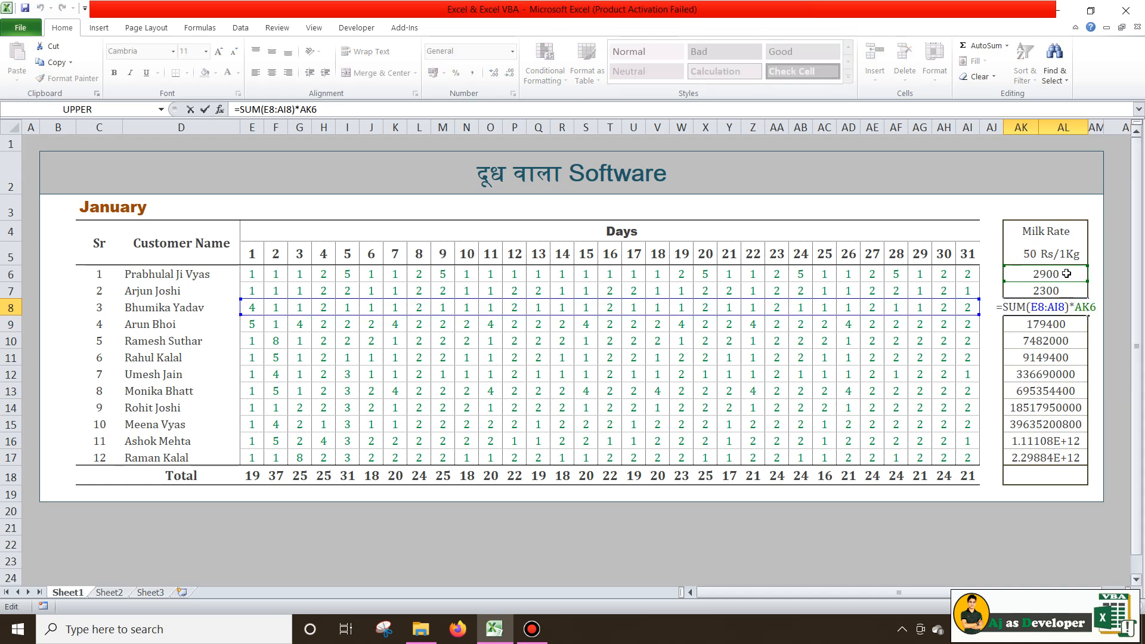
# Show AK11's shifted rate reference and dismiss the merged-cells warning
pyautogui.click(1049, 358)
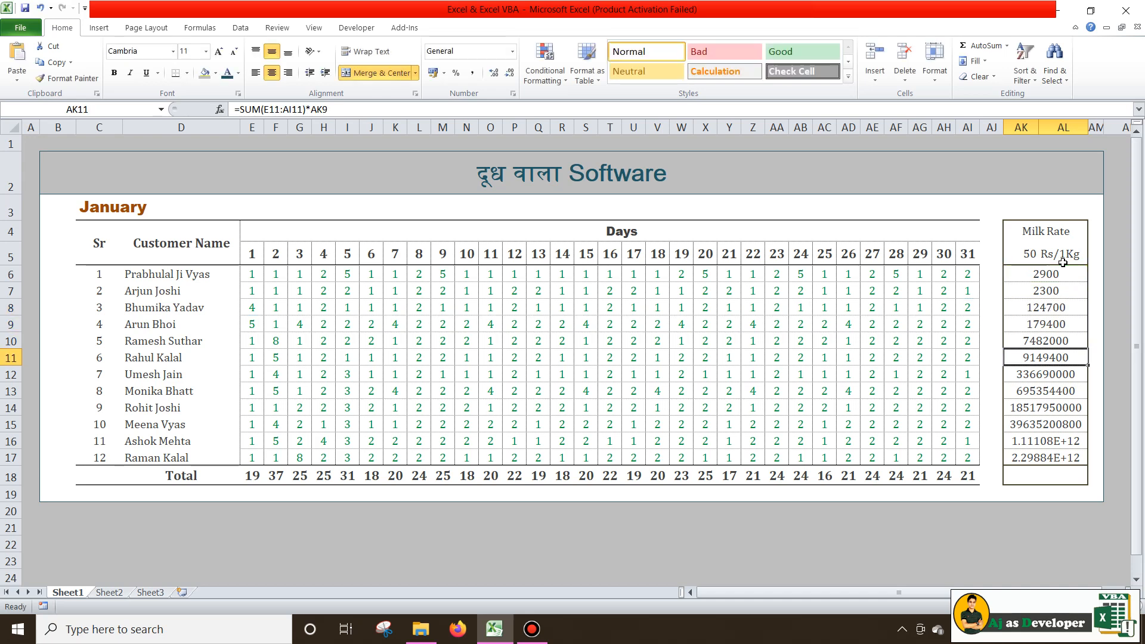
pyautogui.doubleClick(1057, 360)
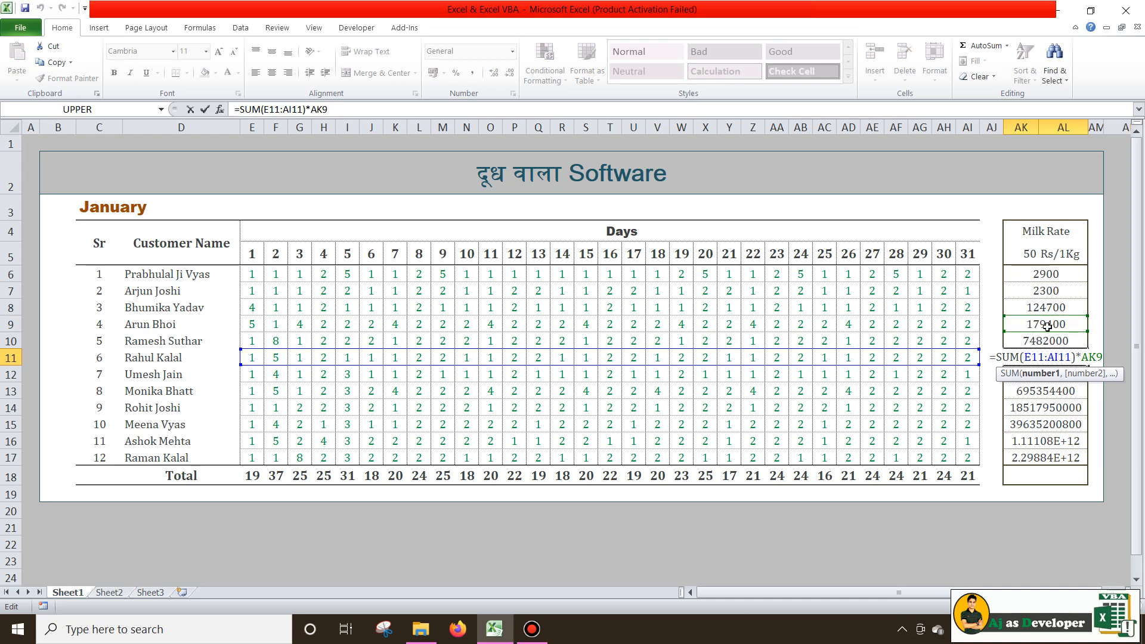
pyautogui.press('Return')
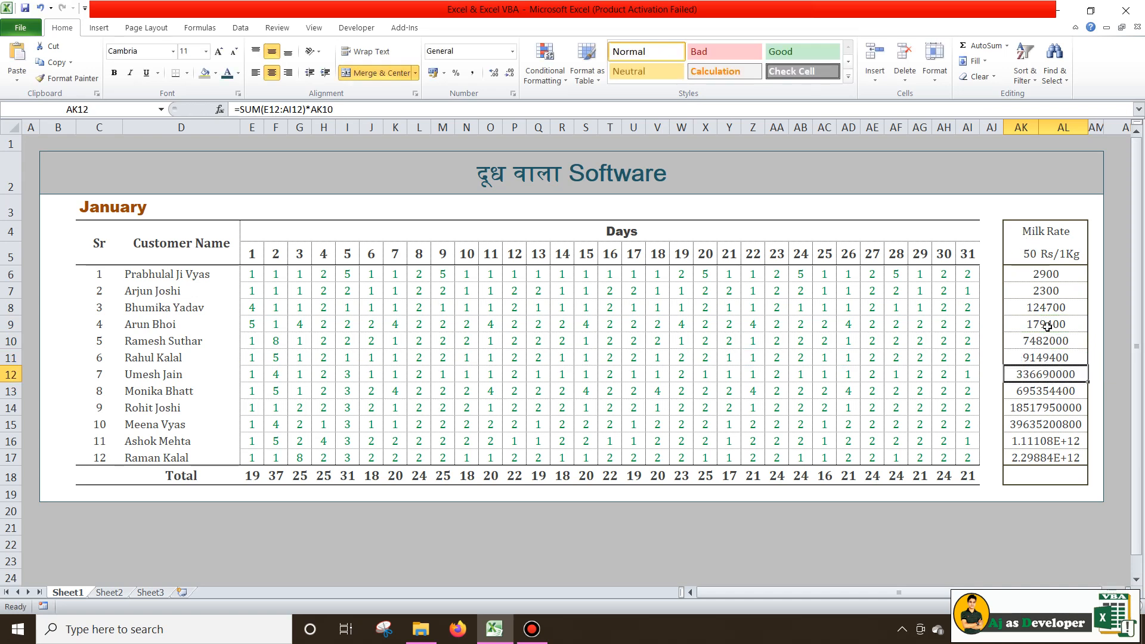
pyautogui.hotkey('ctrl', 'd')
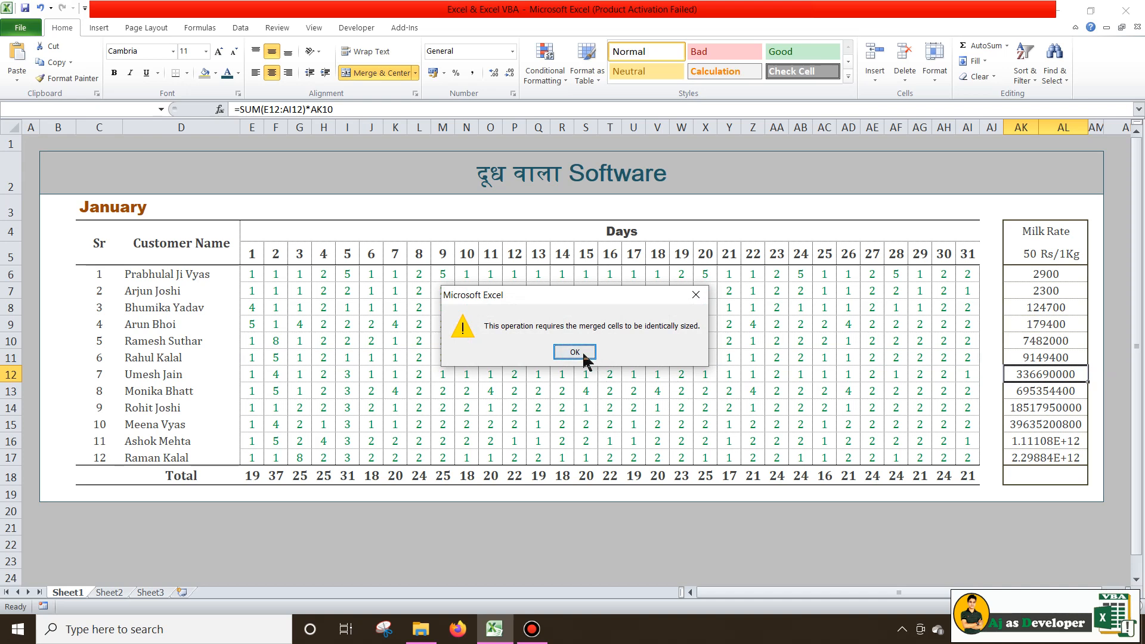
pyautogui.click(574, 352)
# Lock AK7's rate as $AK$5 and fill it down through AK17
pyautogui.click(1070, 293)
pyautogui.click(310, 109)
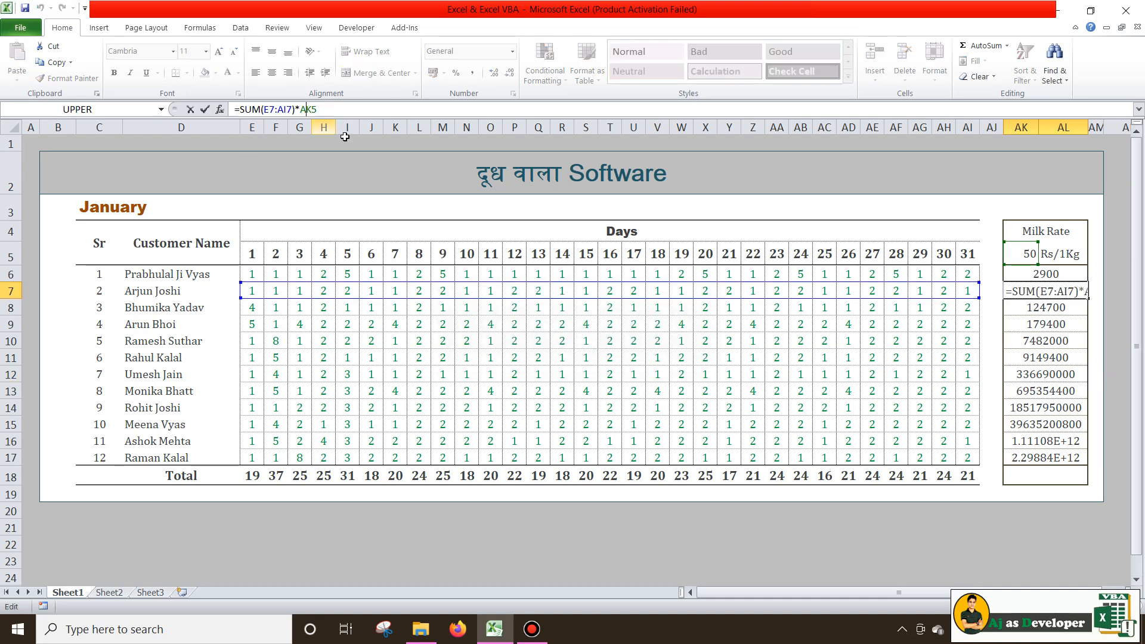
pyautogui.press('F4')
pyautogui.press('Return')
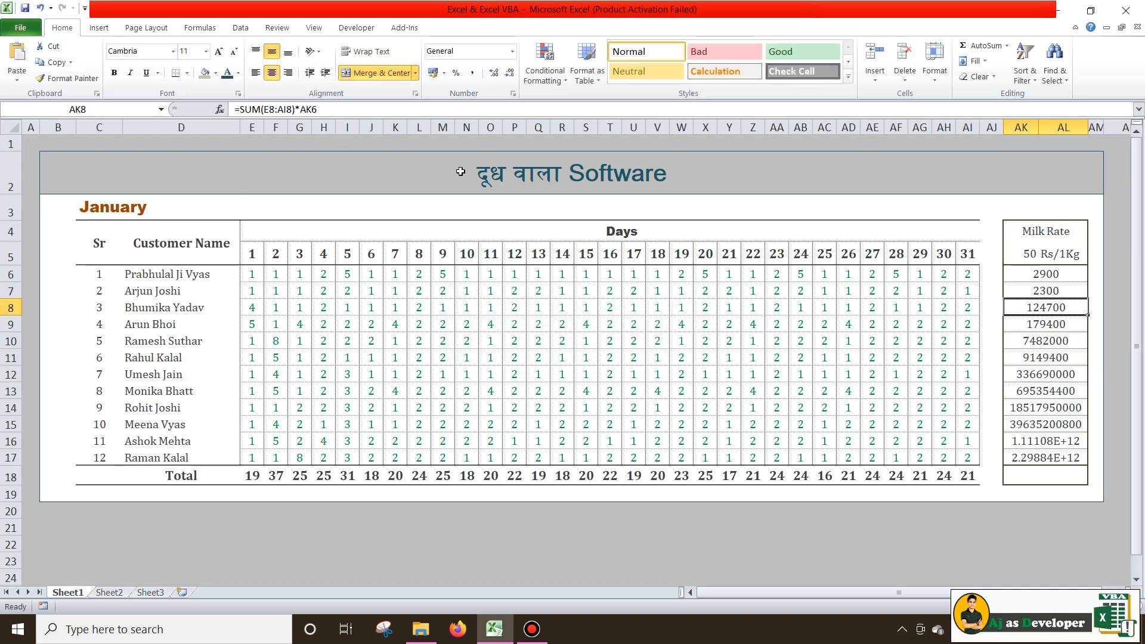
pyautogui.click(1064, 287)
pyautogui.moveTo(1088, 298); pyautogui.dragTo(1088, 460)
pyautogui.click(1040, 268)
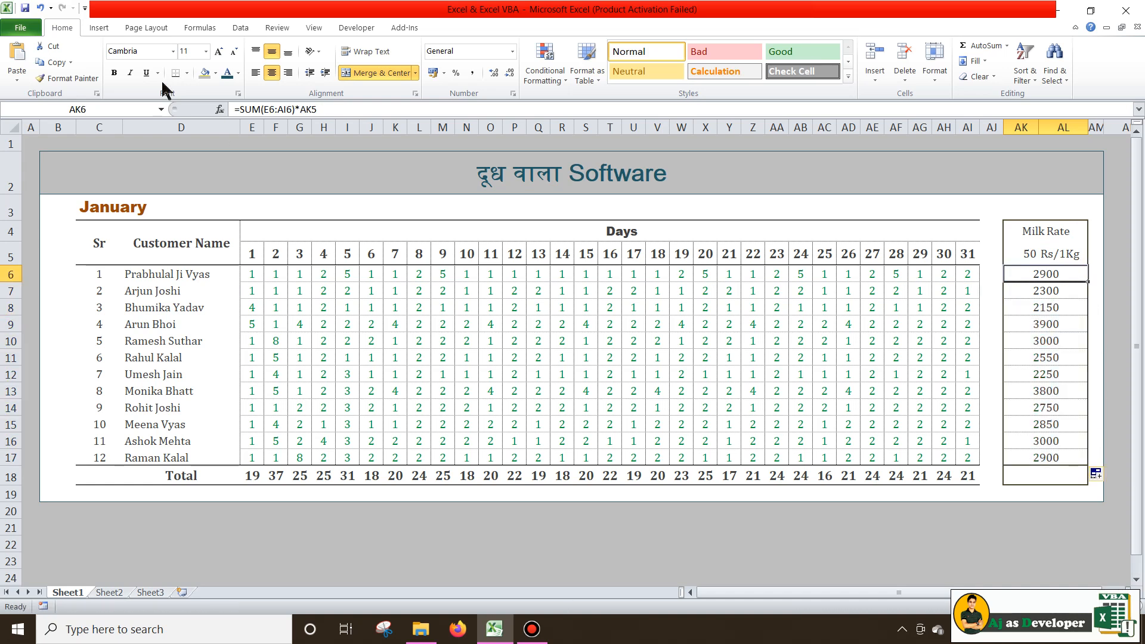
pyautogui.click(334, 109)
# Make the AK5 rate reference absolute in AK6's amount formula, then check the amount formulas down to AK17
pyautogui.press('F4')
pyautogui.press('Return')
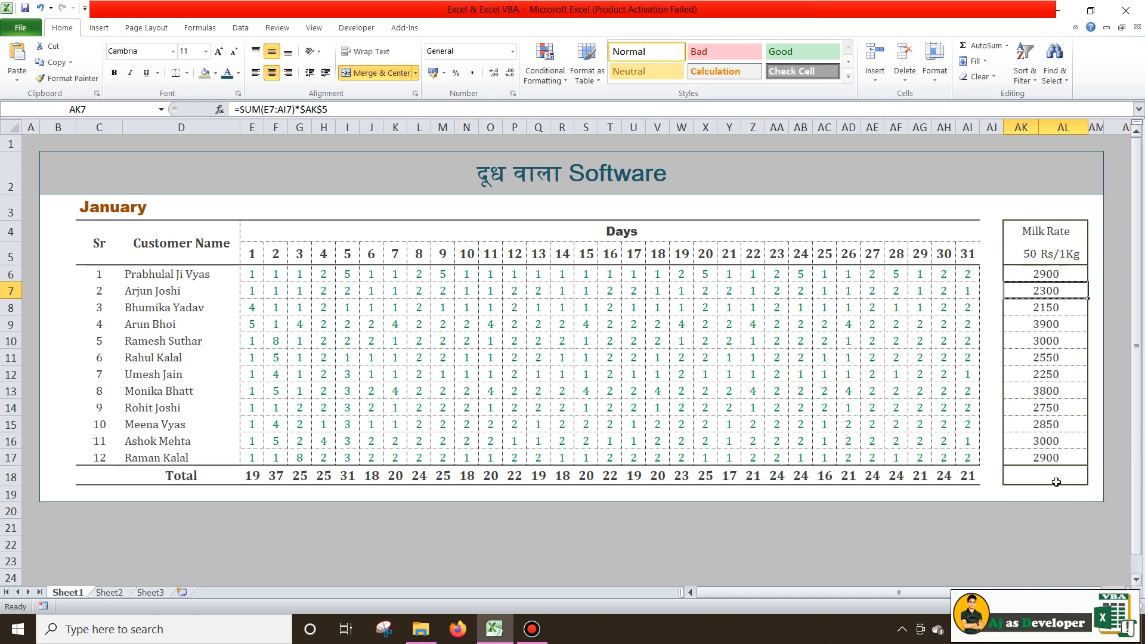
pyautogui.click(1054, 273)
pyautogui.click(1053, 297)
pyautogui.click(1055, 323)
pyautogui.click(1054, 357)
pyautogui.click(1048, 407)
pyautogui.click(1047, 436)
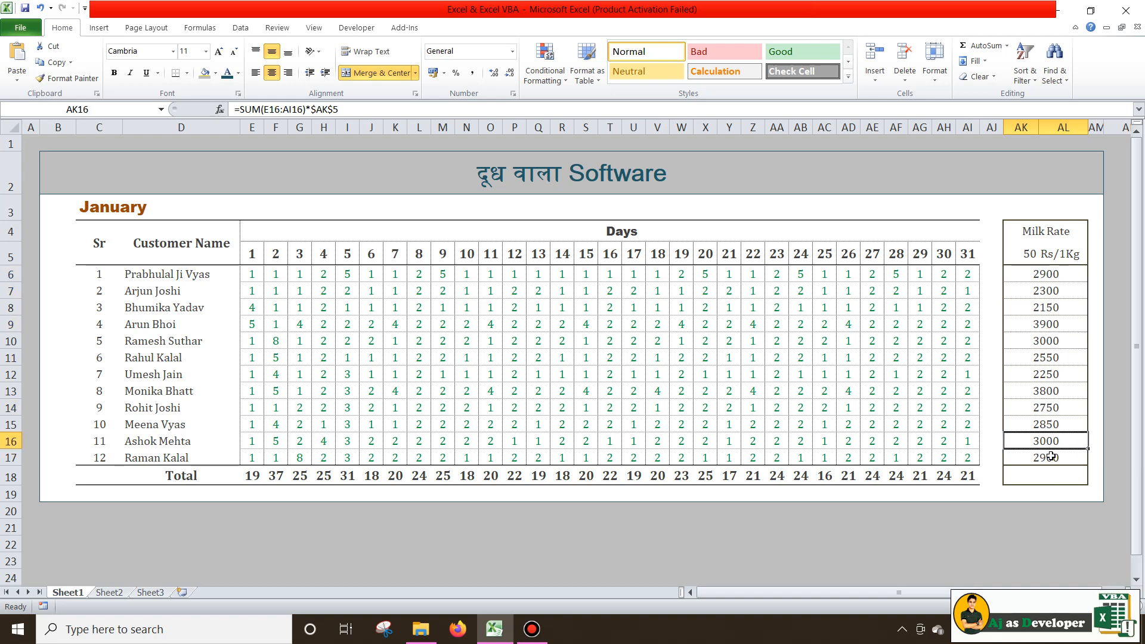
pyautogui.click(1049, 456)
# Test recalculation by changing the AK5 rate to 51, then restore it to 50
pyautogui.click(1027, 254)
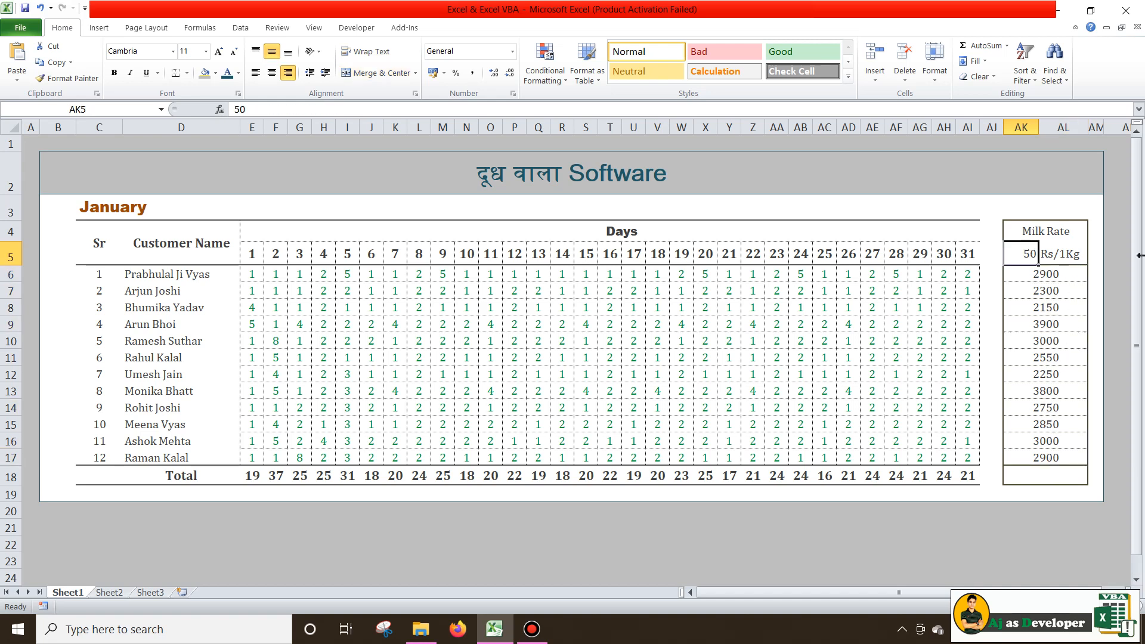
pyautogui.write('51')
pyautogui.press('Return')
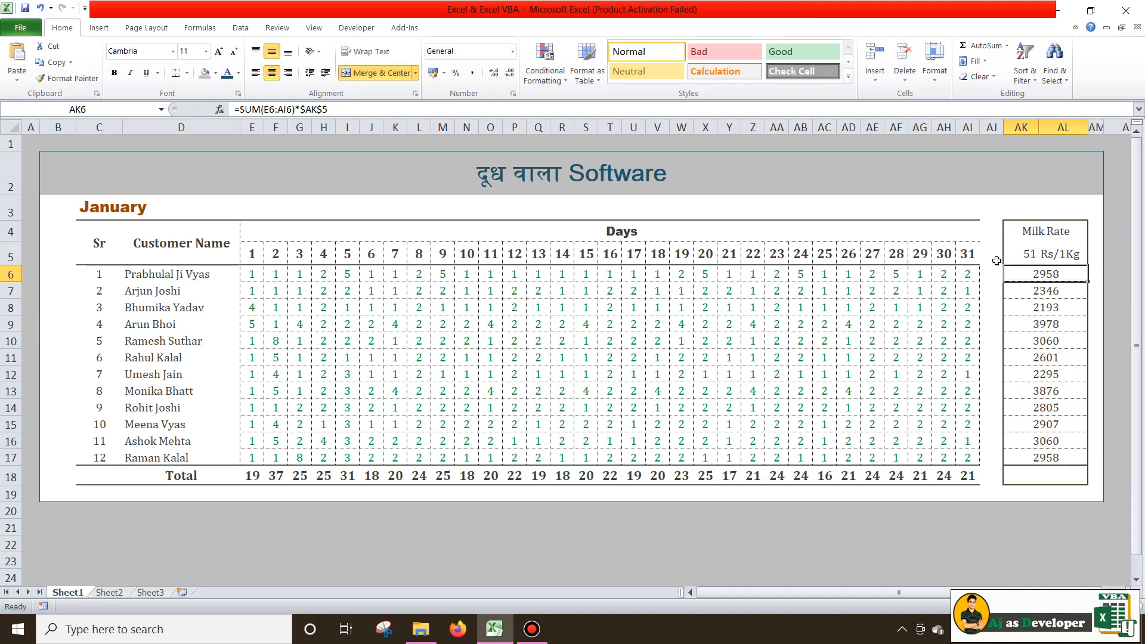
pyautogui.click(1027, 253)
pyautogui.write('50')
pyautogui.press('Return')
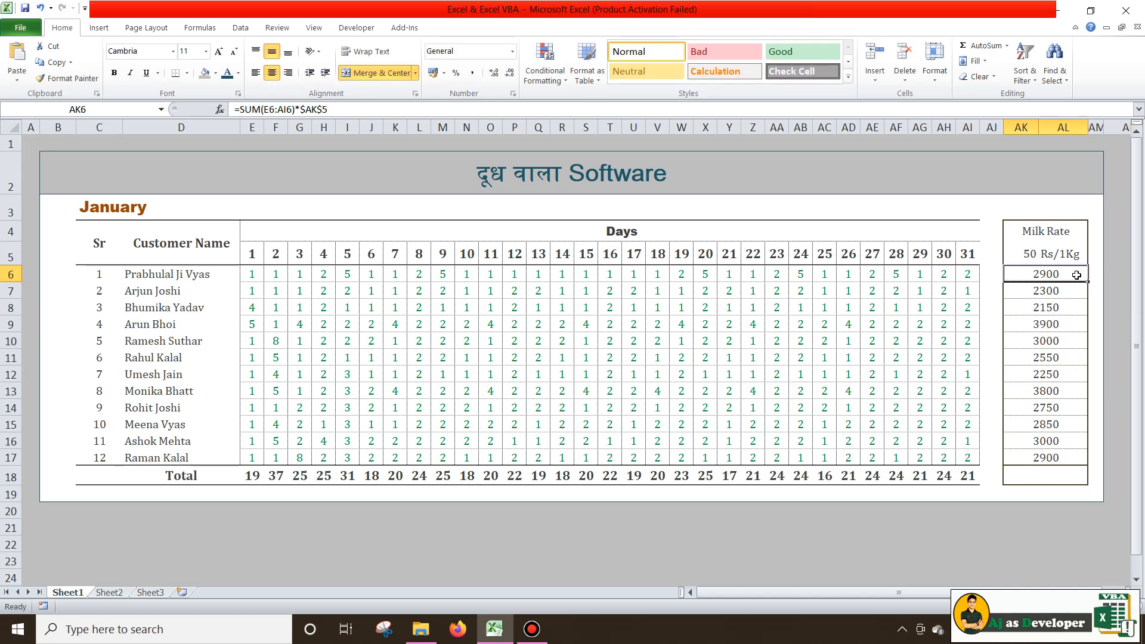
pyautogui.click(1020, 253)
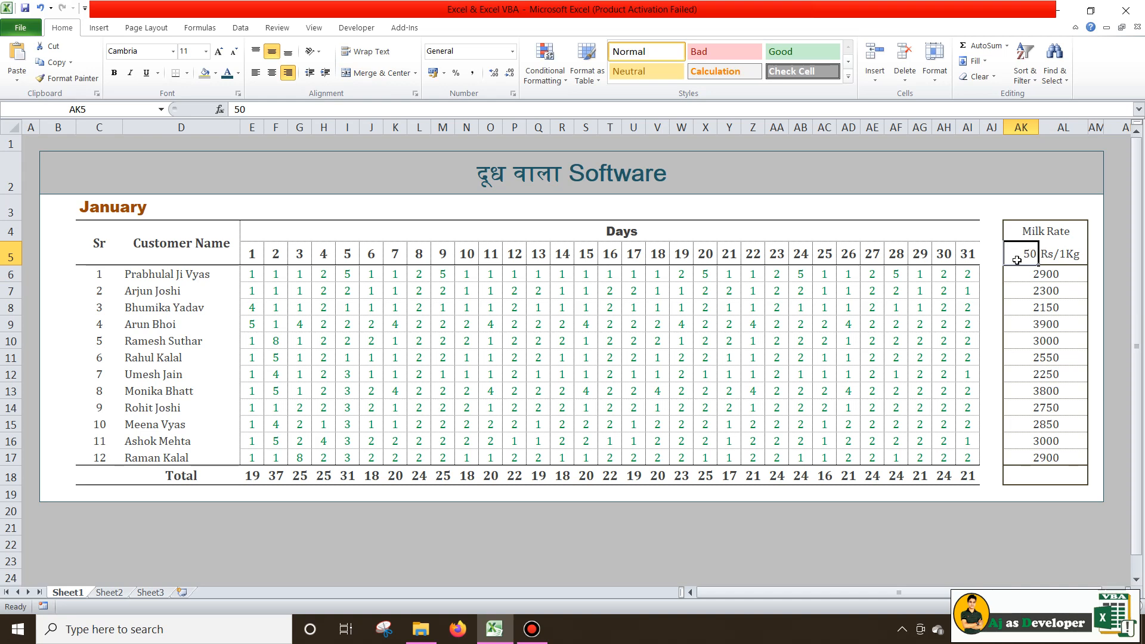
pyautogui.moveTo(1056, 273); pyautogui.dragTo(1053, 456)
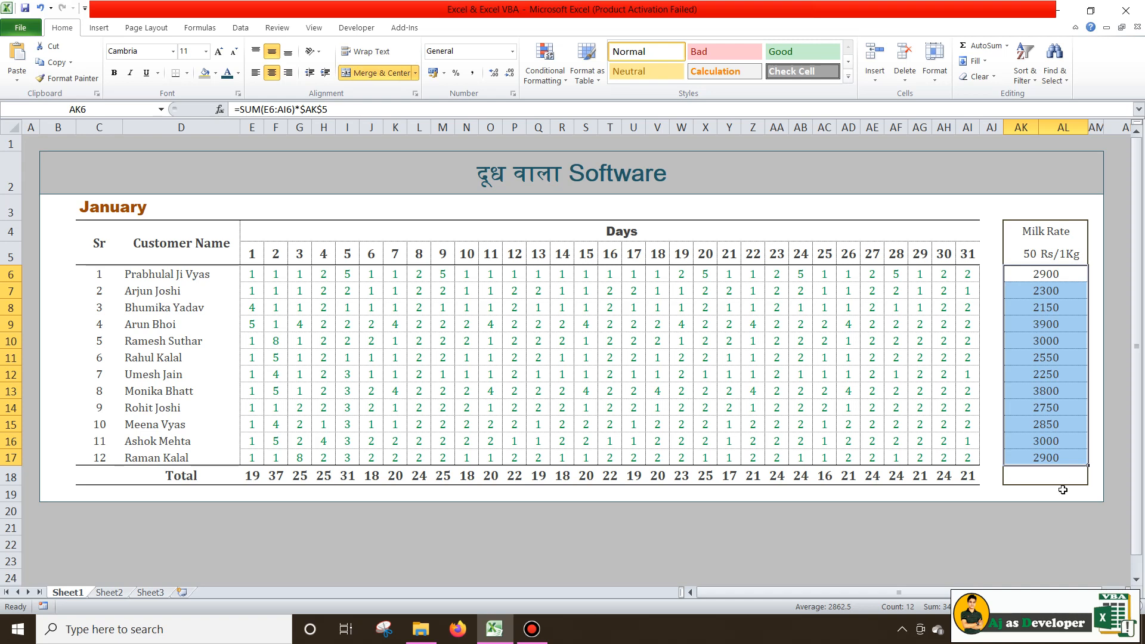
pyautogui.click(1045, 477)
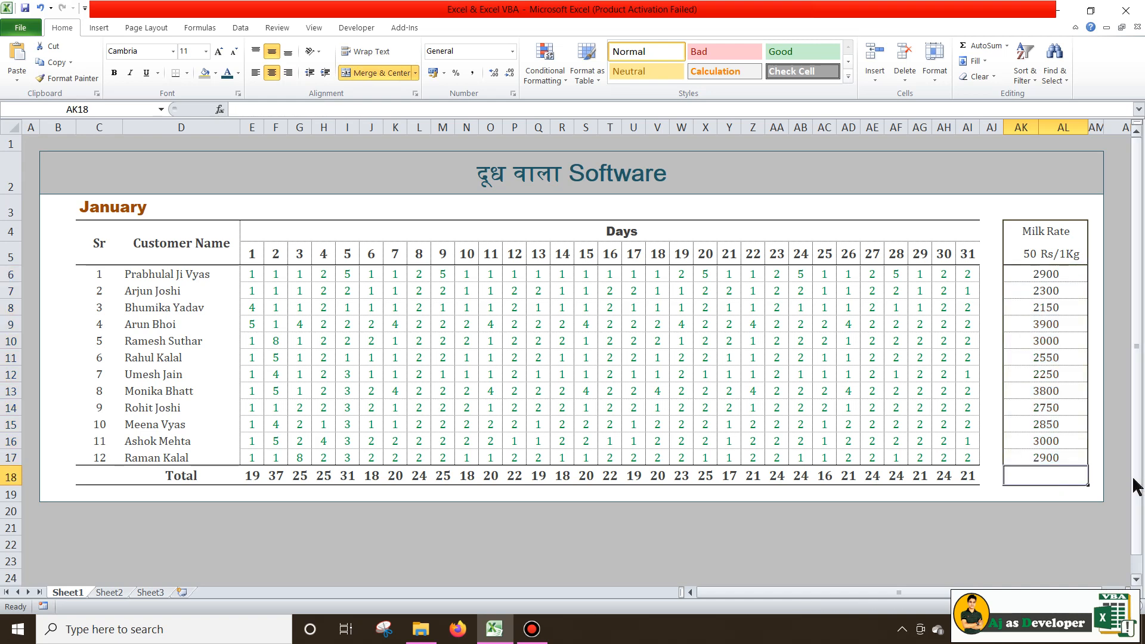
# Enter =SUM(AK6:AL17) in AK18 to total all January amounts as 34350
pyautogui.write('t')
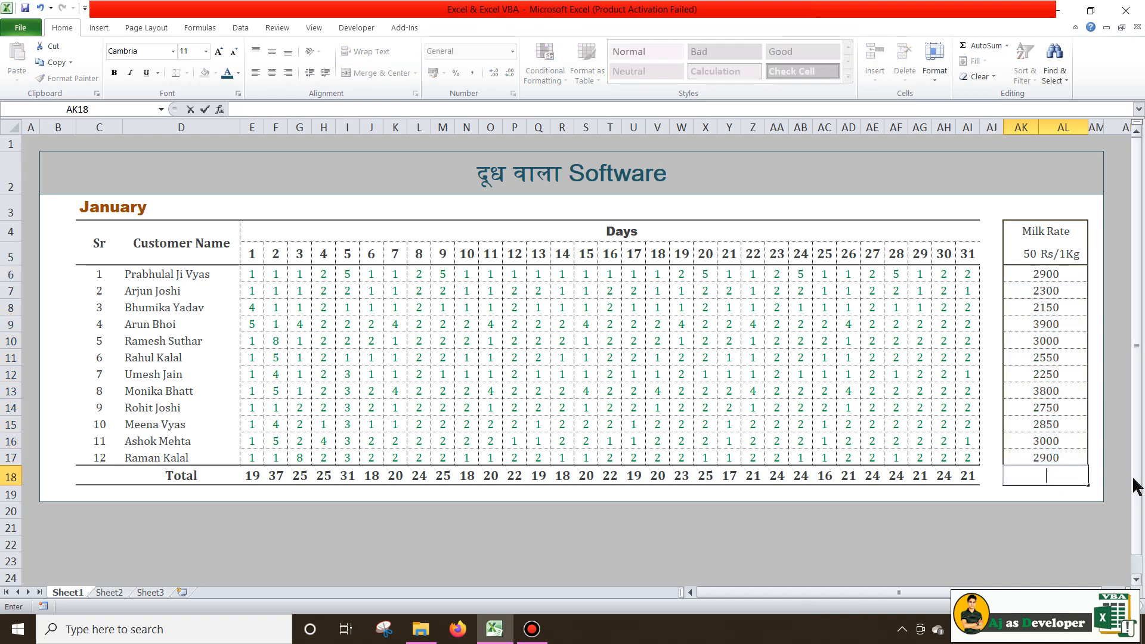
pyautogui.write('=')
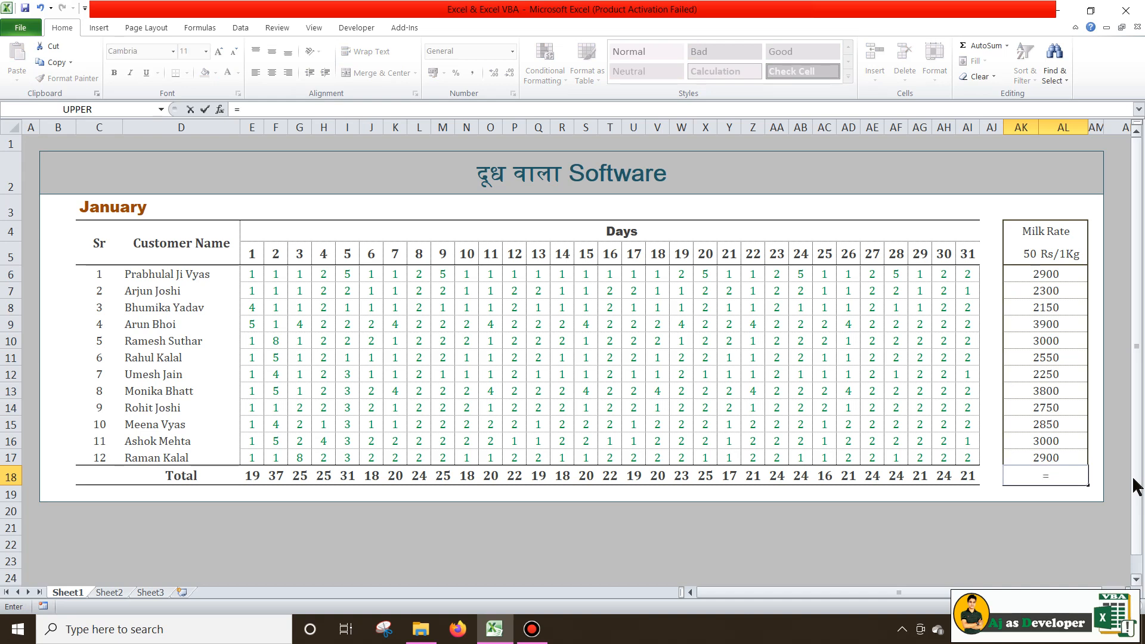
pyautogui.write('SUM(')
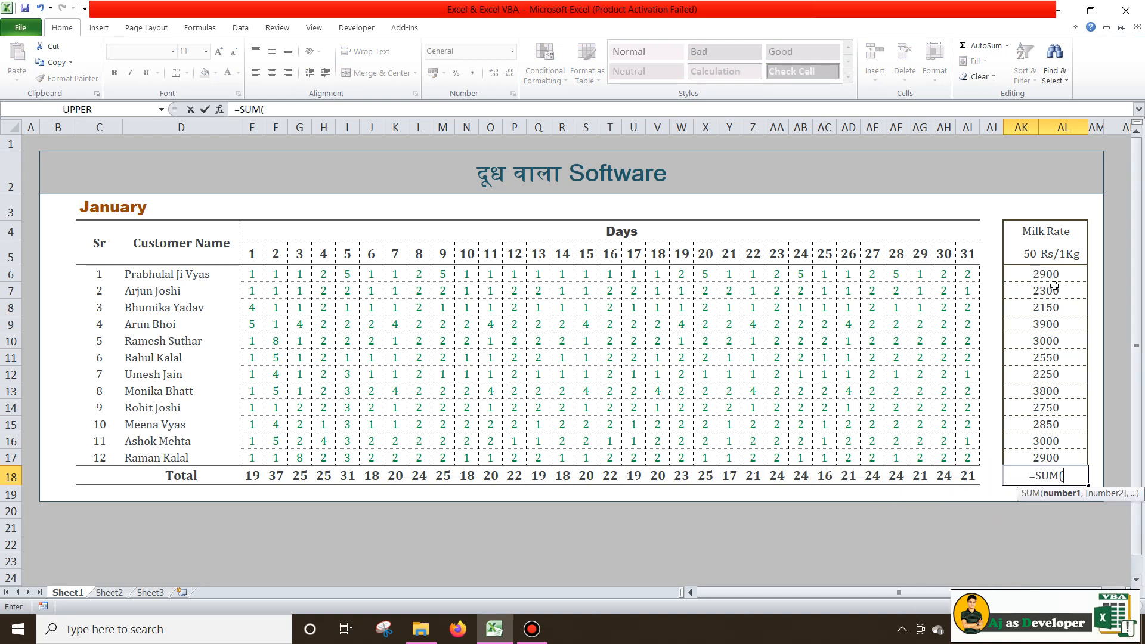
pyautogui.moveTo(1052, 275); pyautogui.dragTo(1099, 448)
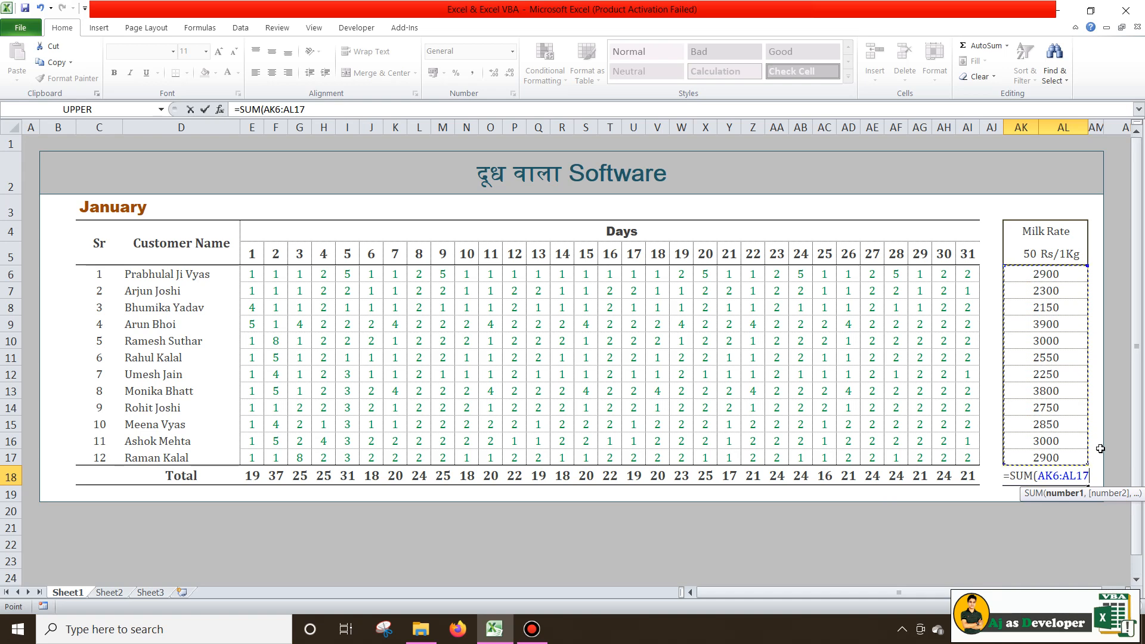
pyautogui.write(')')
pyautogui.press('Return')
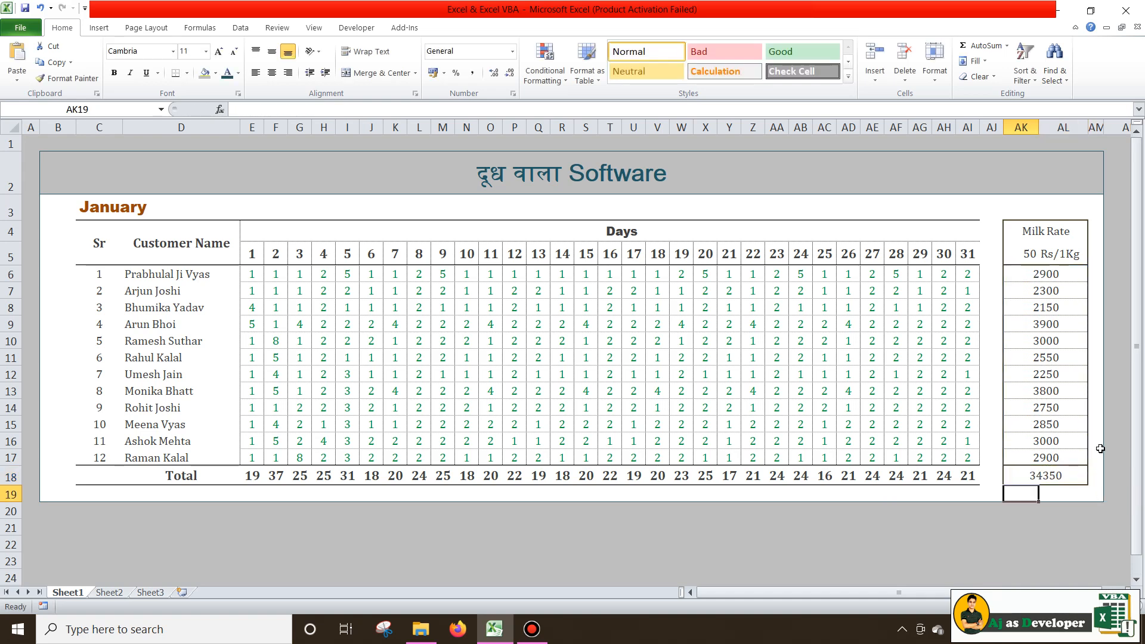
pyautogui.press('Up')
pyautogui.press('Right')
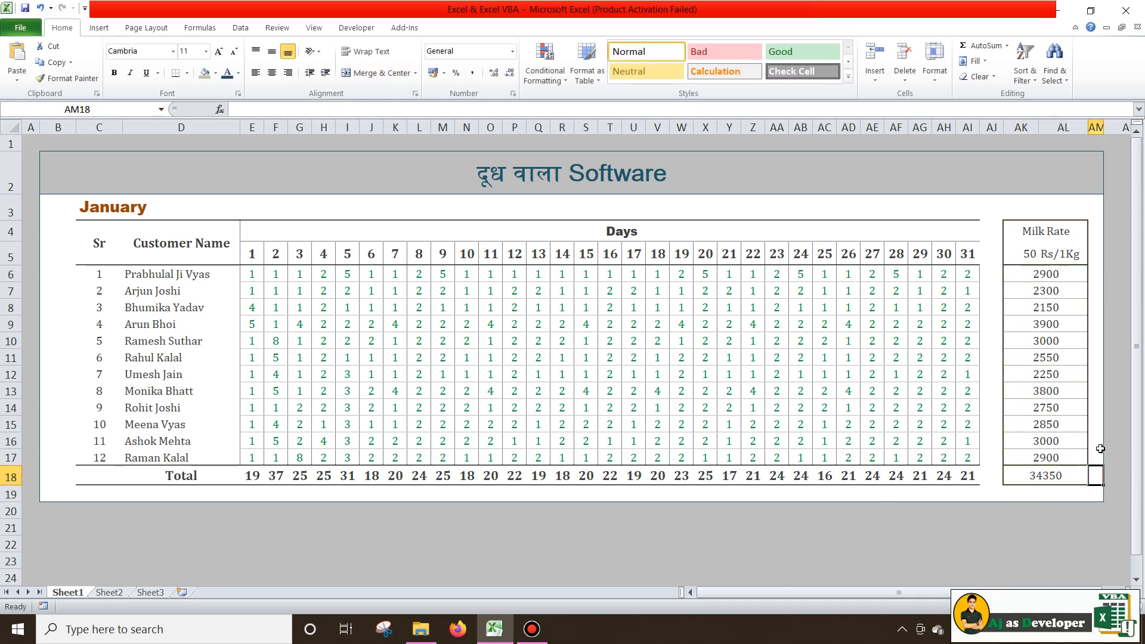
pyautogui.press('Left')
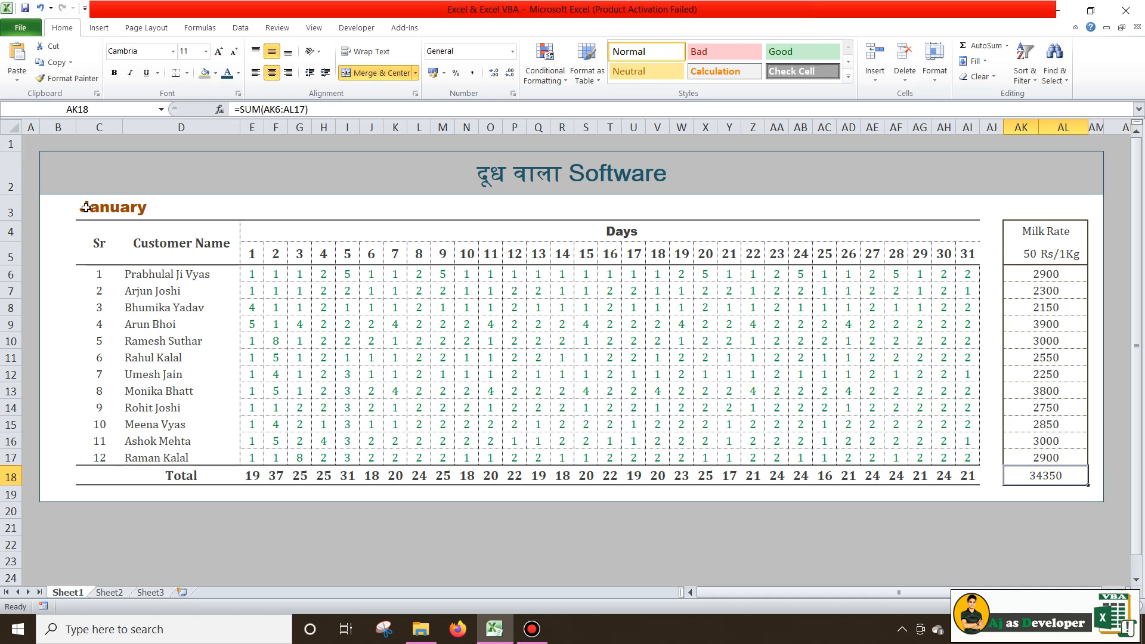
# Copy the January block B3:AM19 and paste it starting at B21
pyautogui.moveTo(51, 199); pyautogui.dragTo(640, 495)
pyautogui.moveTo(840, 592); pyautogui.dragTo(712, 592)
pyautogui.hotkey('ctrl', 'c')
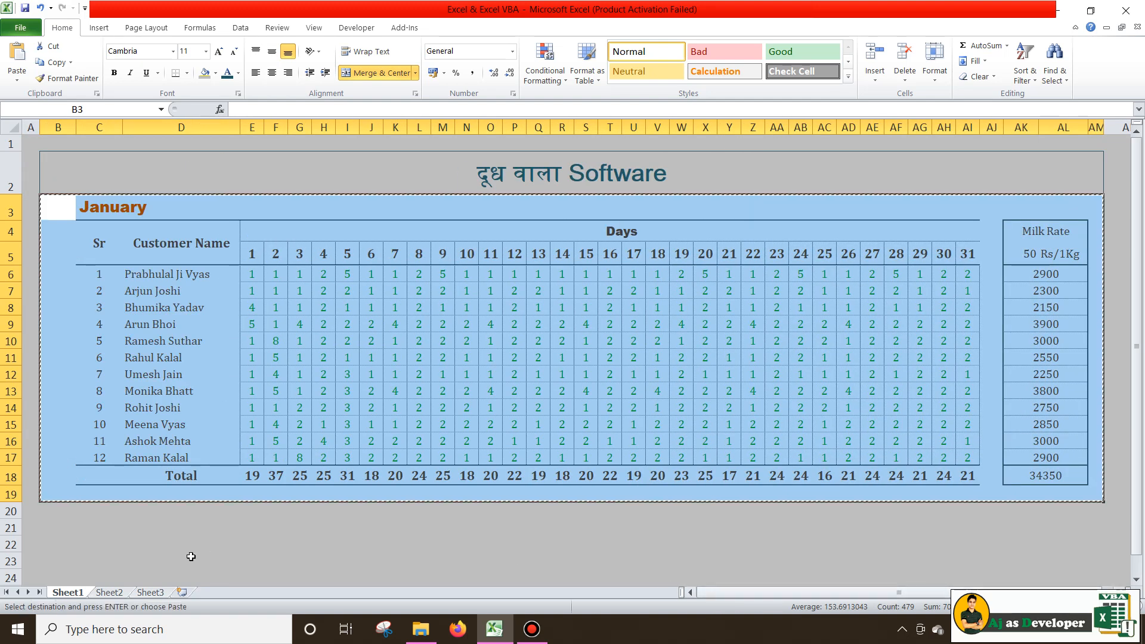
pyautogui.click(65, 524)
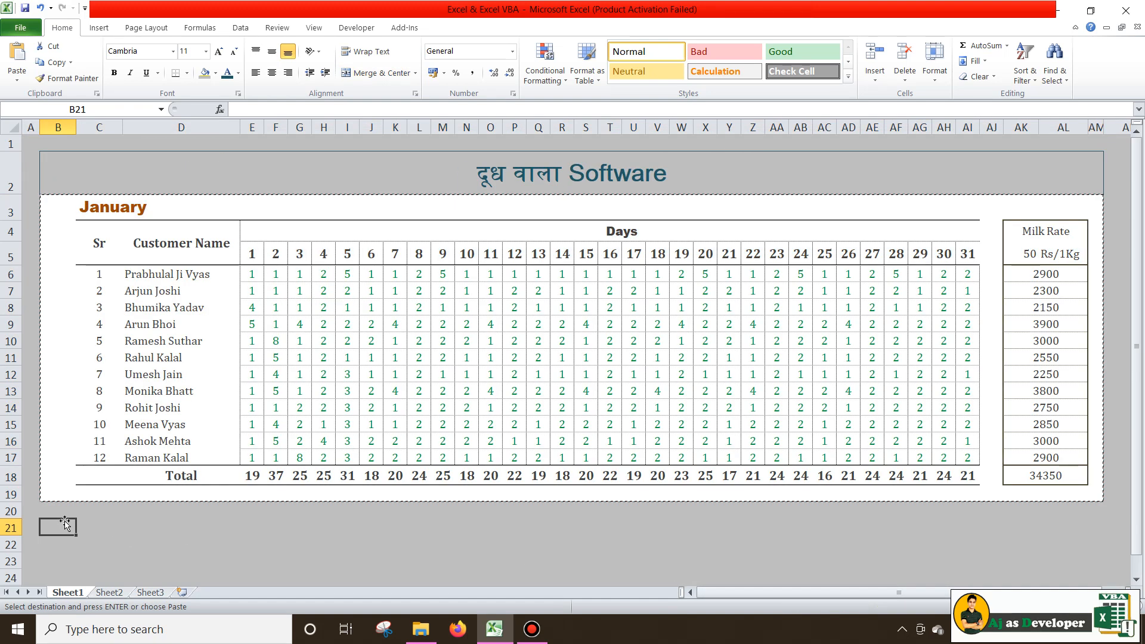
pyautogui.hotkey('ctrl', 'v')
pyautogui.scroll(-1, 488, 434)
pyautogui.scroll(-4, 487, 434)
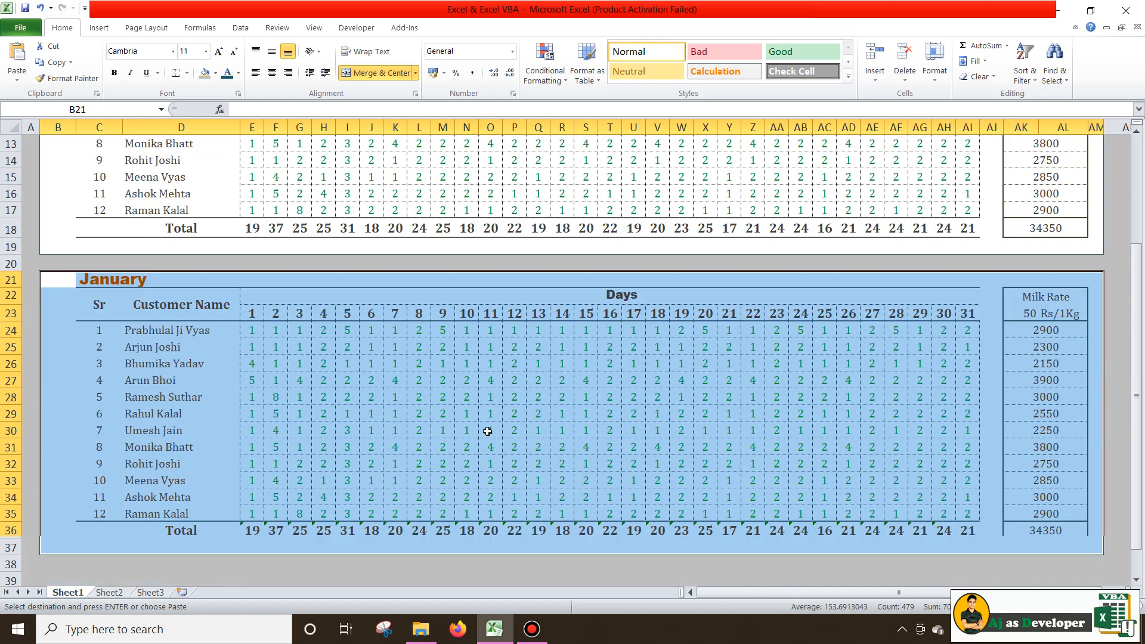
pyautogui.click(638, 245)
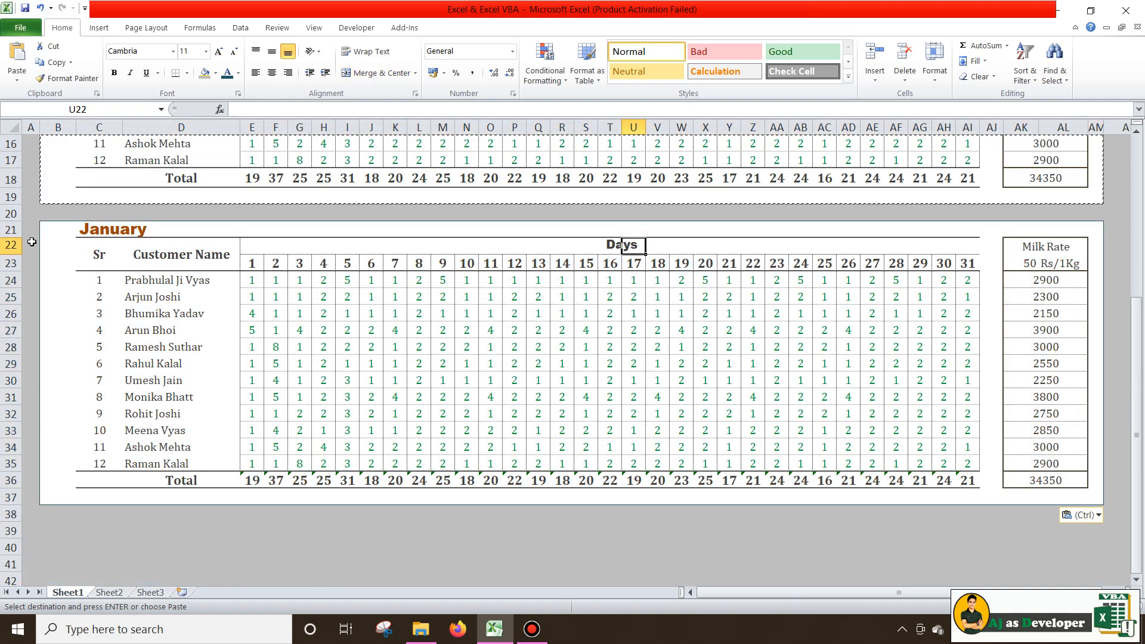
# Make the copy's title row 21, day-number row 23 and Total row 36 taller
pyautogui.moveTo(14, 237); pyautogui.dragTo(14, 288)
pyautogui.click(241, 339)
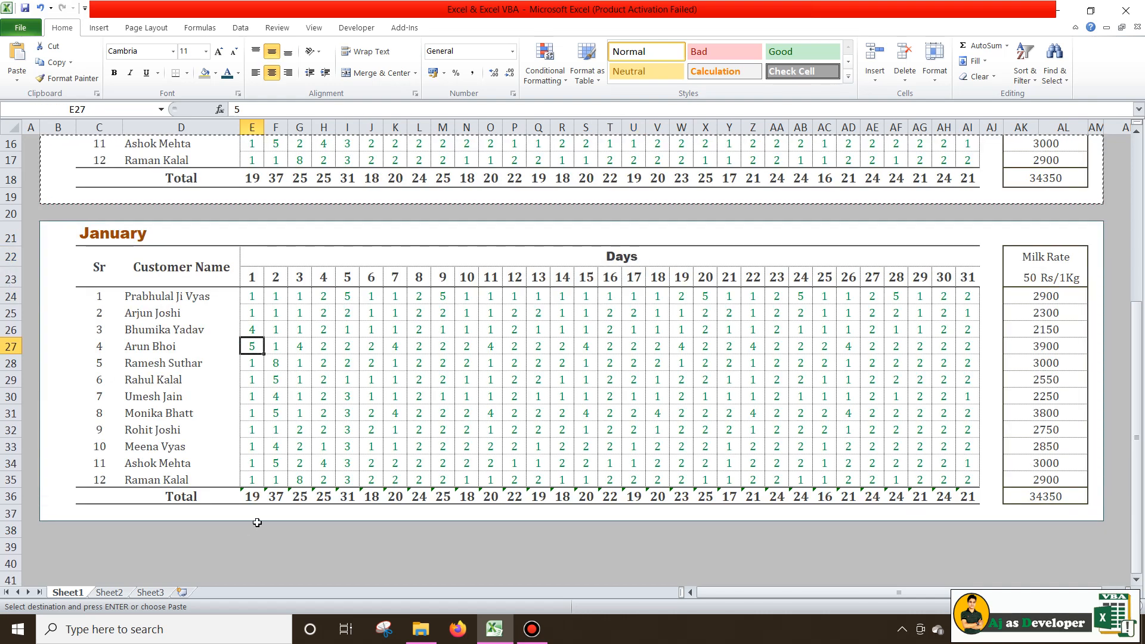
pyautogui.click(176, 497)
pyautogui.moveTo(18, 502); pyautogui.dragTo(18, 510)
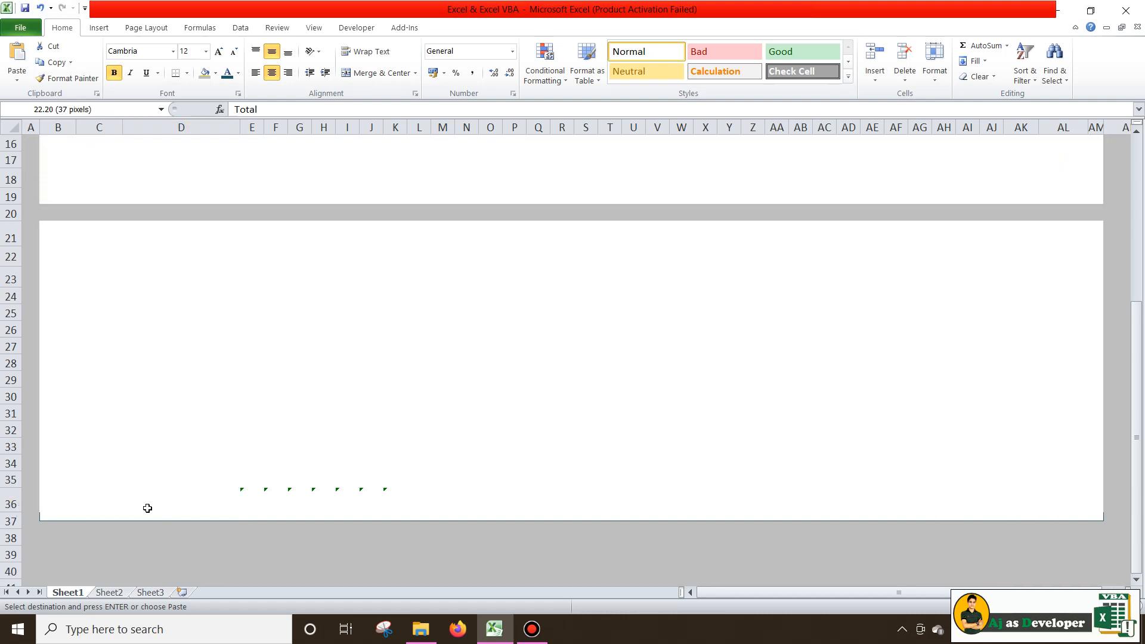
# Check E36's day-total formula, then choose Ignore Error for the E36:AI36 daily totals
pyautogui.click(245, 499)
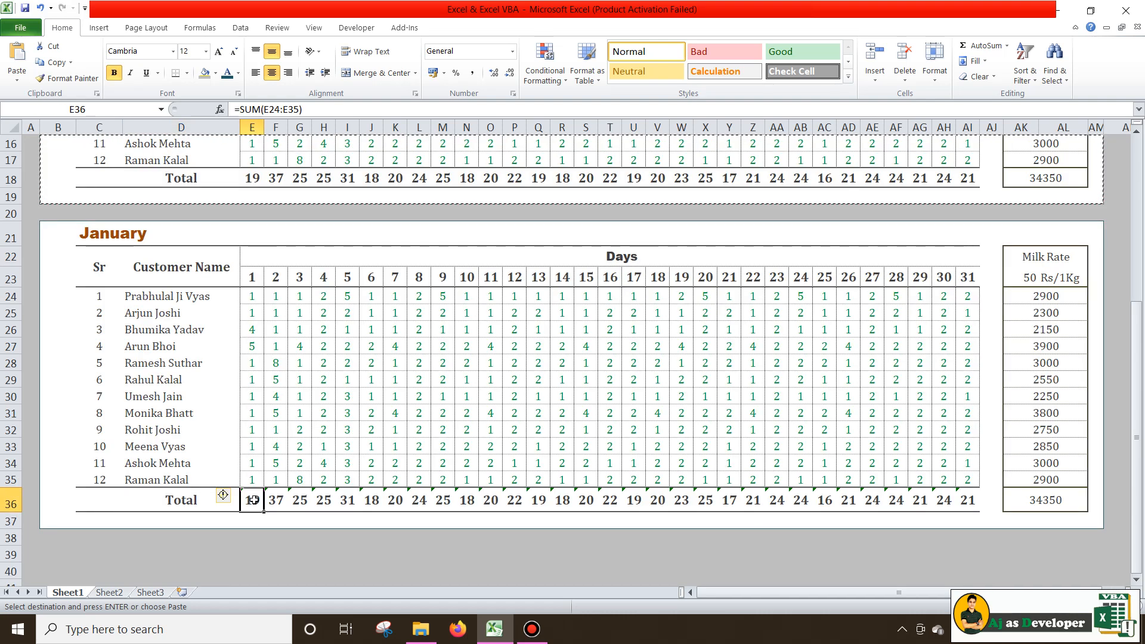
pyautogui.doubleClick(254, 500)
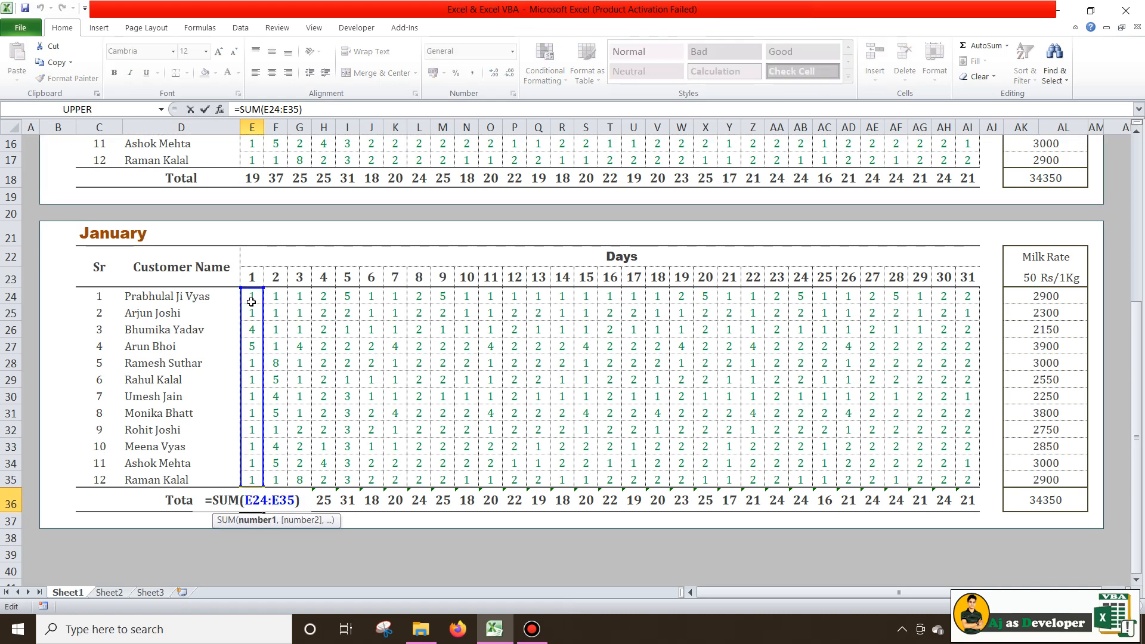
pyautogui.press('Escape')
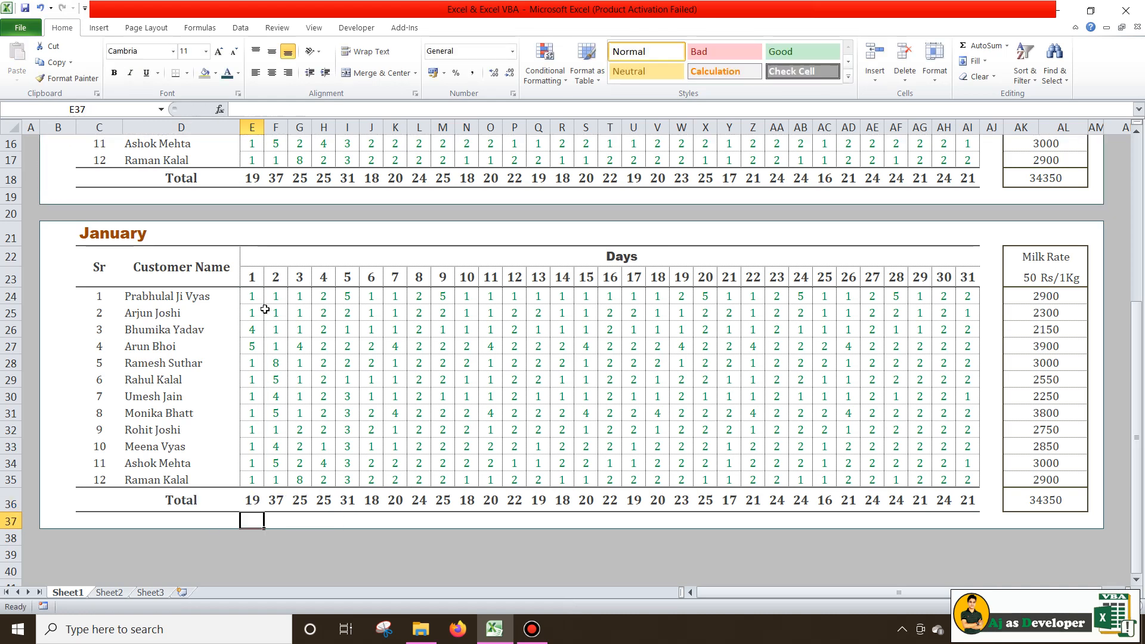
pyautogui.moveTo(254, 499); pyautogui.dragTo(966, 496)
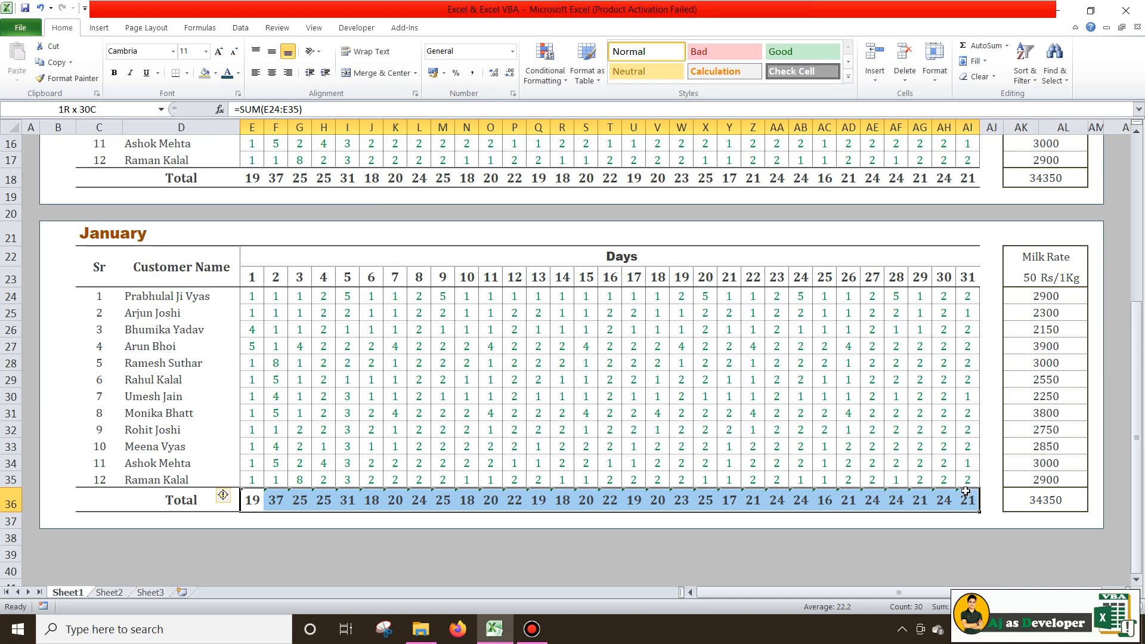
pyautogui.click(231, 496)
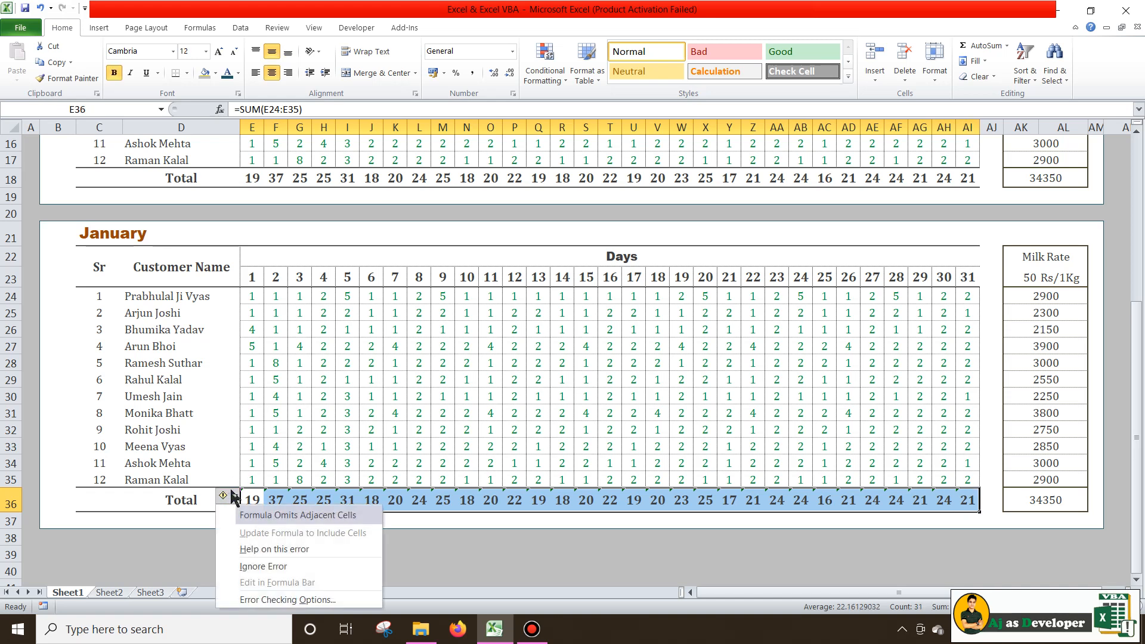
pyautogui.click(255, 565)
pyautogui.click(874, 379)
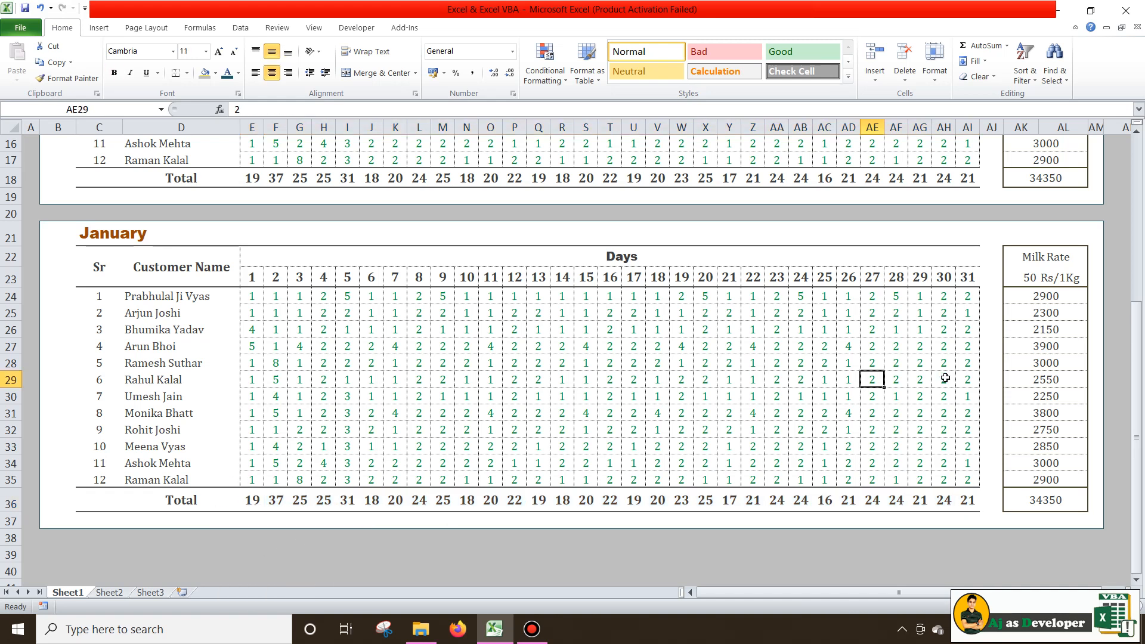
pyautogui.doubleClick(1064, 295)
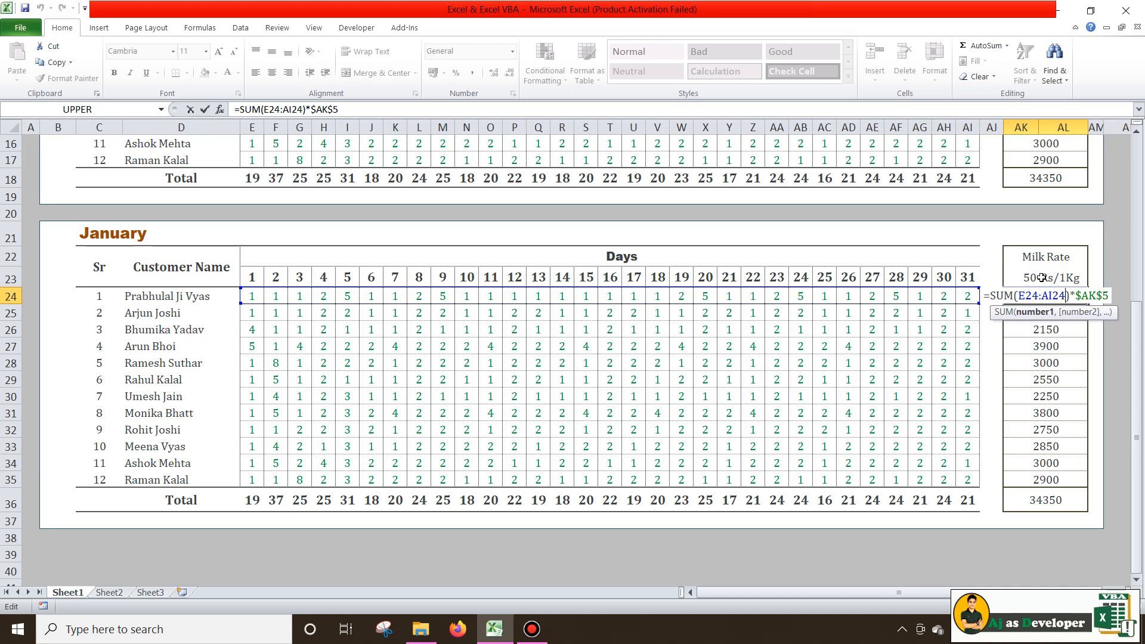
# Edit AK24 to =SUM(E24:AI24)*$AK$23 so it uses the 50 rate in AK23
pyautogui.click(1109, 298)
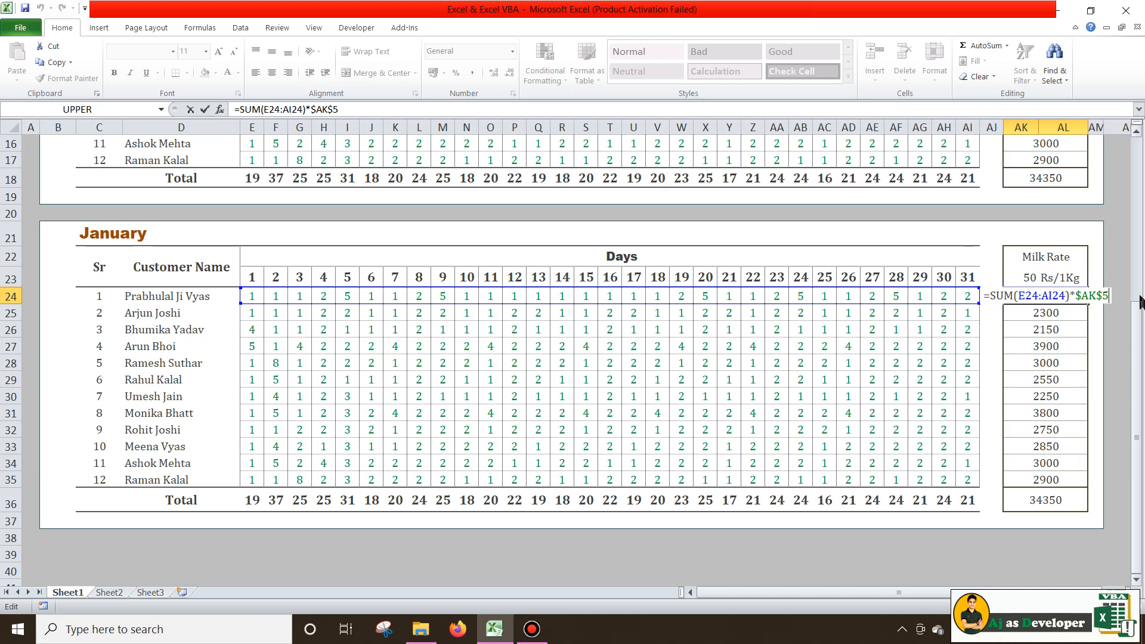
pyautogui.press('BackSpace')
pyautogui.write('5')
pyautogui.press('Return')
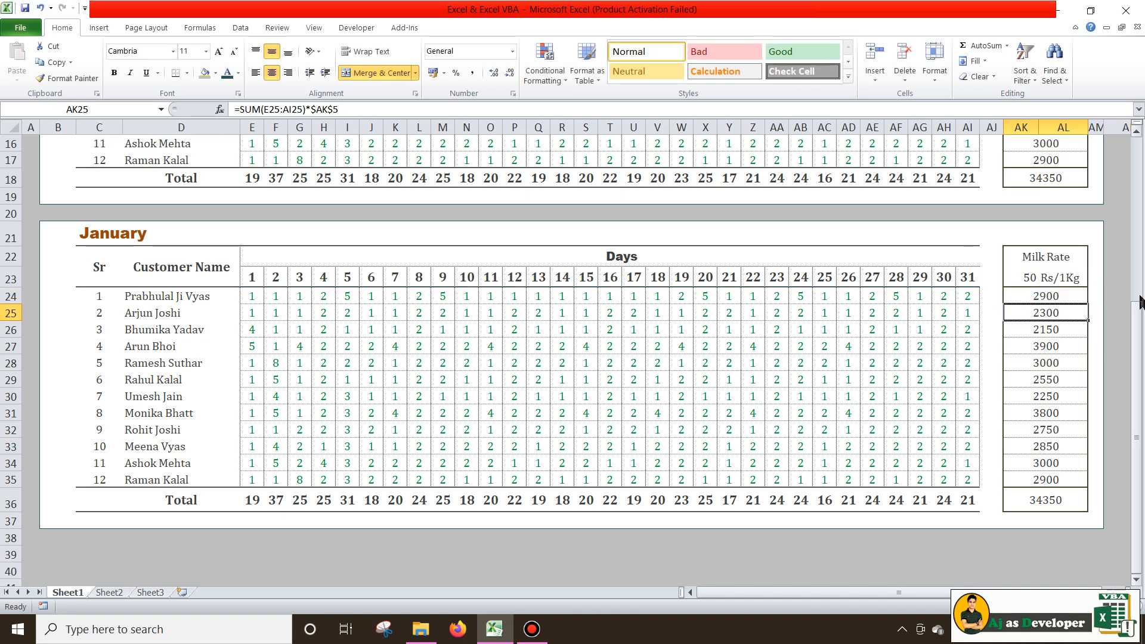
pyautogui.doubleClick(1058, 293)
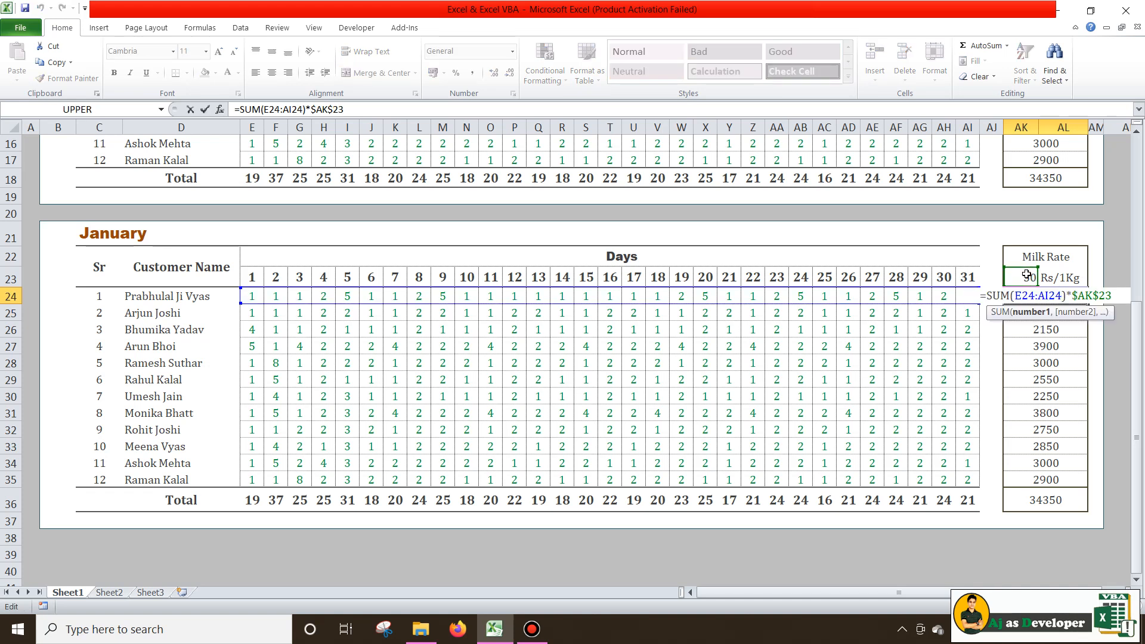
pyautogui.press('Return')
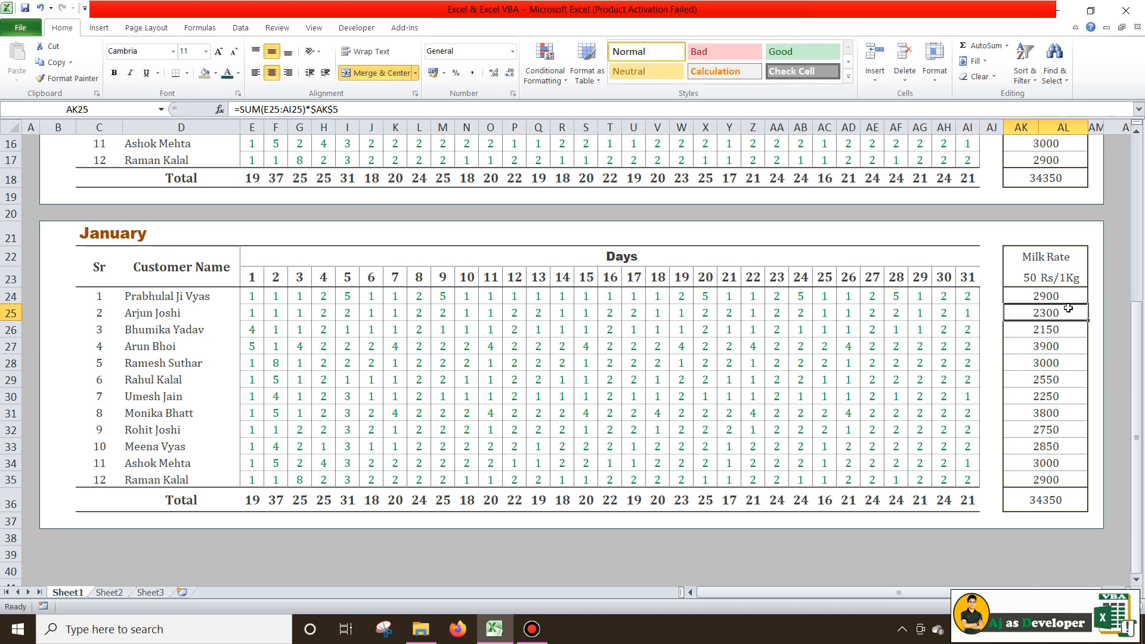
pyautogui.doubleClick(1067, 311)
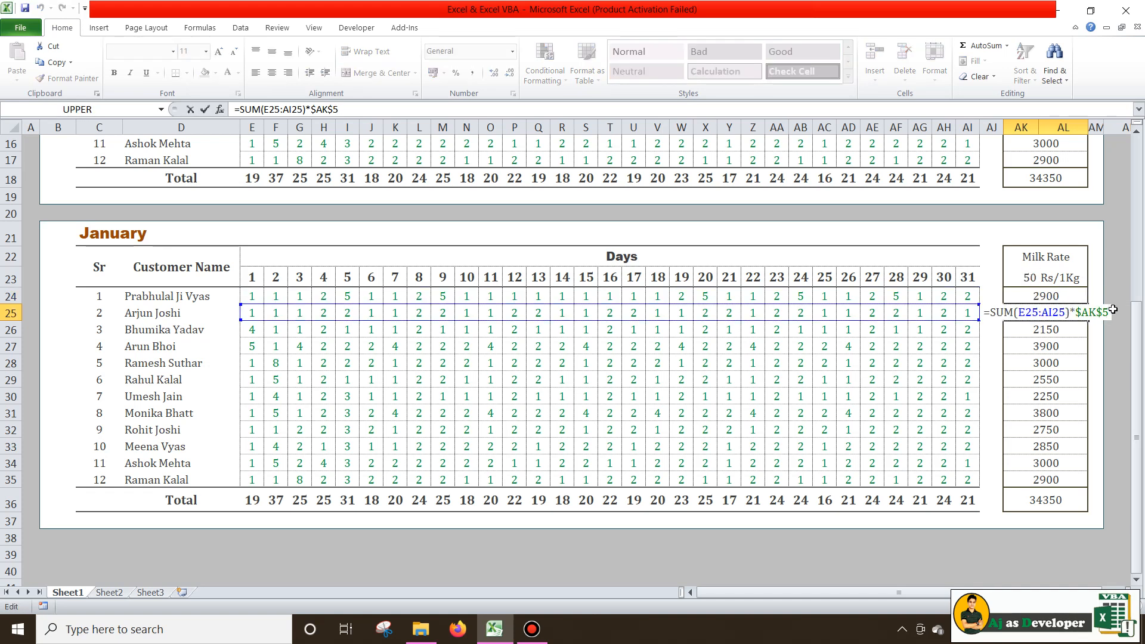
pyautogui.press('Return')
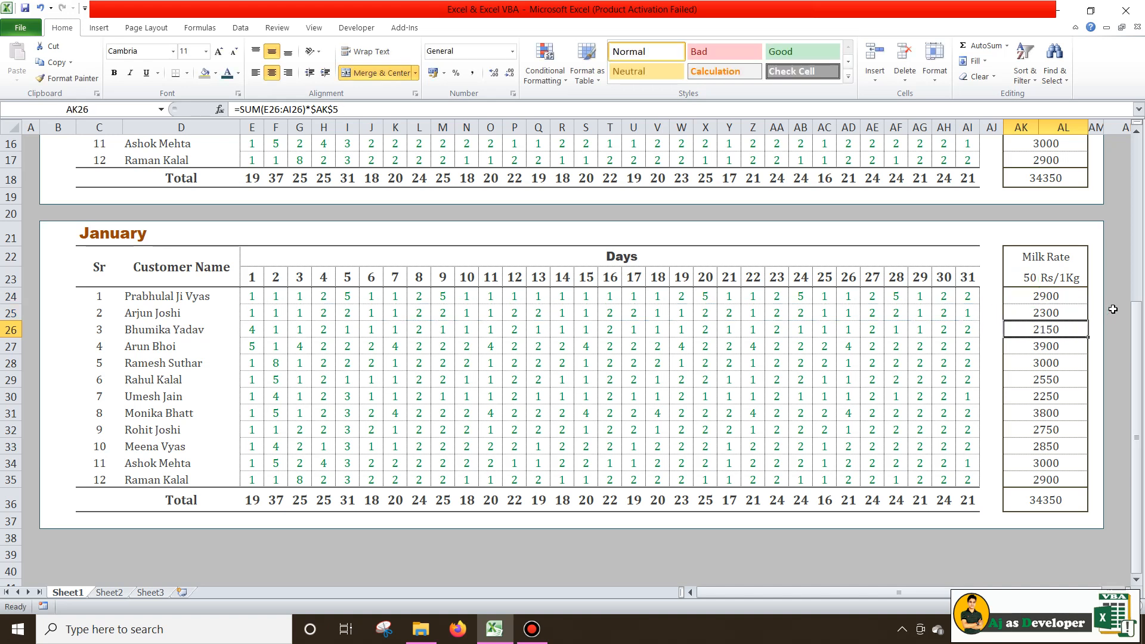
pyautogui.click(1036, 279)
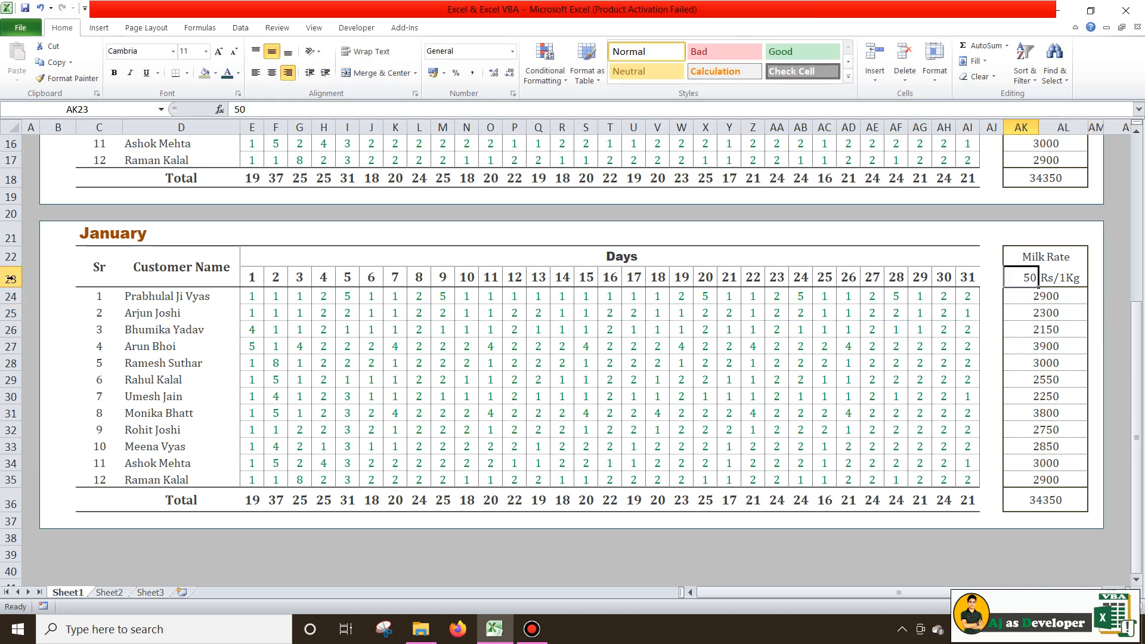
# Fill the amount formula from AK25 down to AK35 and verify it references $AK$23
pyautogui.click(1046, 312)
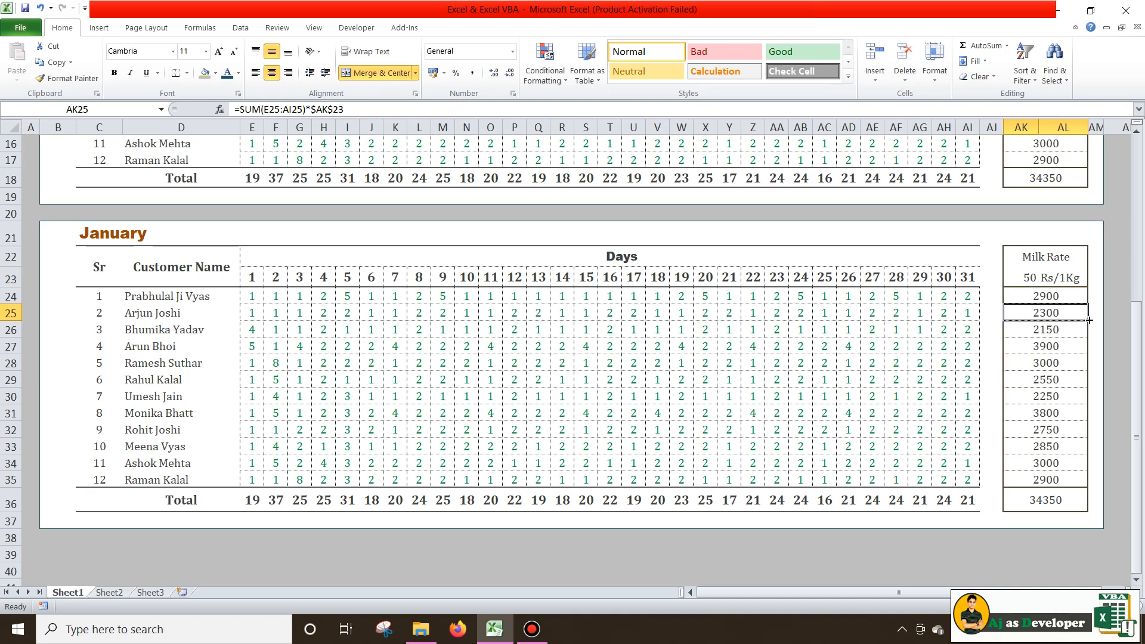
pyautogui.moveTo(1087, 321); pyautogui.dragTo(1089, 489)
pyautogui.click(1049, 329)
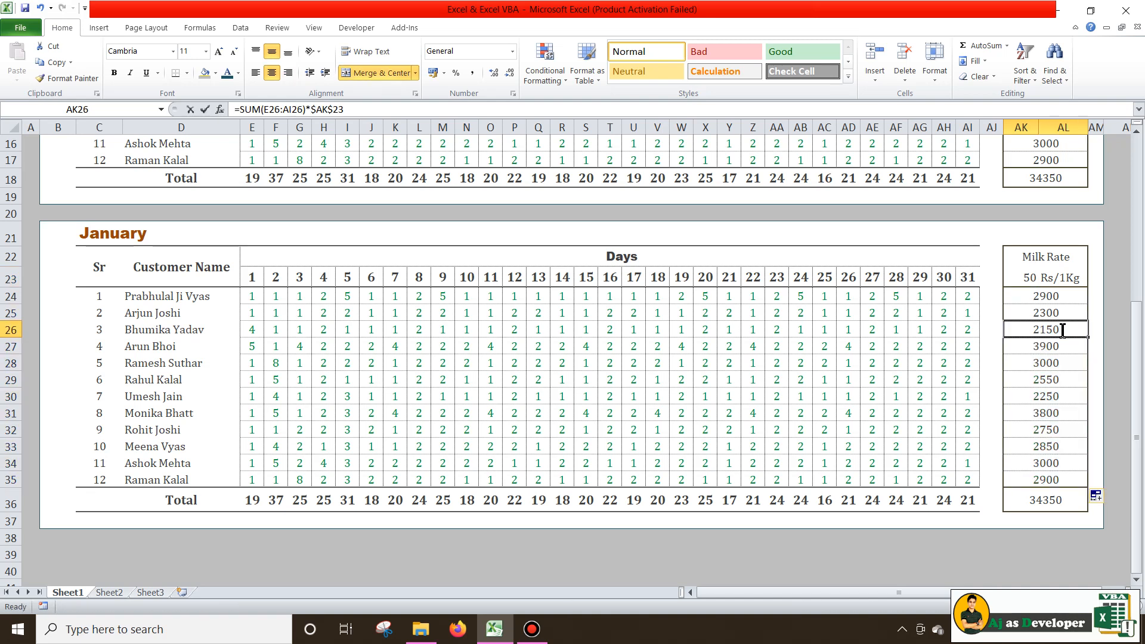
pyautogui.doubleClick(1071, 330)
pyautogui.press('Return')
pyautogui.press('Return')
pyautogui.press('Return')
pyautogui.press('Return')
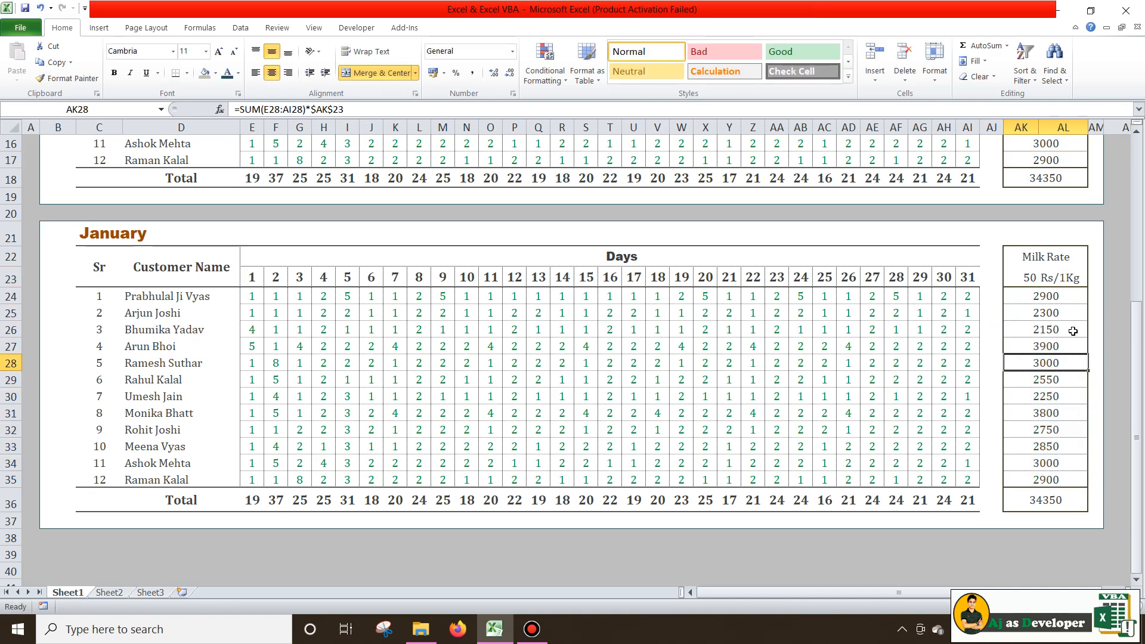
pyautogui.doubleClick(1064, 399)
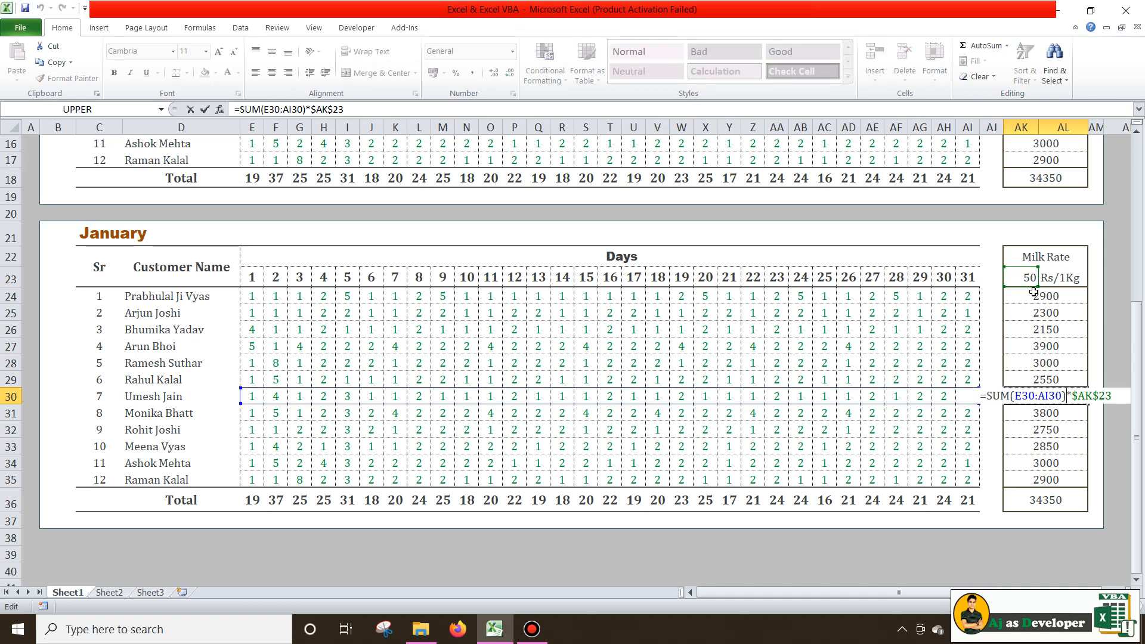
pyautogui.press('Return')
pyautogui.scroll(-1, 215, 359)
# Delete the daily quantities in E24:AI35 so every day total and amount reads 0
pyautogui.moveTo(246, 343); pyautogui.dragTo(968, 527)
pyautogui.press('Delete')
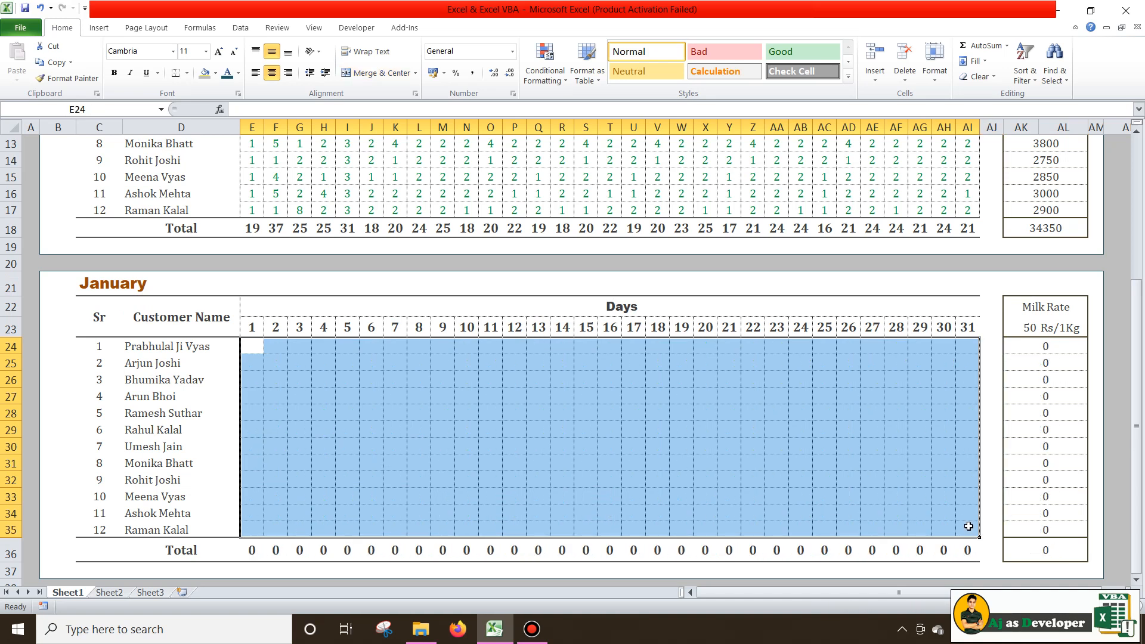
pyautogui.click(909, 480)
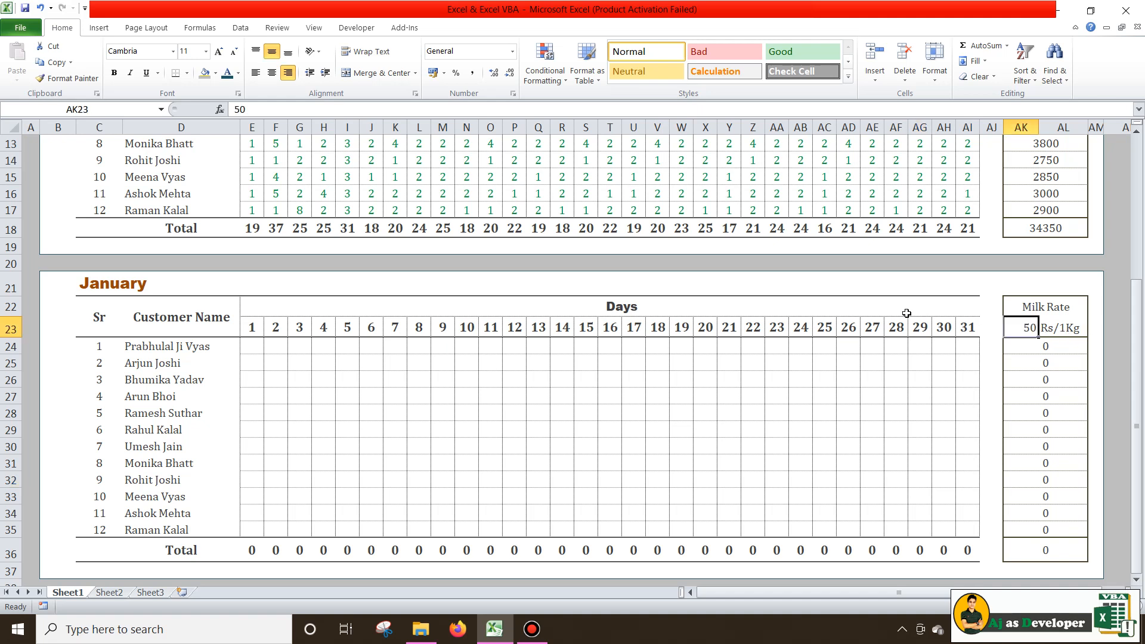
pyautogui.click(898, 335)
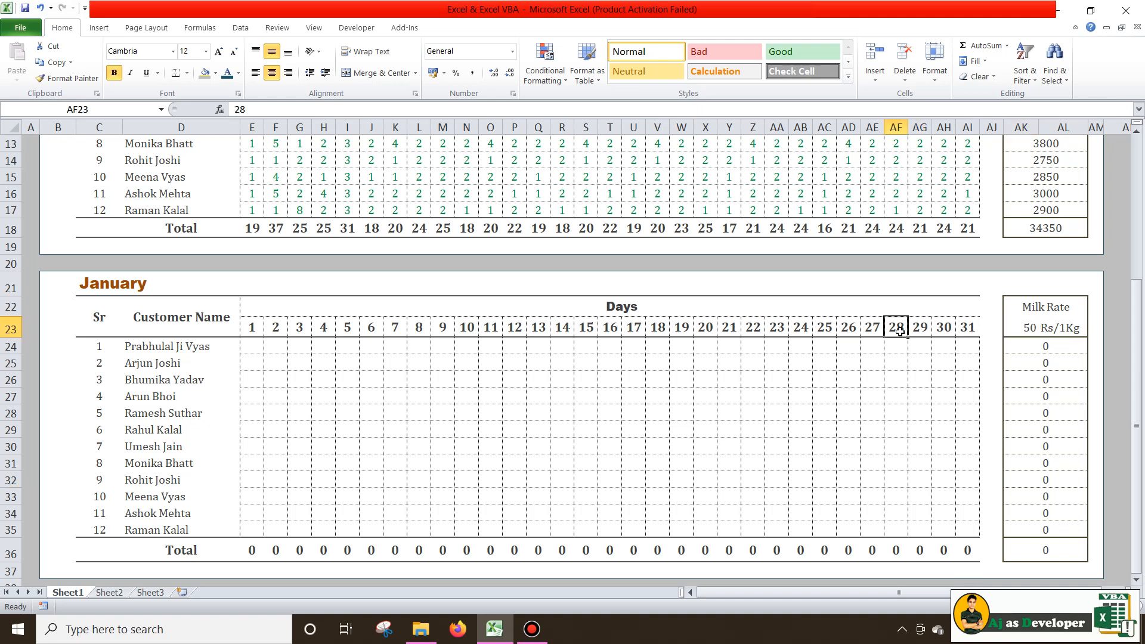
pyautogui.click(917, 329)
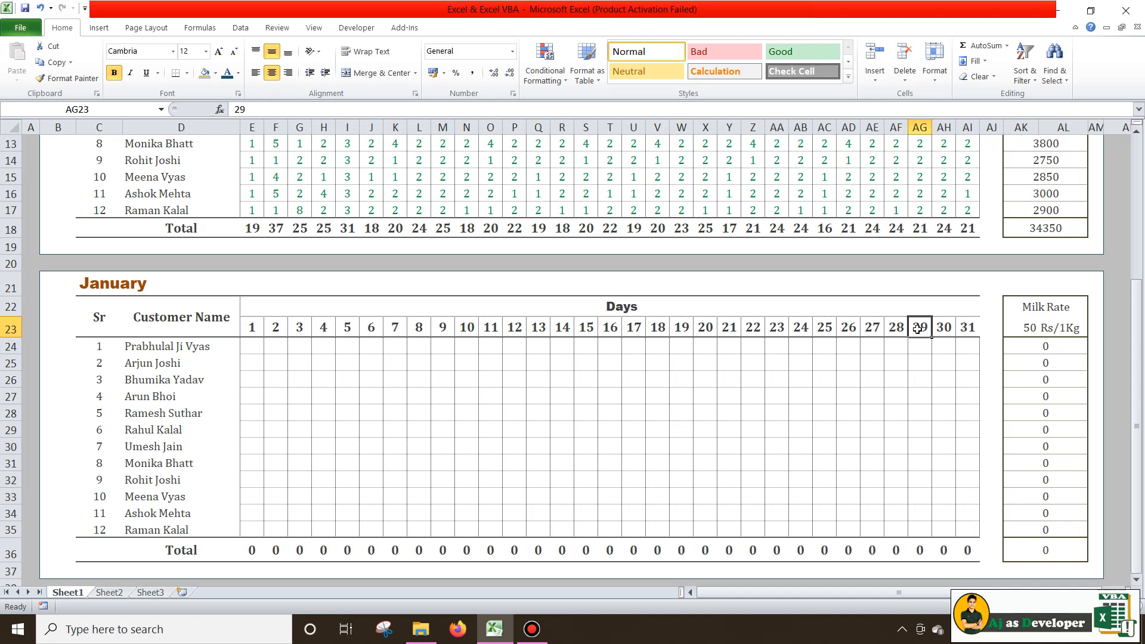
pyautogui.click(894, 325)
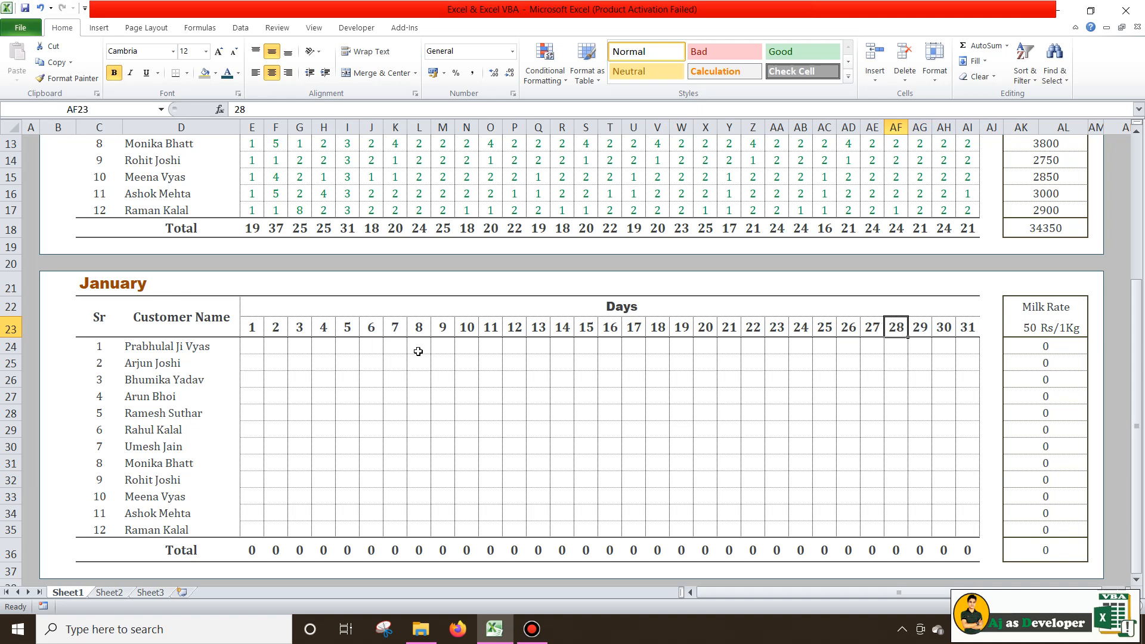
pyautogui.click(100, 282)
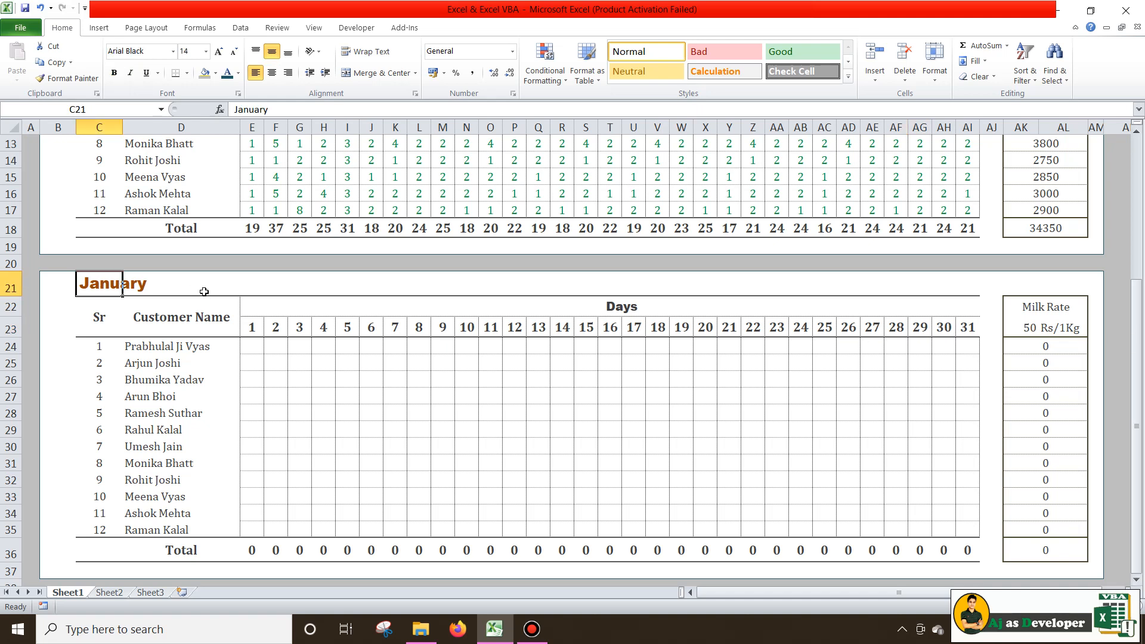
# Title C21 'Febuary' and delete the day 29–31 headers and their daily totals
pyautogui.write('Fe')
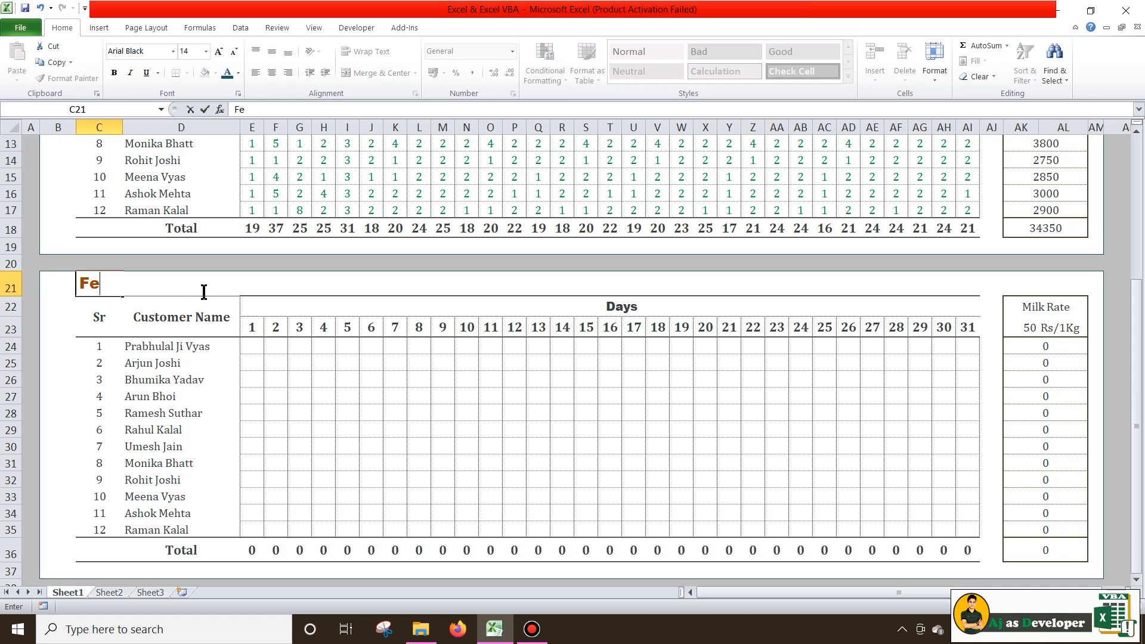
pyautogui.write('buary')
pyautogui.press('Return')
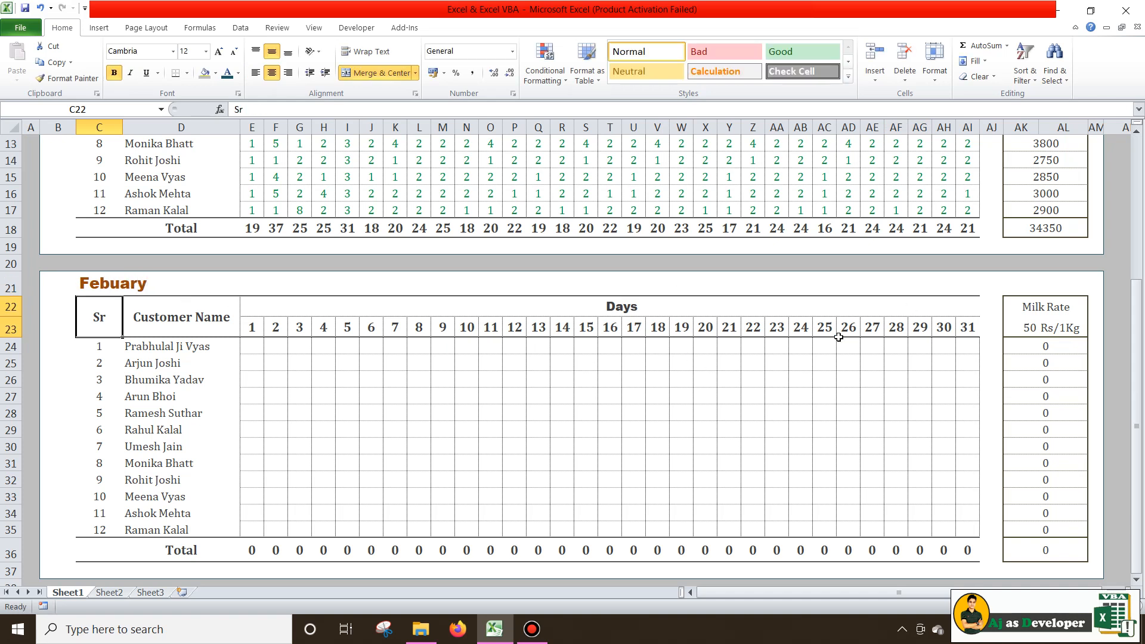
pyautogui.moveTo(914, 321); pyautogui.dragTo(964, 322)
pyautogui.press('Delete')
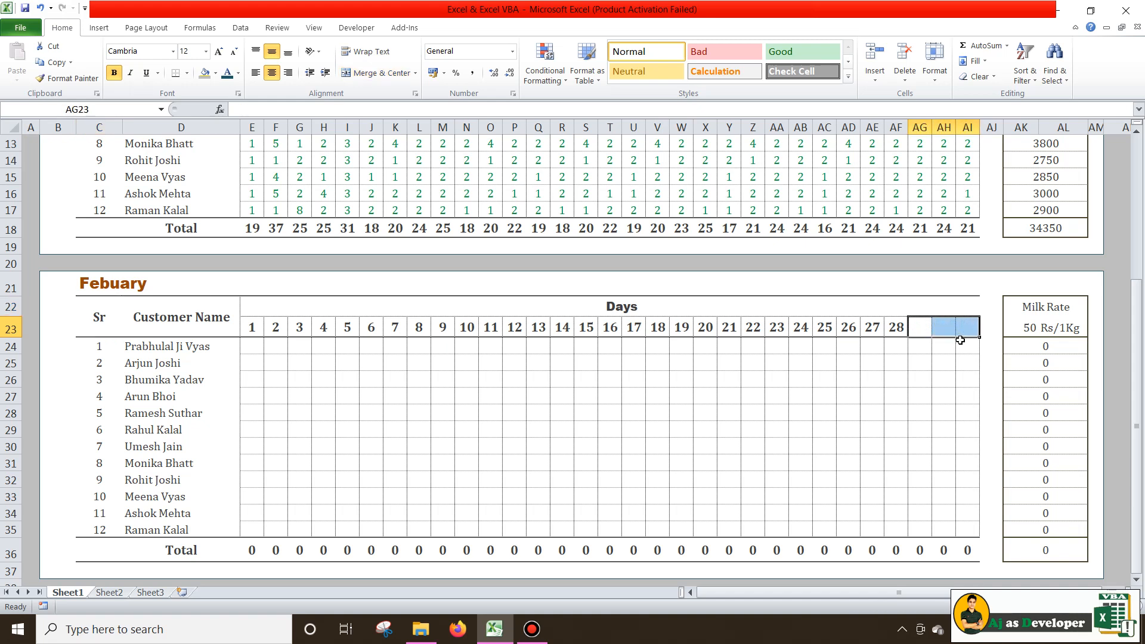
pyautogui.moveTo(921, 548); pyautogui.dragTo(961, 545)
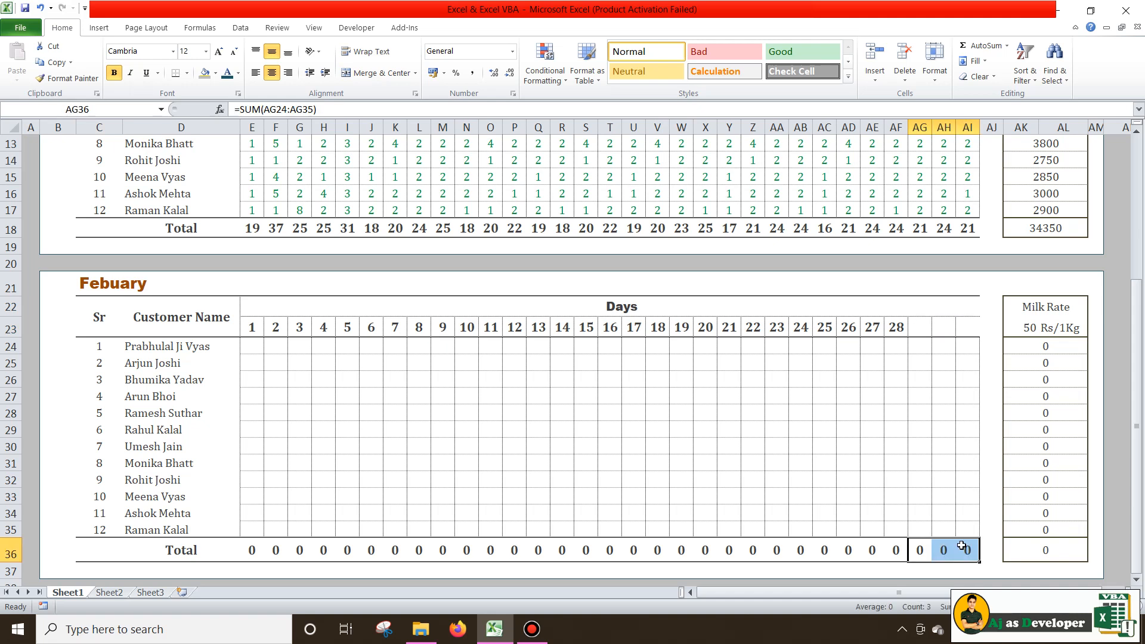
pyautogui.press('Delete')
pyautogui.moveTo(895, 329); pyautogui.dragTo(704, 352)
pyautogui.click(395, 377)
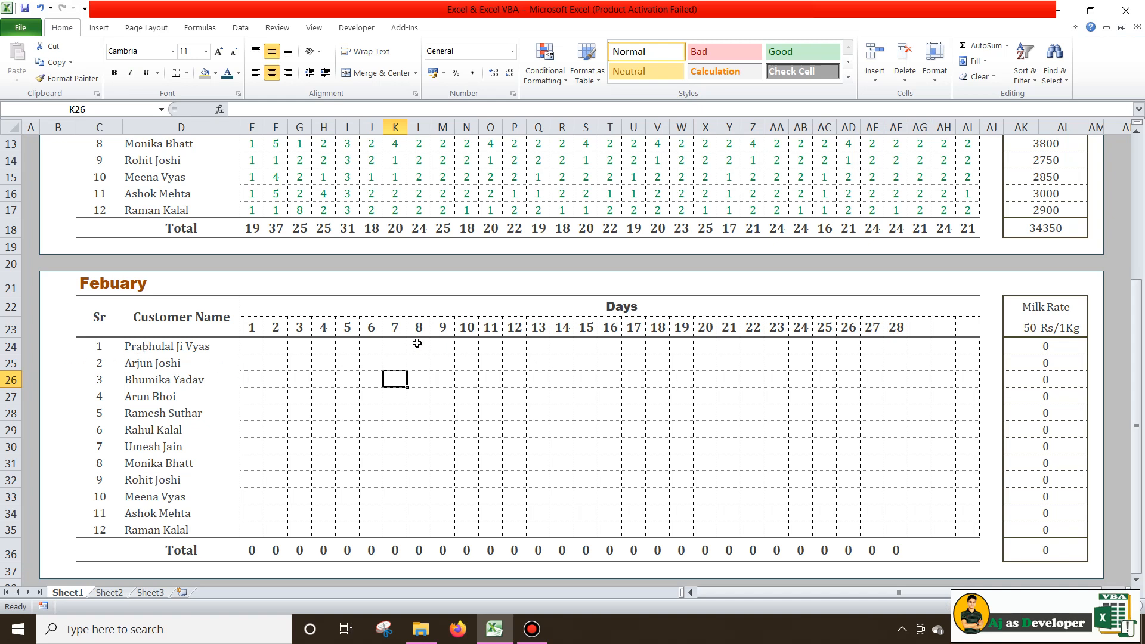
# Enter test day-10 quantities (5, several 1s, then 2s) down the February column N
pyautogui.click(466, 344)
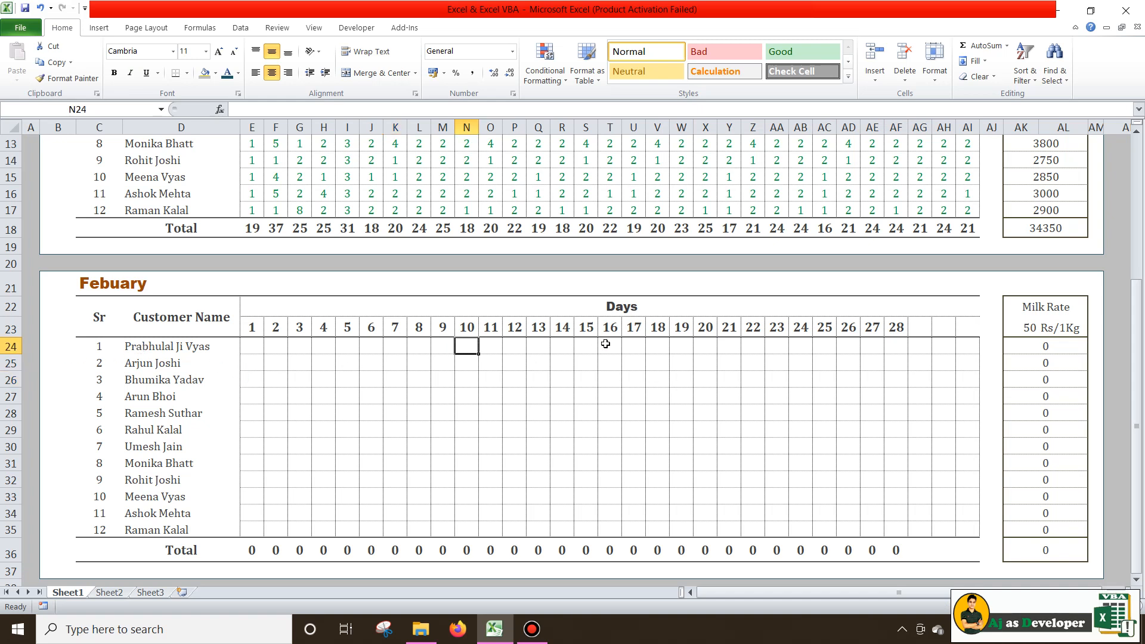
pyautogui.write('5')
pyautogui.press('Return')
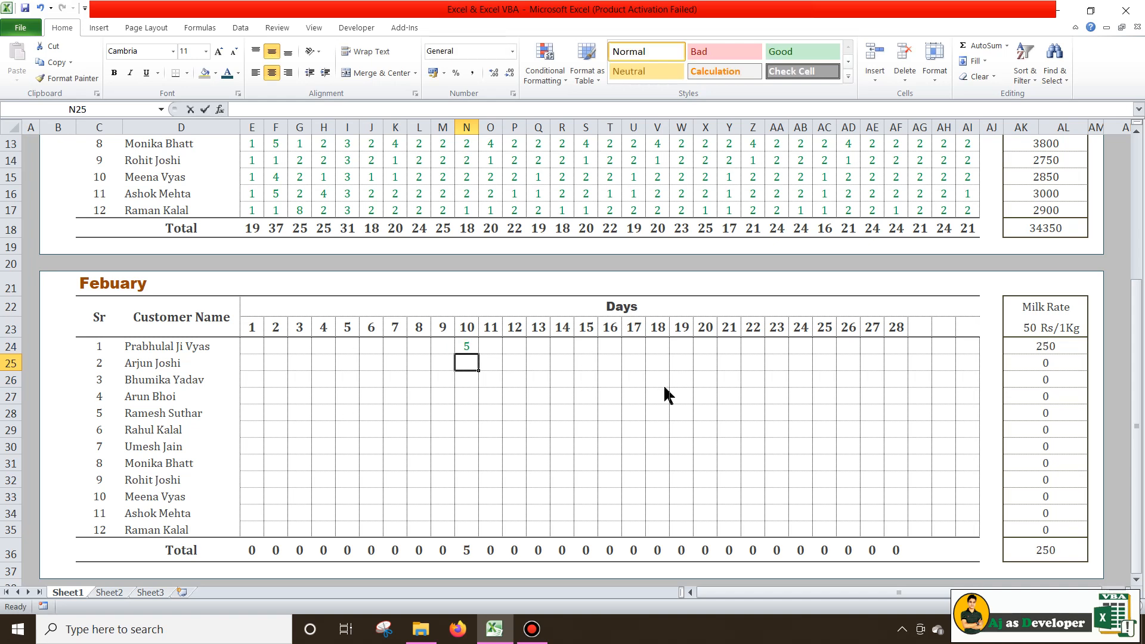
pyautogui.write('1')
pyautogui.press('Return')
pyautogui.write('1')
pyautogui.press('Return')
pyautogui.write('1')
pyautogui.press('Return')
pyautogui.write('1')
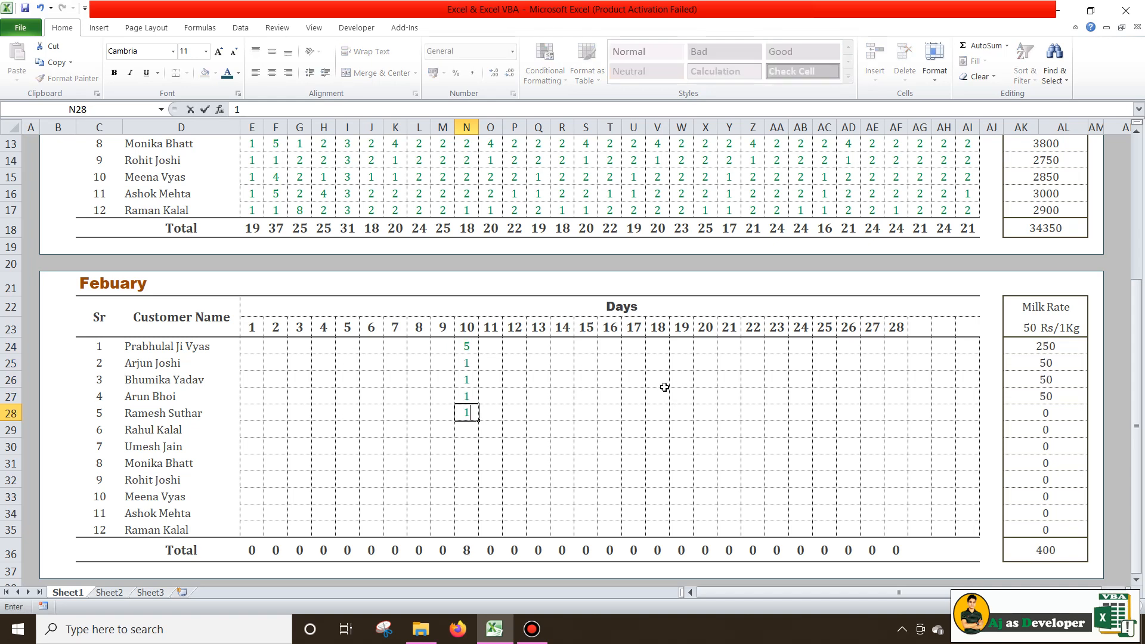
pyautogui.press('Return')
pyautogui.write('1')
pyautogui.press('Return')
pyautogui.write('1 1')
pyautogui.press('Return')
pyautogui.write('1')
pyautogui.press('Return')
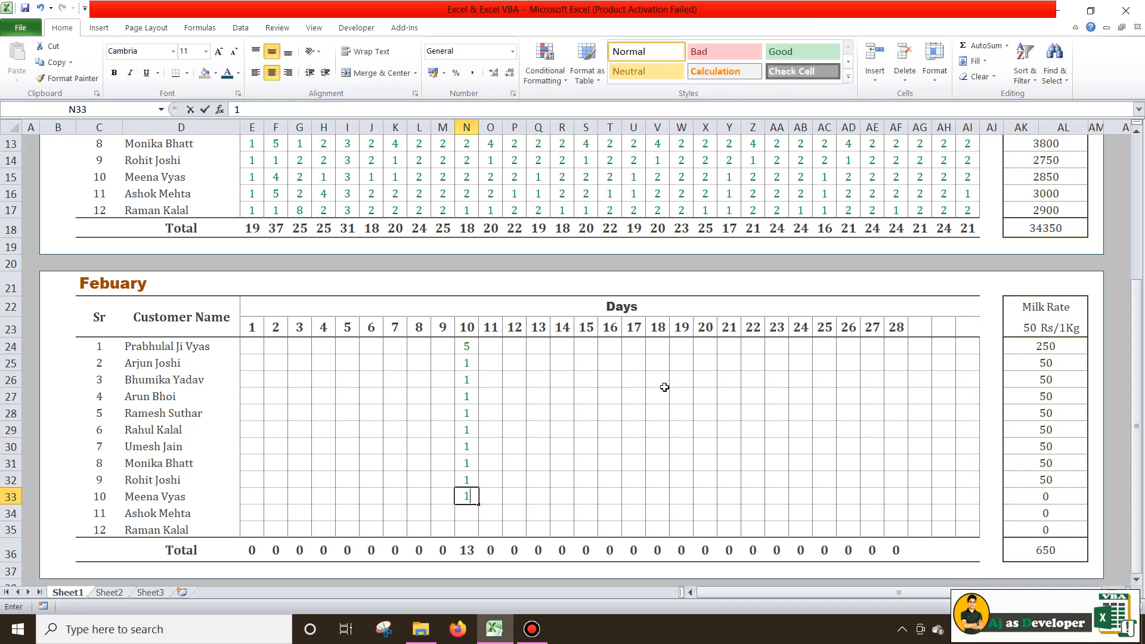
pyautogui.write('1')
pyautogui.press('Return')
pyautogui.write('2')
pyautogui.press('Return')
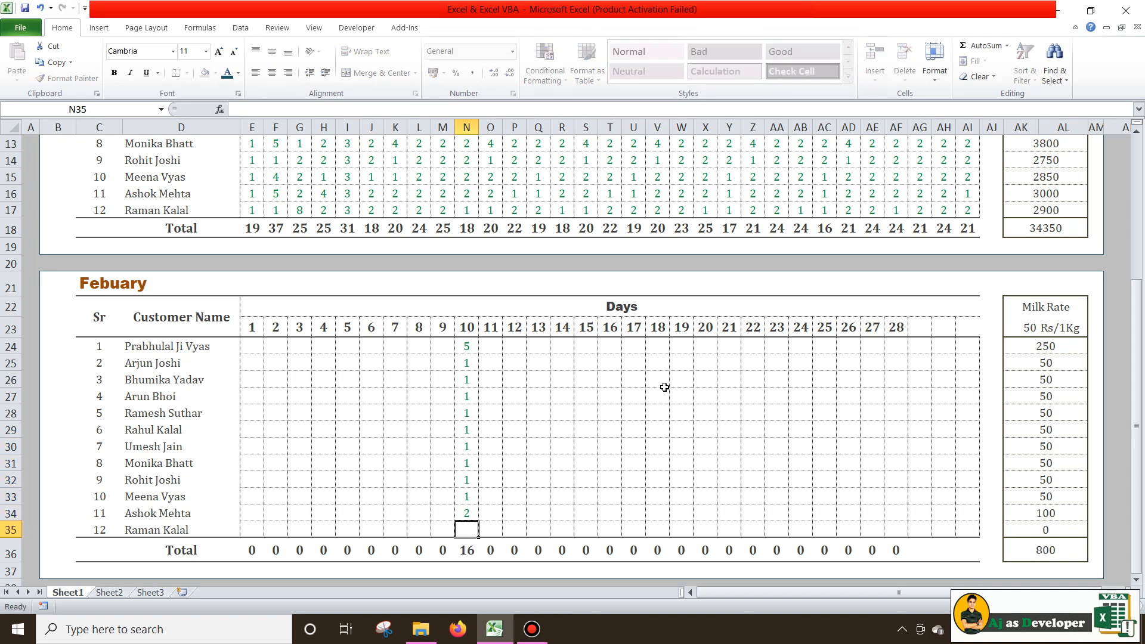
pyautogui.write('2')
pyautogui.press('Return')
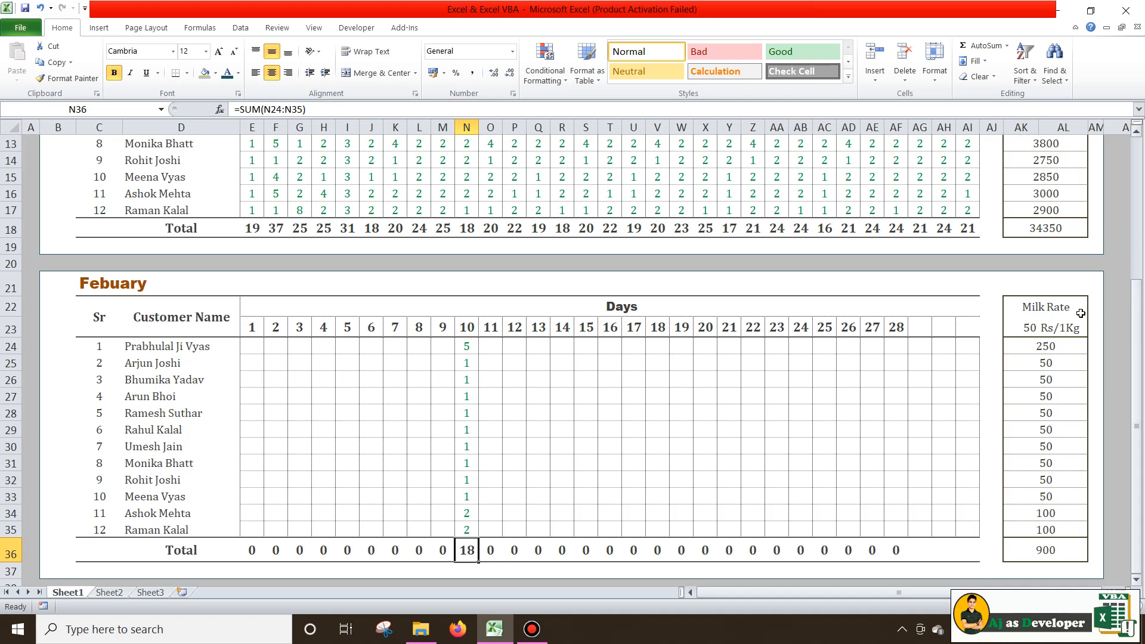
# Check the resulting amounts, then delete the N24:N35 test quantities so totals return to 0
pyautogui.click(460, 345)
pyautogui.click(1061, 350)
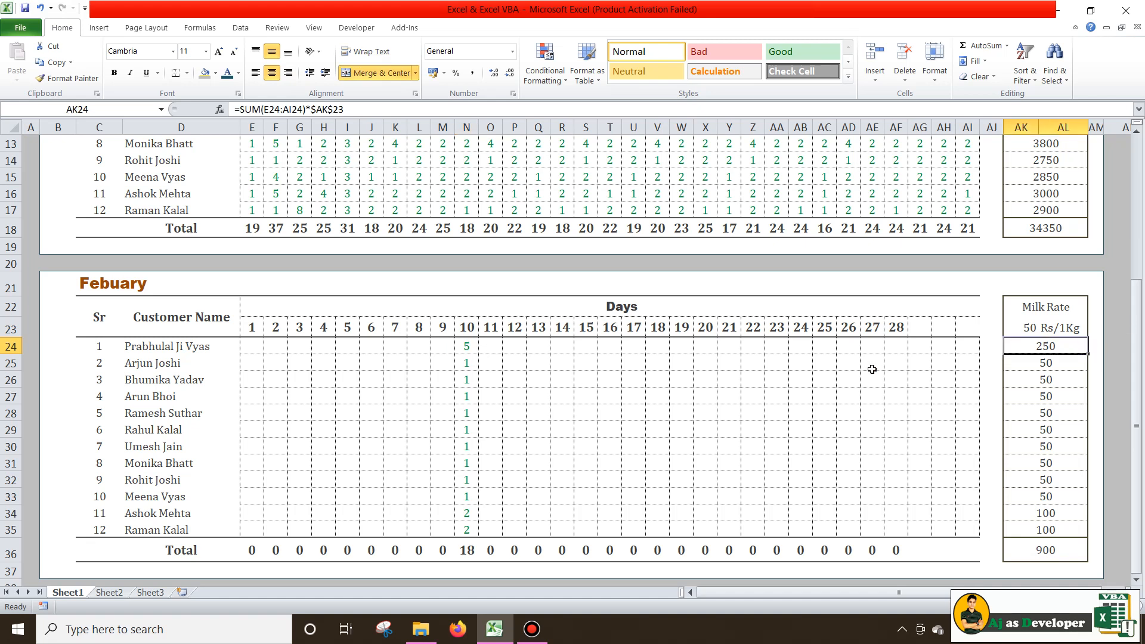
pyautogui.moveTo(249, 346); pyautogui.dragTo(971, 531)
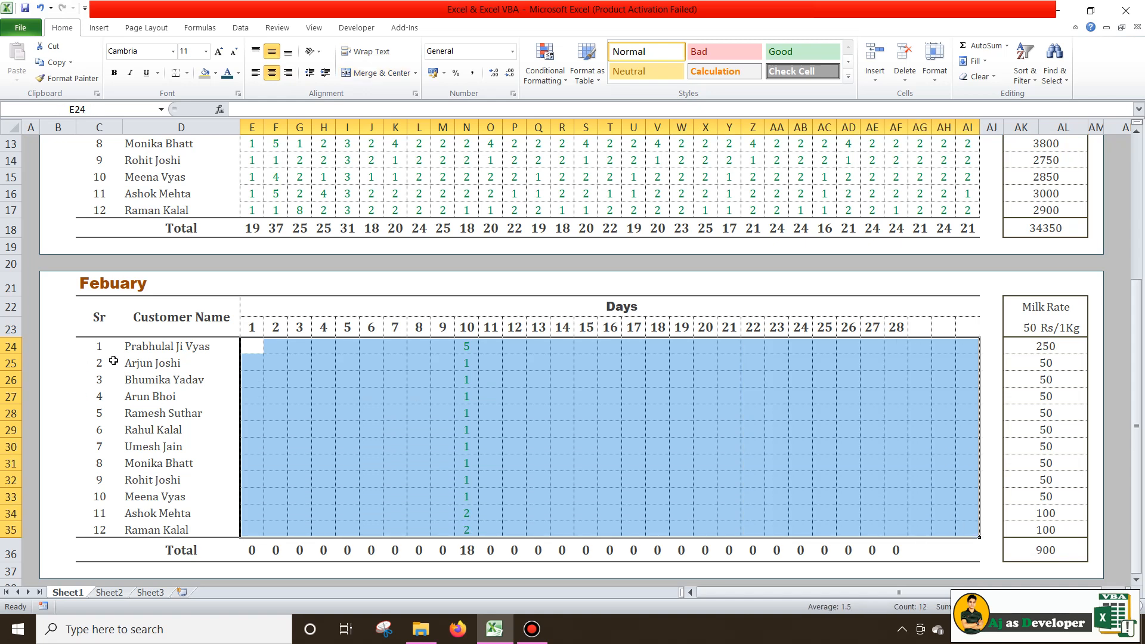
pyautogui.click(141, 352)
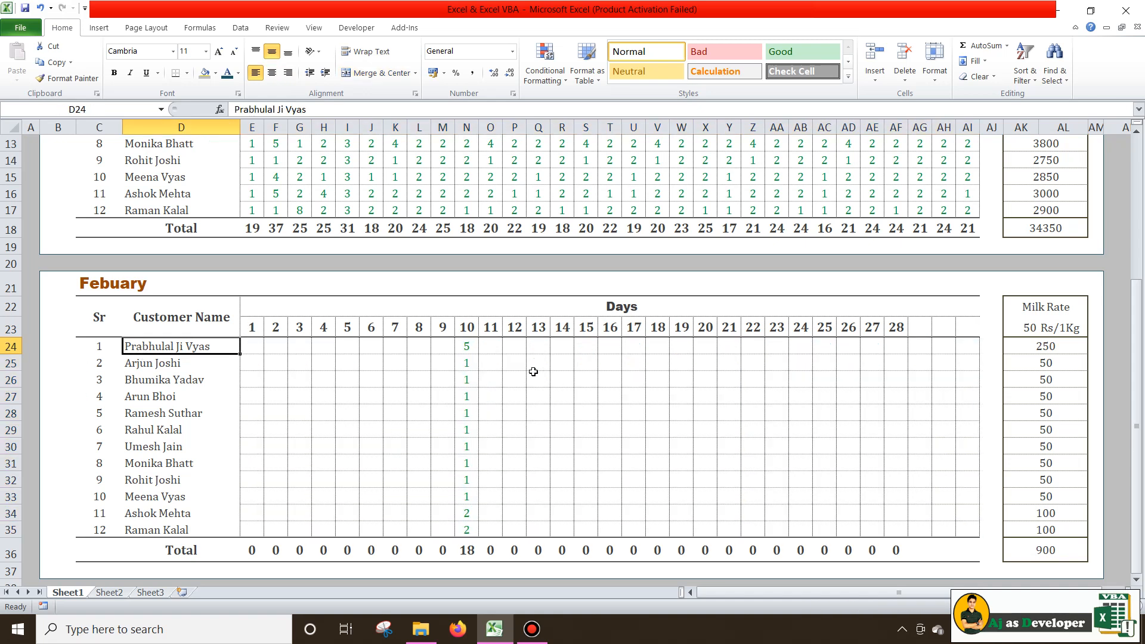
pyautogui.moveTo(471, 350); pyautogui.dragTo(463, 528)
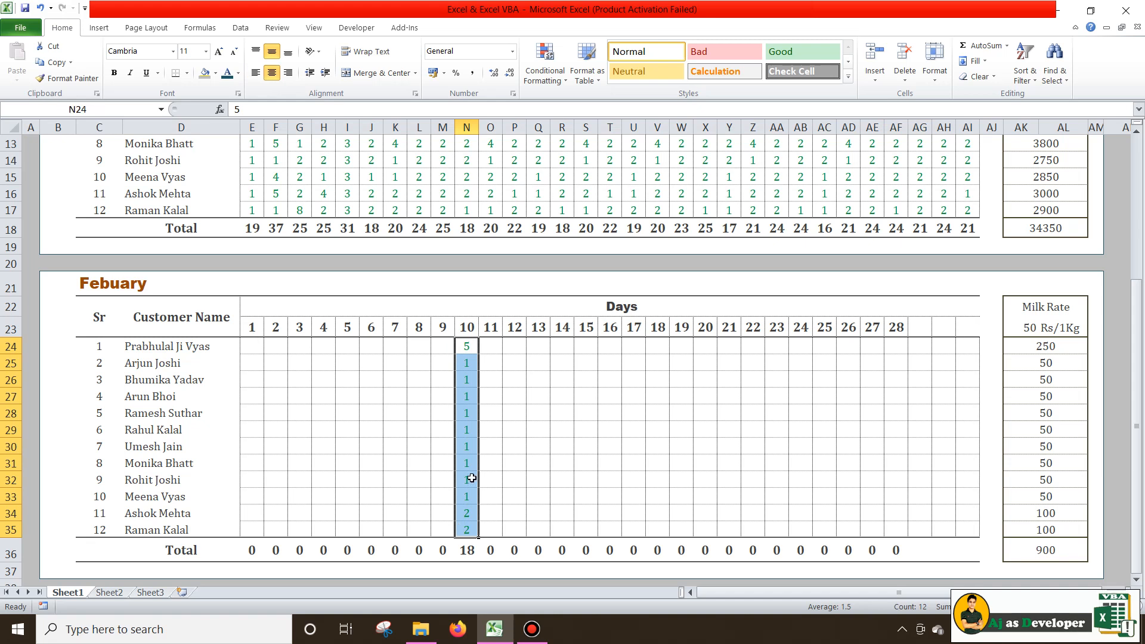
pyautogui.press('Delete')
pyautogui.click(474, 413)
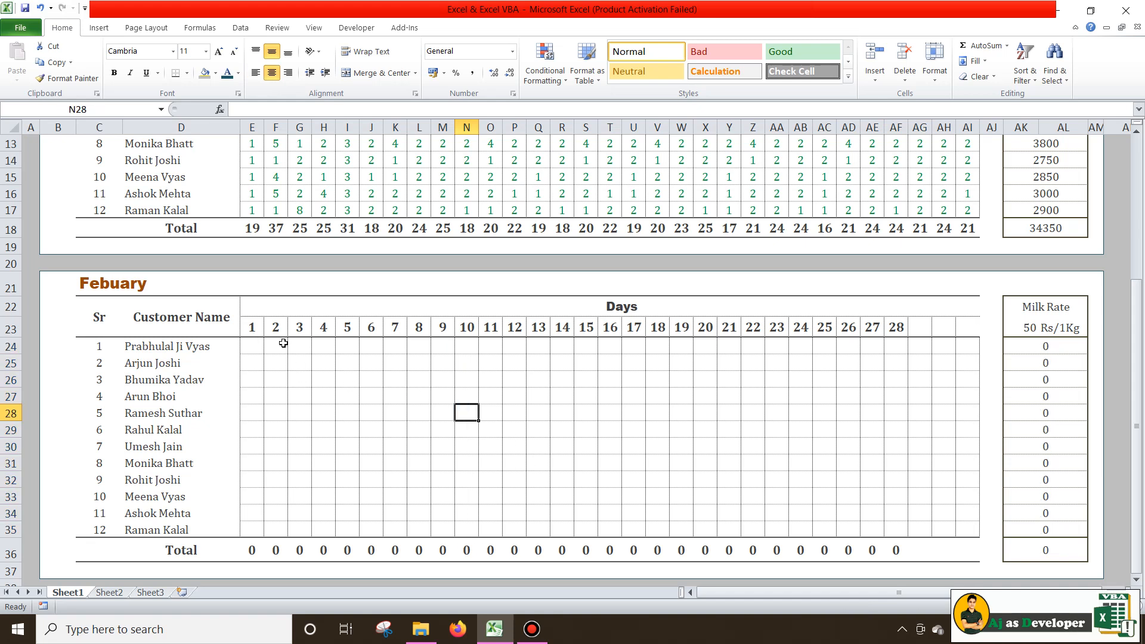
pyautogui.click(263, 344)
pyautogui.click(260, 344)
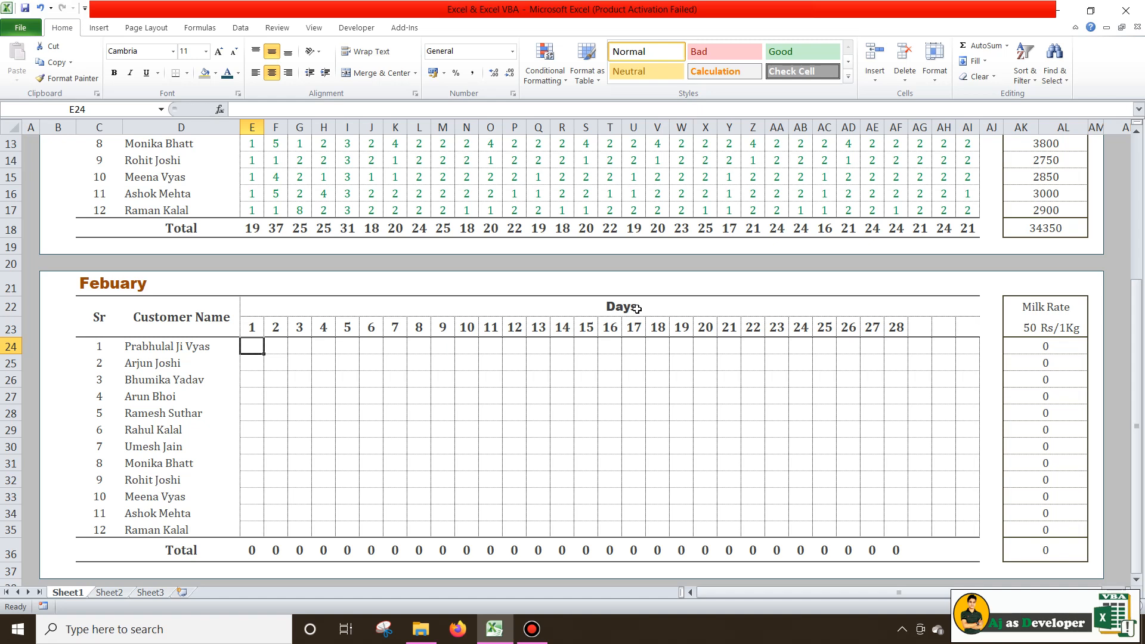
# Enter day-1 quantities 2, 3, 1, 1, 2, 3, 1, 4, 4, 5, 2, 1 in E24:E35 and check AK36
pyautogui.write('2')
pyautogui.press('Return')
pyautogui.write('3')
pyautogui.press('Return')
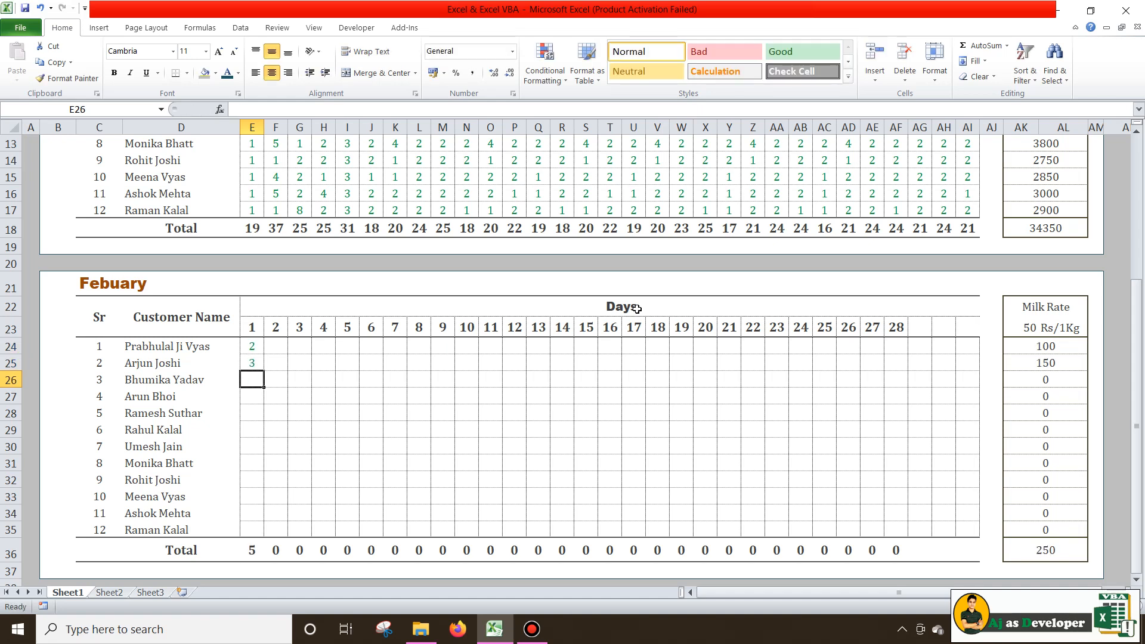
pyautogui.write('1')
pyautogui.press('Return')
pyautogui.write('1')
pyautogui.press('Return')
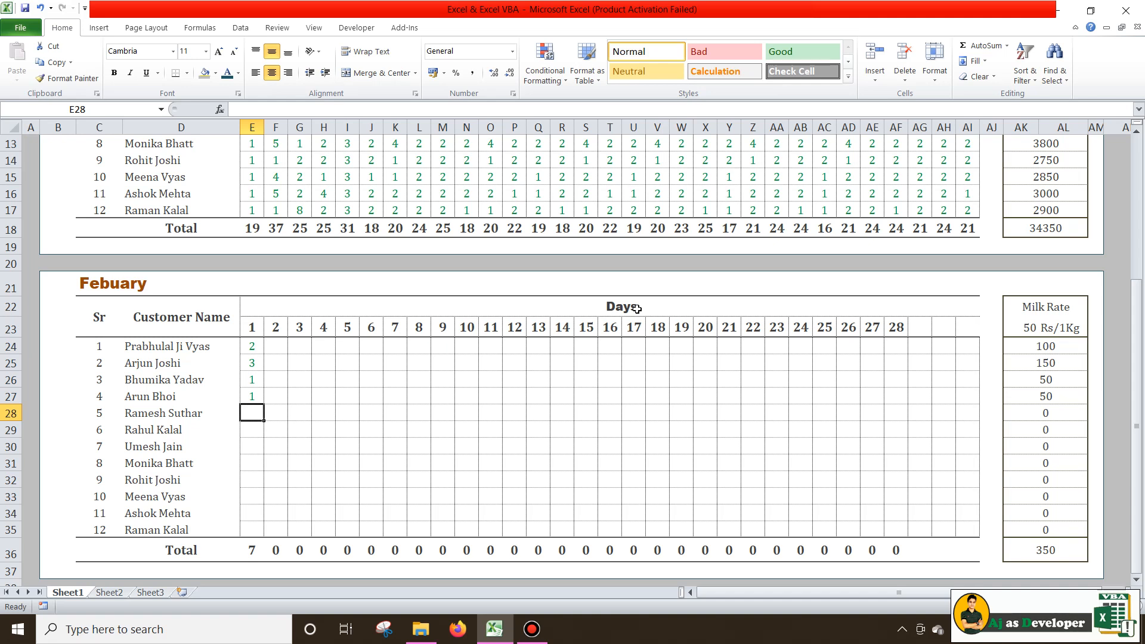
pyautogui.write('2')
pyautogui.press('Return')
pyautogui.write('3')
pyautogui.press('Return')
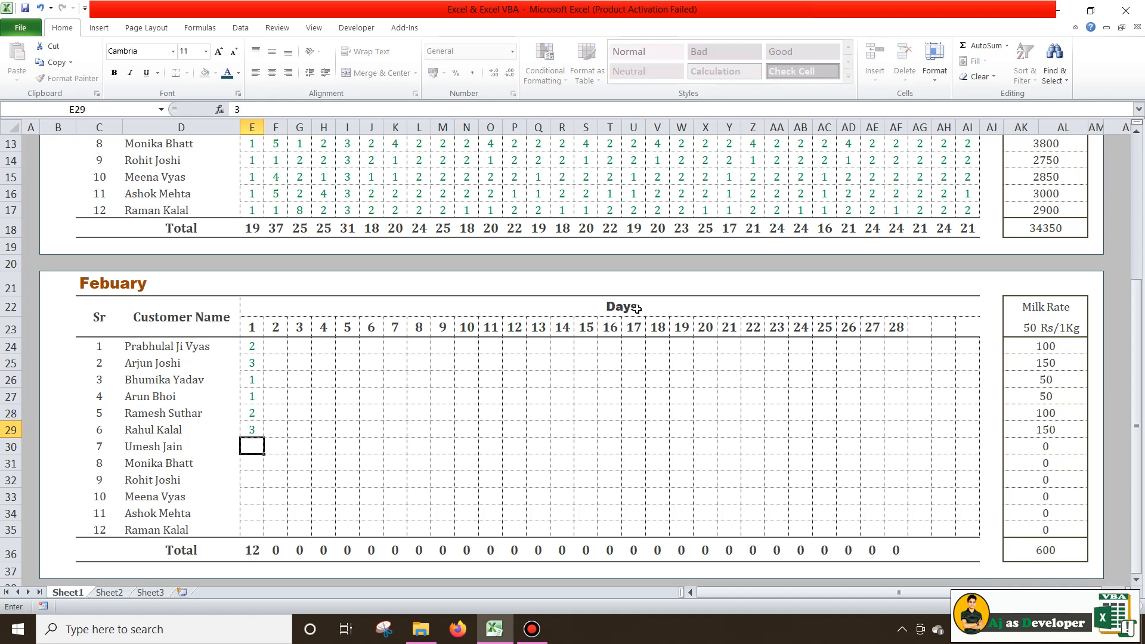
pyautogui.write('1')
pyautogui.press('Return')
pyautogui.write('4')
pyautogui.press('Return')
pyautogui.write('4')
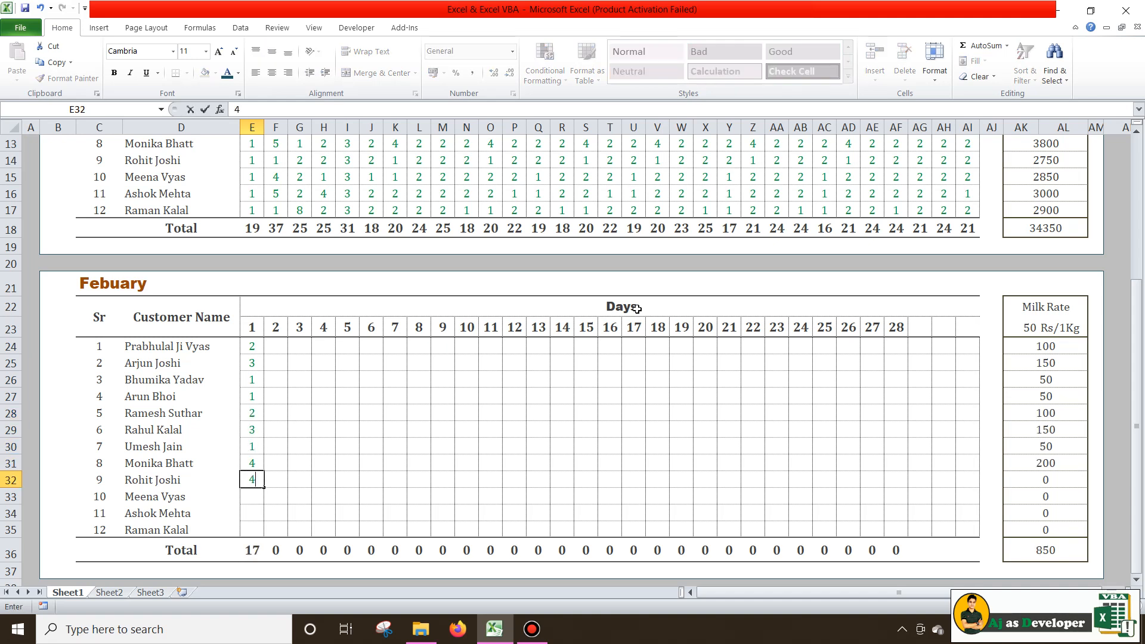
pyautogui.press('Return')
pyautogui.write('5')
pyautogui.press('Return')
pyautogui.write('2')
pyautogui.press('Return')
pyautogui.write('1')
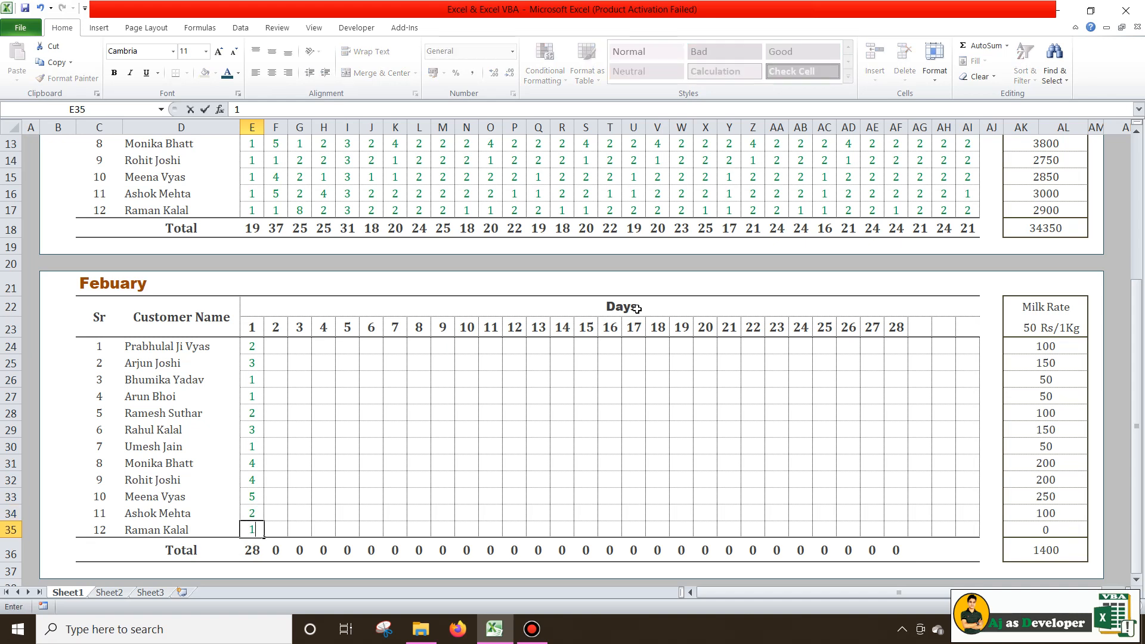
pyautogui.press('Return')
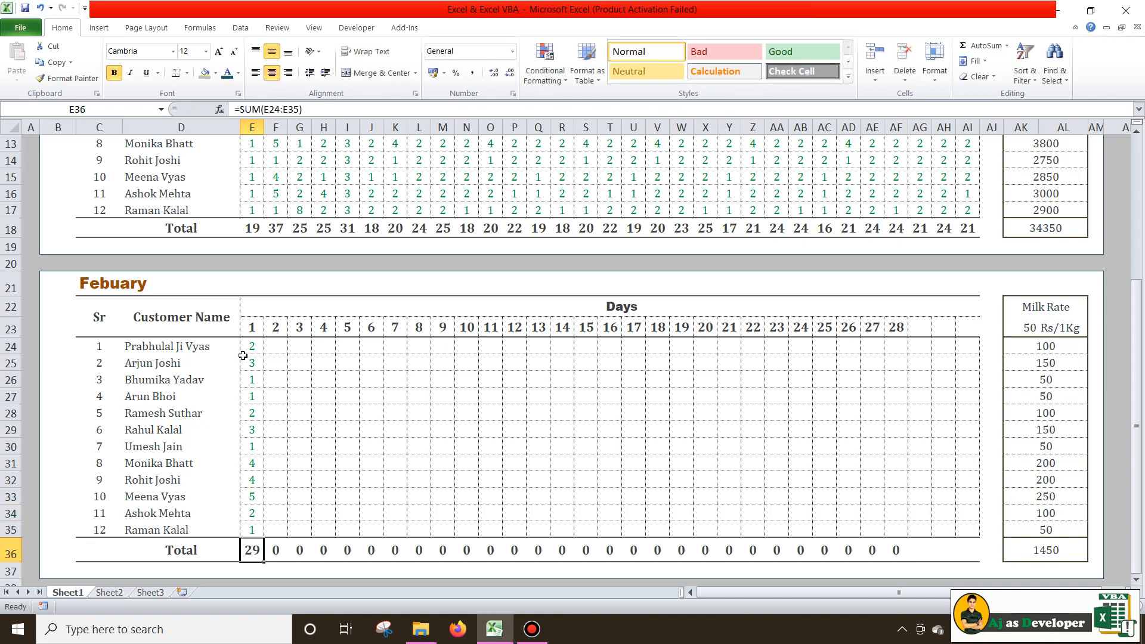
pyautogui.click(1043, 555)
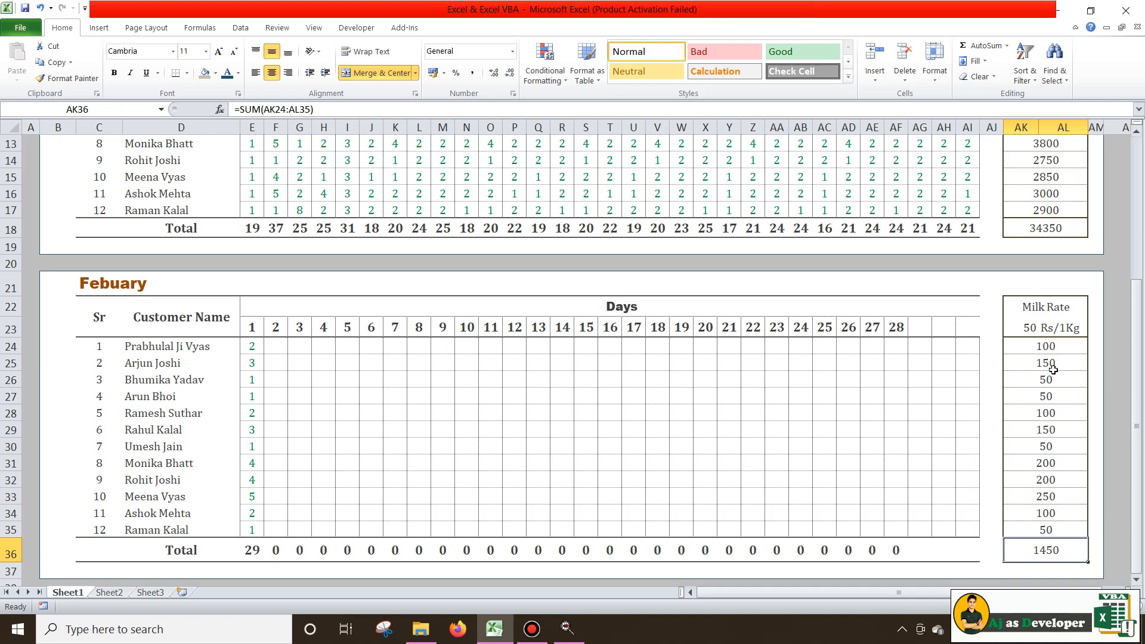
# Enter 2 as the row-24 customer's February day-2 quantity, raising his amount to 200
pyautogui.click(256, 346)
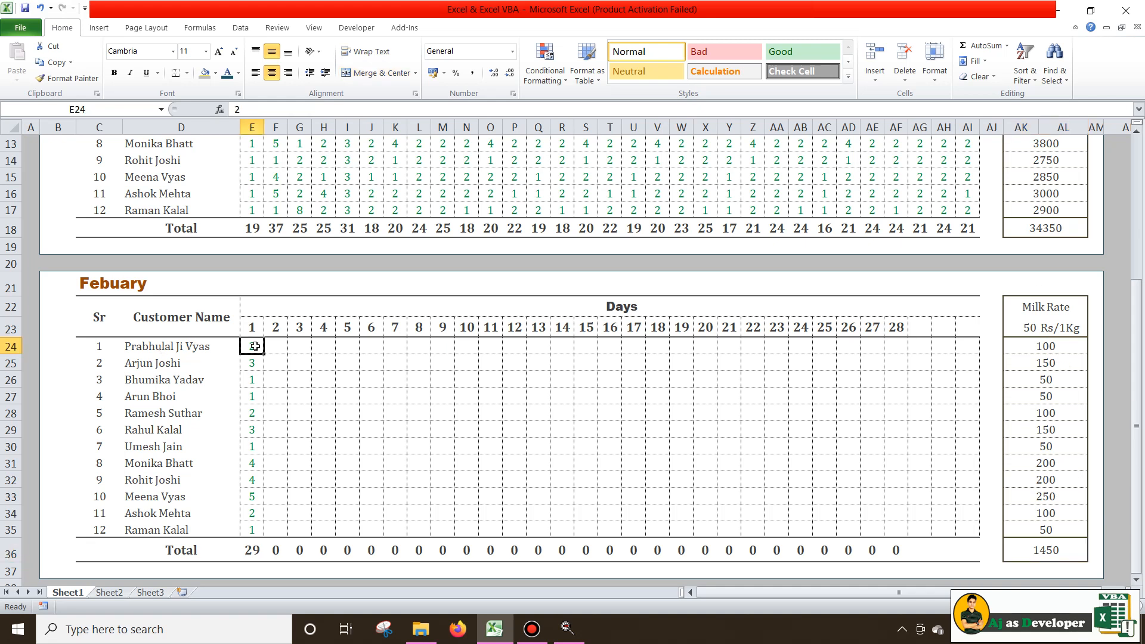
pyautogui.click(1034, 346)
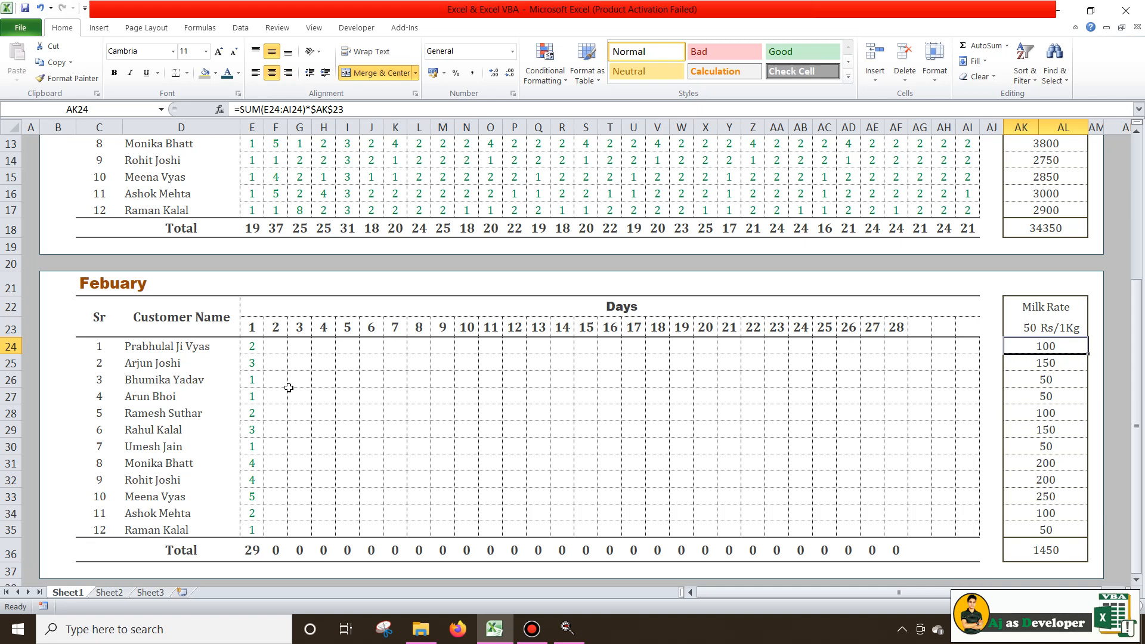
pyautogui.click(282, 347)
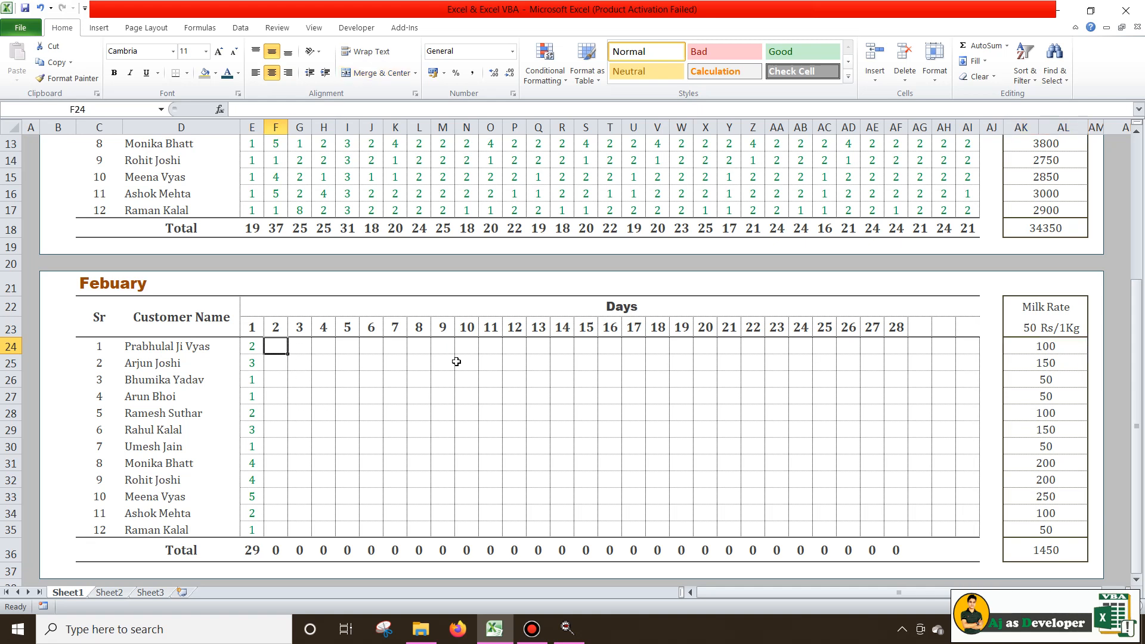
pyautogui.write('2')
pyautogui.press('Return')
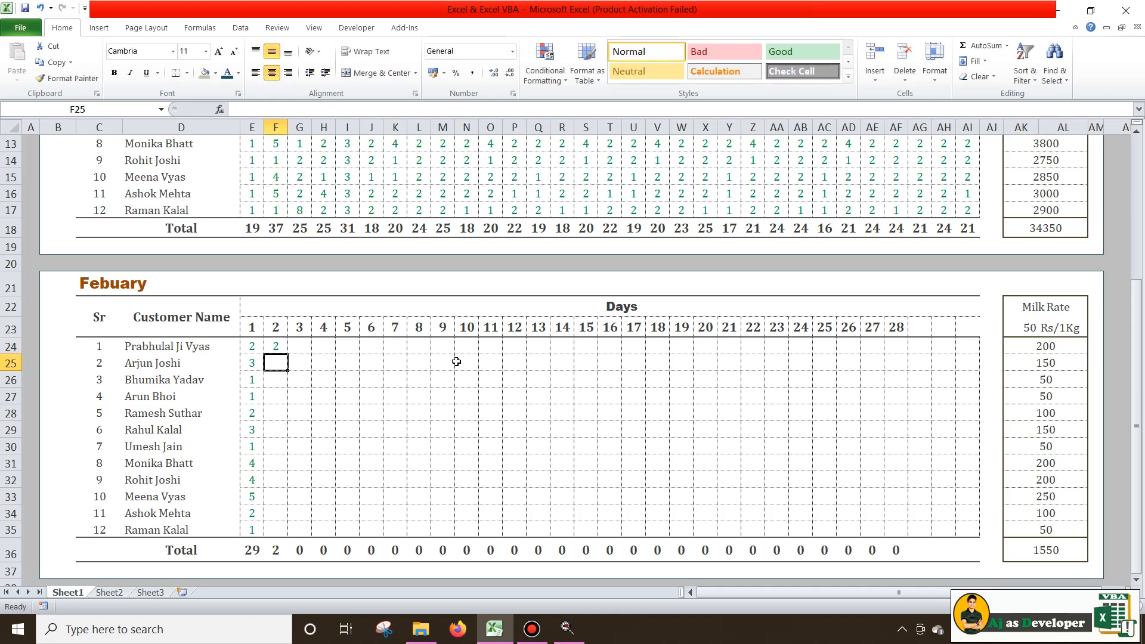
pyautogui.click(1049, 348)
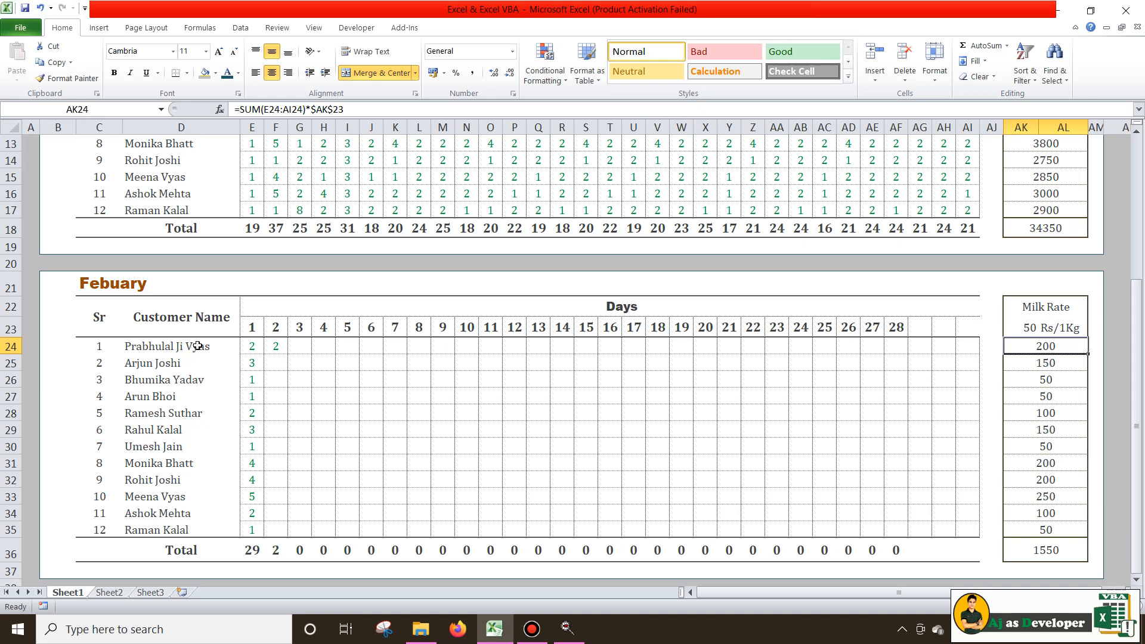
# Verify the day-1 column SUM and the grand total, now 1550
pyautogui.moveTo(251, 327); pyautogui.dragTo(251, 527)
pyautogui.click(249, 550)
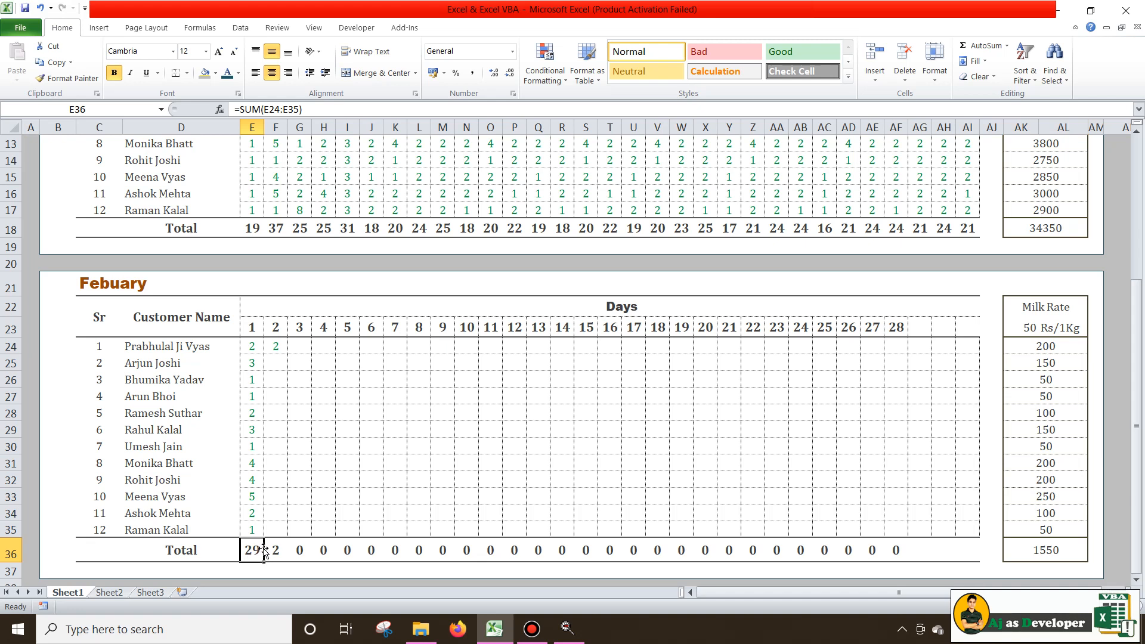
pyautogui.click(1024, 325)
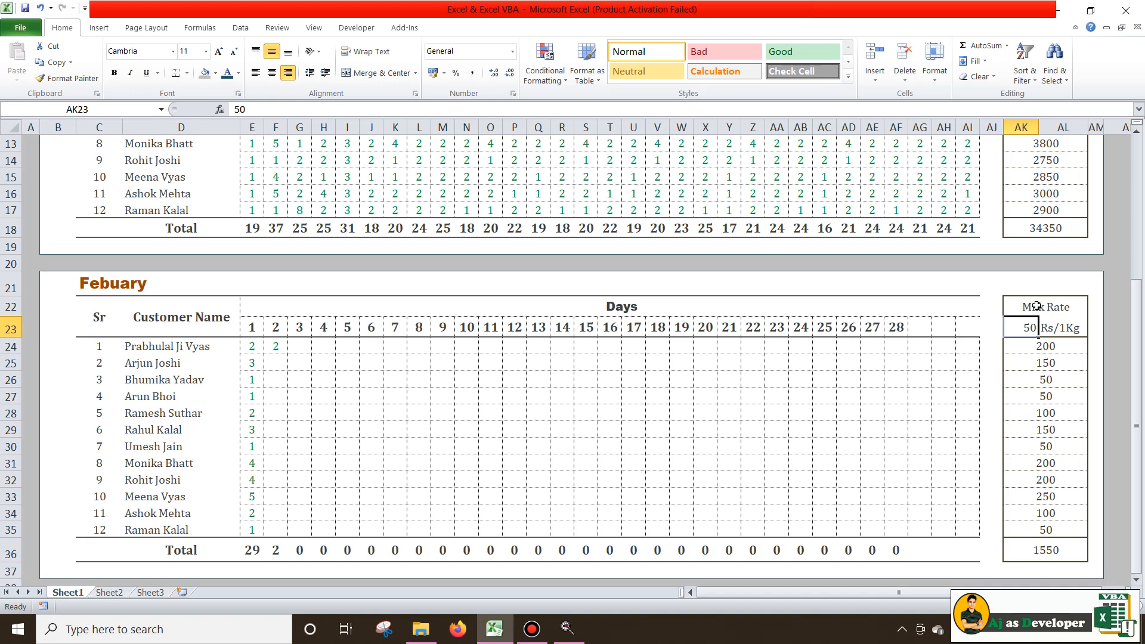
# Change the February milk rate to 52 Rs/1Kg, recalculating amounts and bringing the total to 1612
pyautogui.write('5')
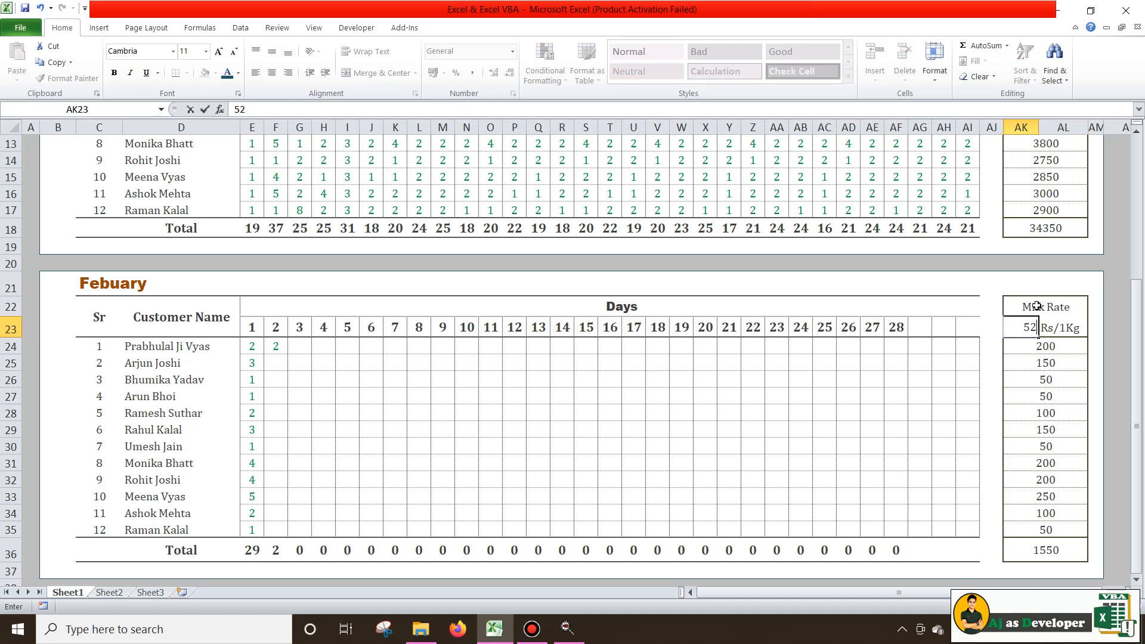
pyautogui.press('Return')
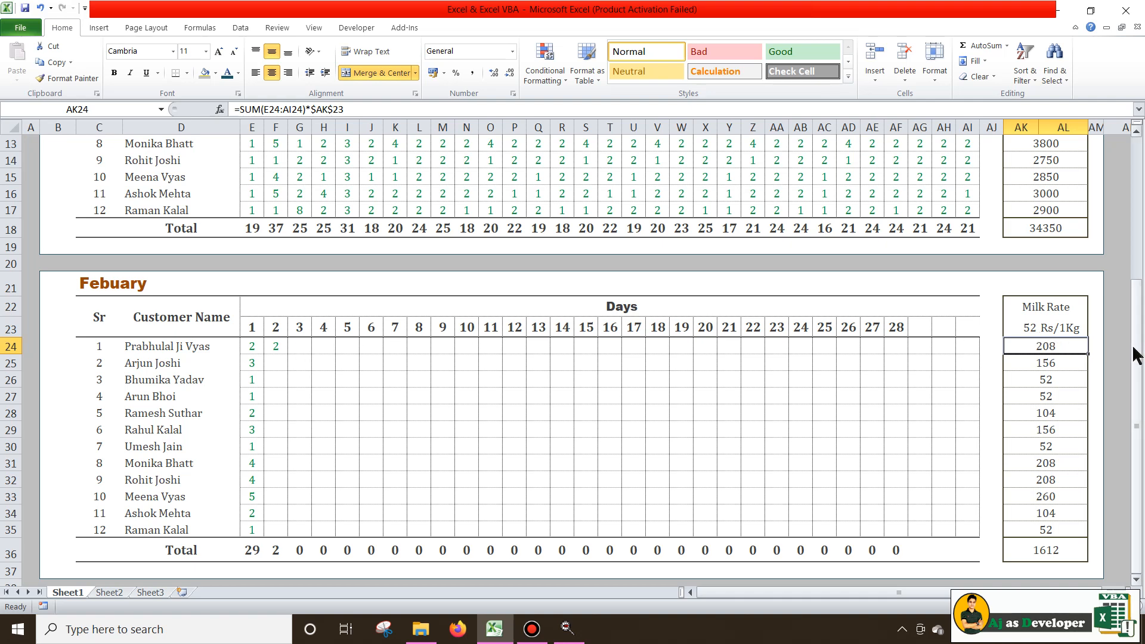
pyautogui.scroll(2, 763, 363)
pyautogui.scroll(2, 763, 363)
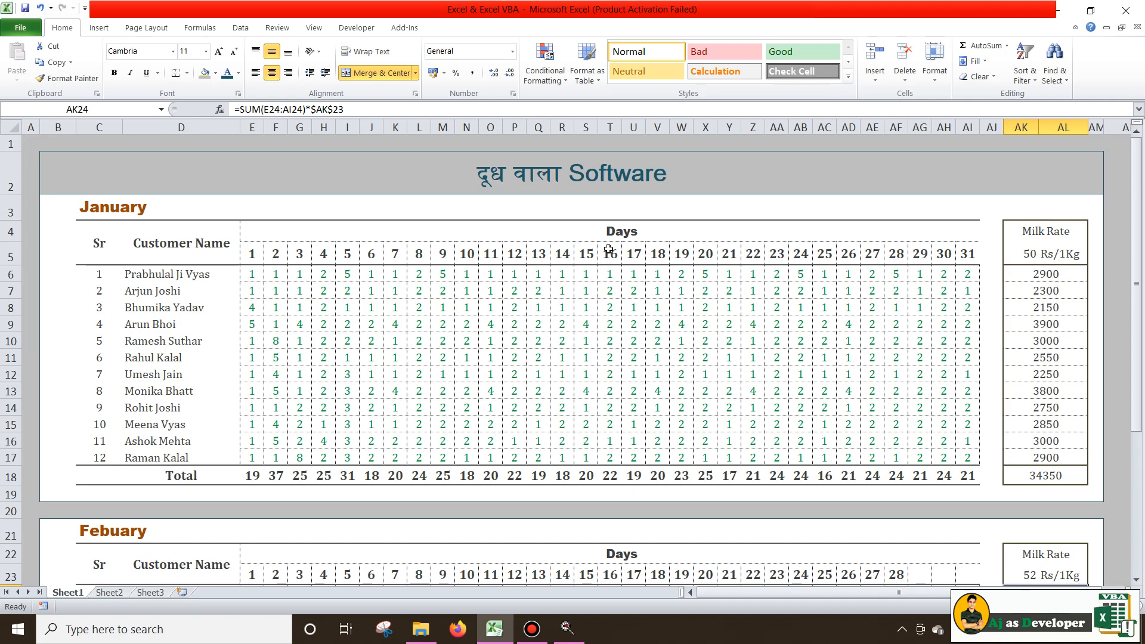
pyautogui.scroll(-4, 798, 288)
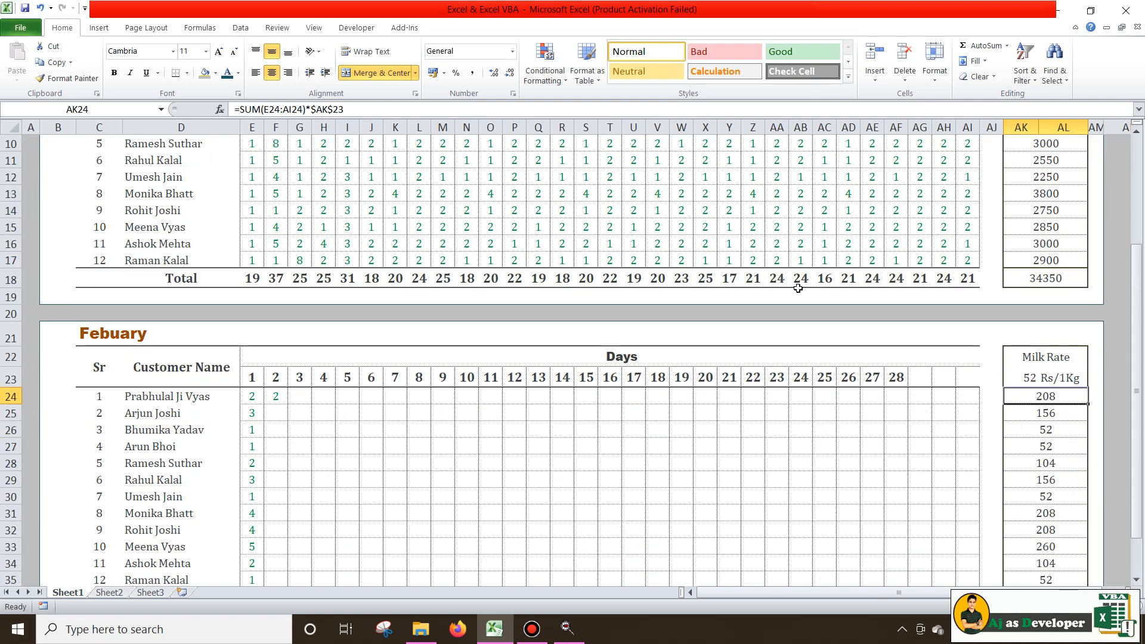